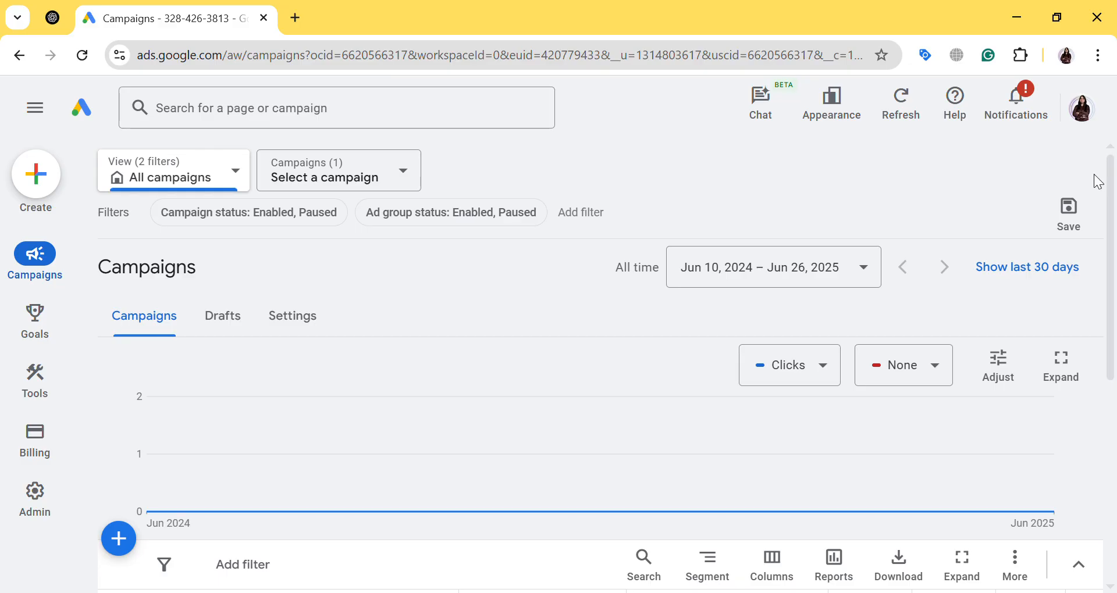
# Start a new campaign and choose to create it without guidance as the objective
pyautogui.scroll(-4, 739, 146)
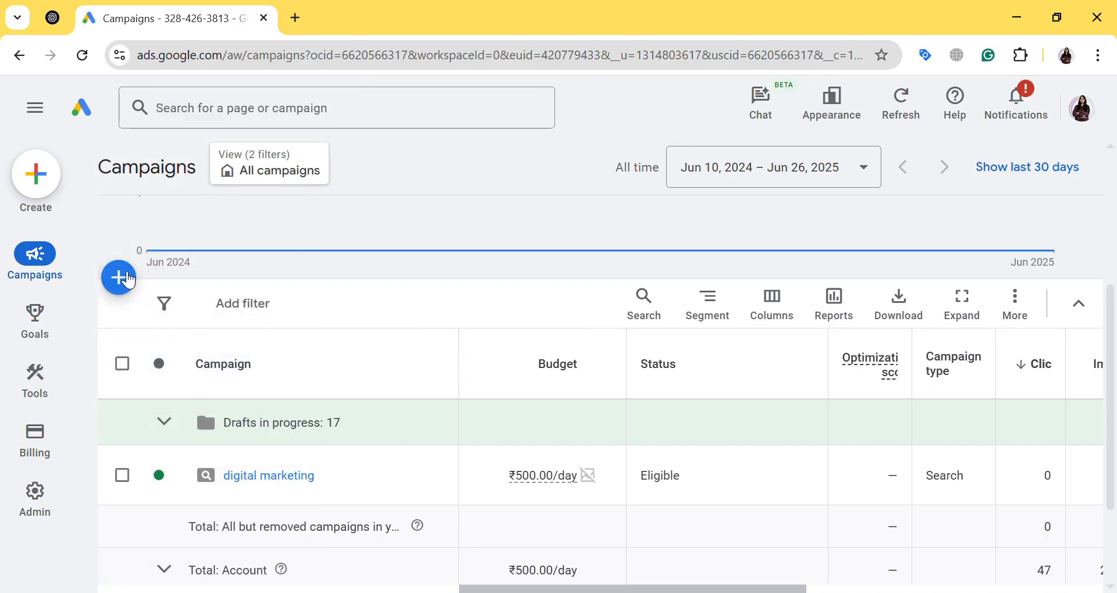
pyautogui.click(119, 277)
pyautogui.click(185, 297)
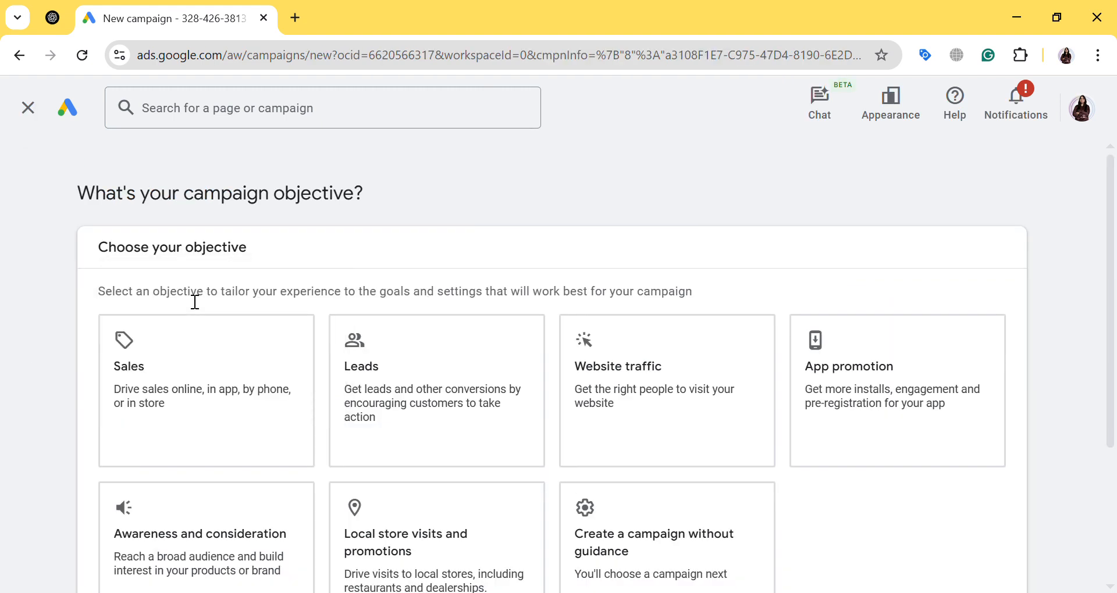
pyautogui.moveTo(126, 255); pyautogui.dragTo(226, 256)
pyautogui.scroll(-2, 226, 256)
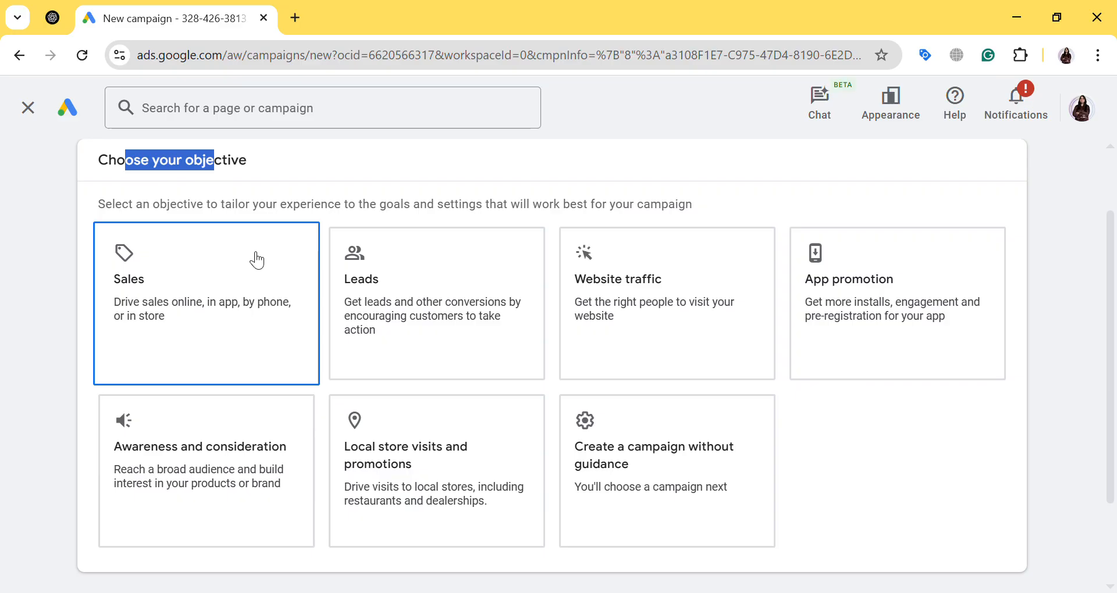
pyautogui.click(650, 475)
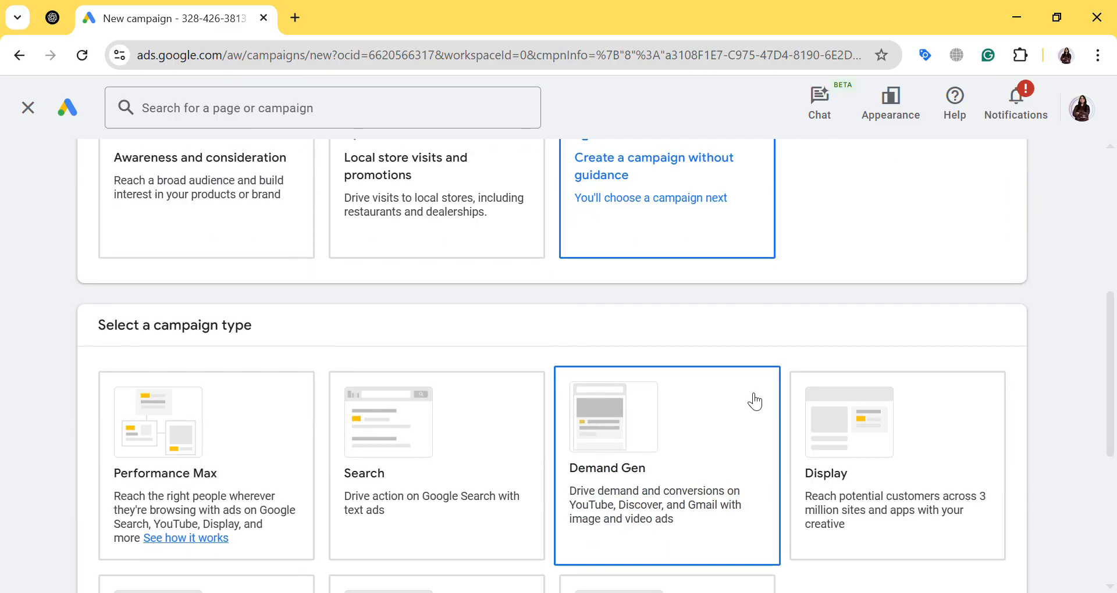
# Choose Video as the campaign type
pyautogui.moveTo(126, 319); pyautogui.dragTo(245, 327)
pyautogui.scroll(-3, 303, 329)
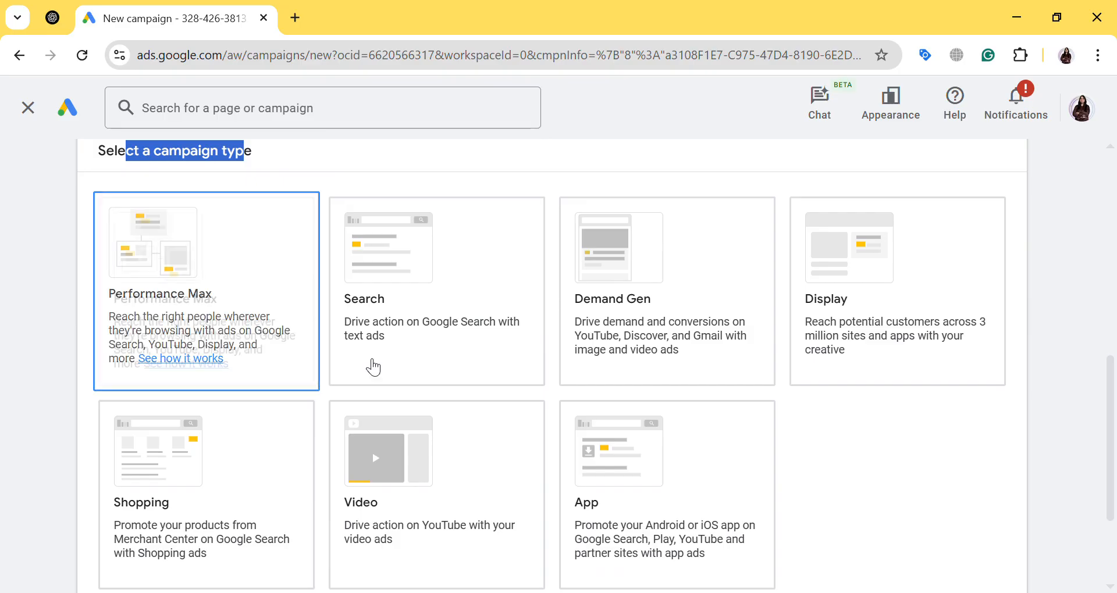
pyautogui.click(448, 466)
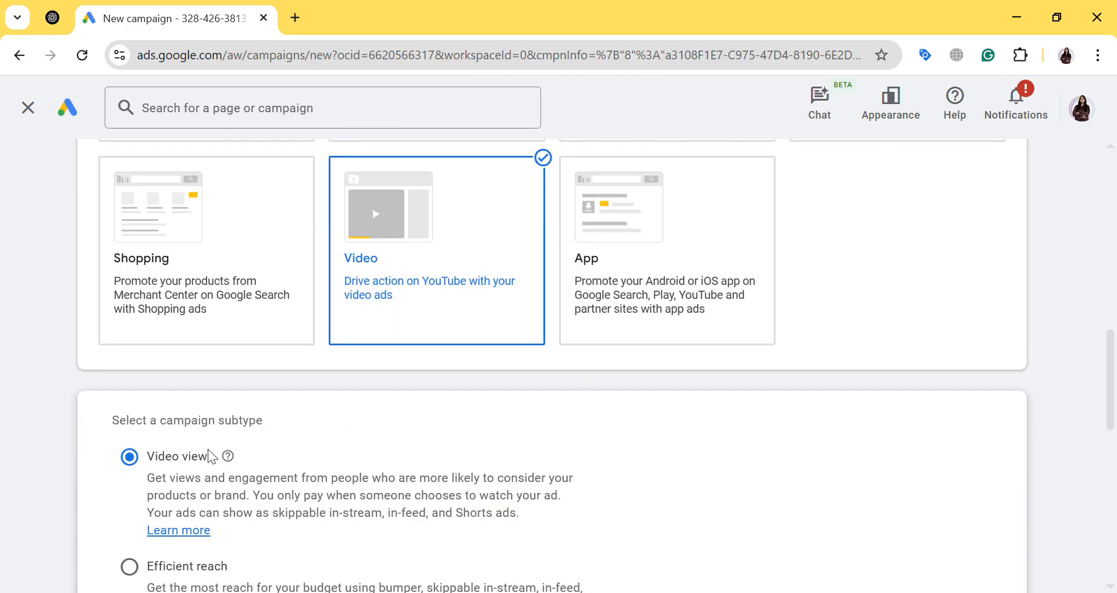
# Review the campaign subtypes, keep Video views as the choice and continue to the campaign settings
pyautogui.moveTo(160, 423); pyautogui.dragTo(255, 440)
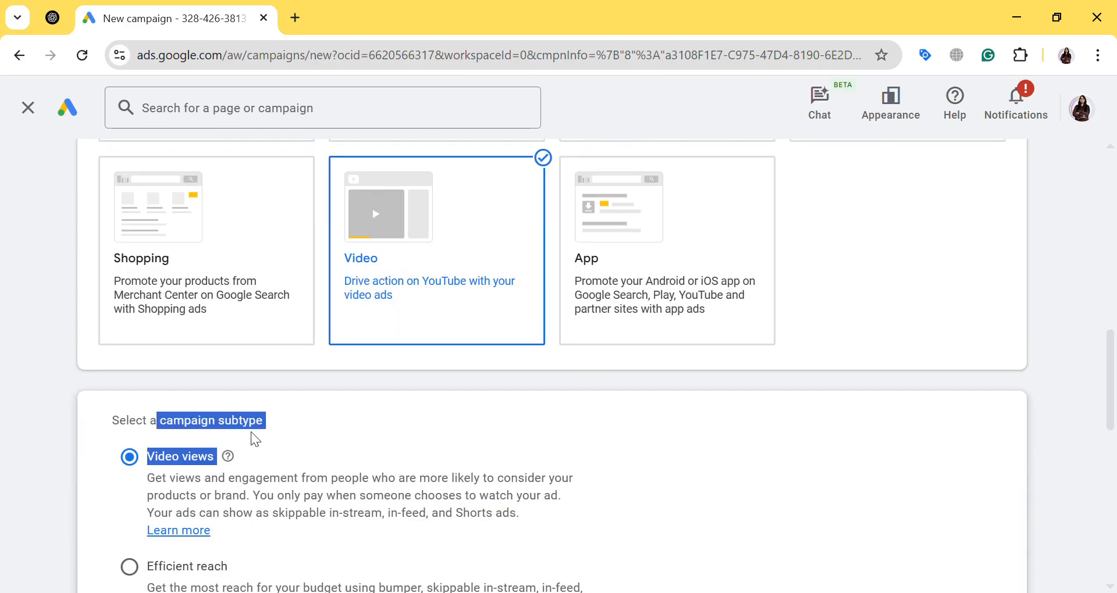
pyautogui.click(336, 430)
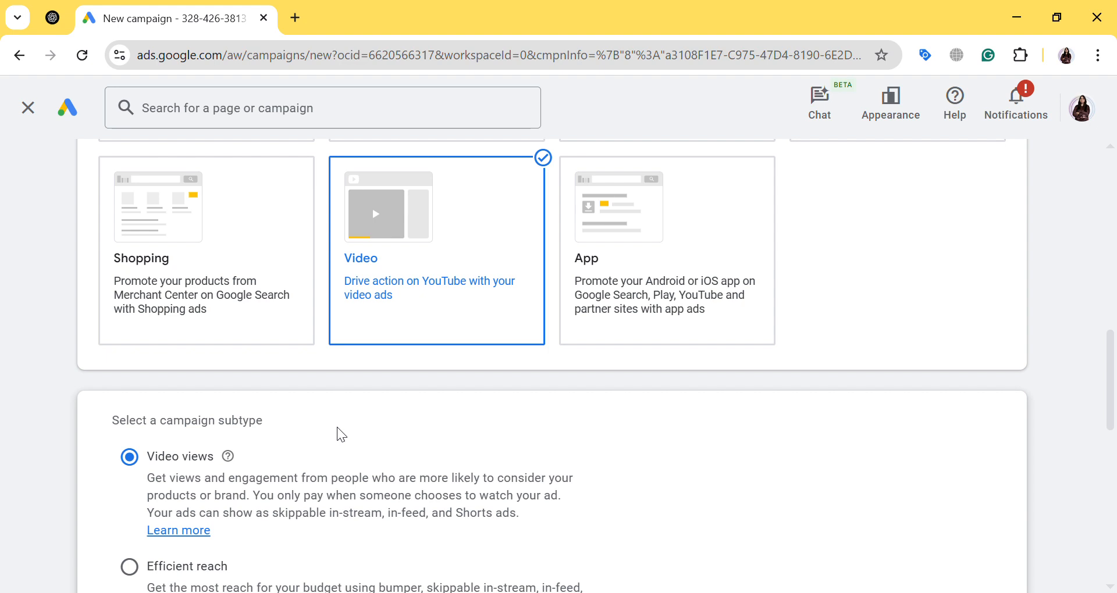
pyautogui.scroll(-1, 337, 428)
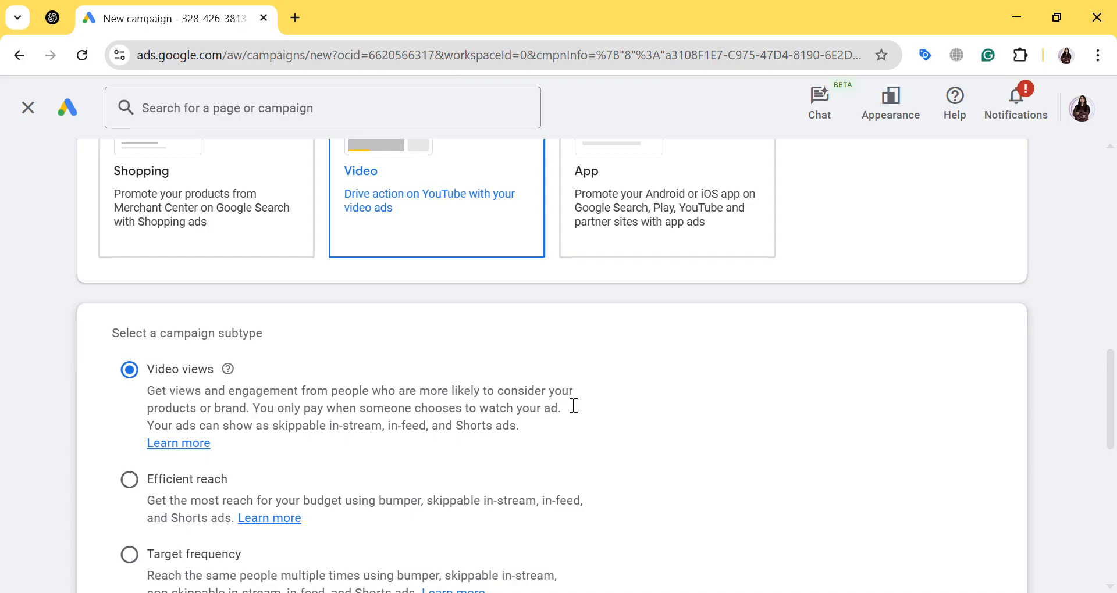
pyautogui.moveTo(247, 419); pyautogui.dragTo(569, 423)
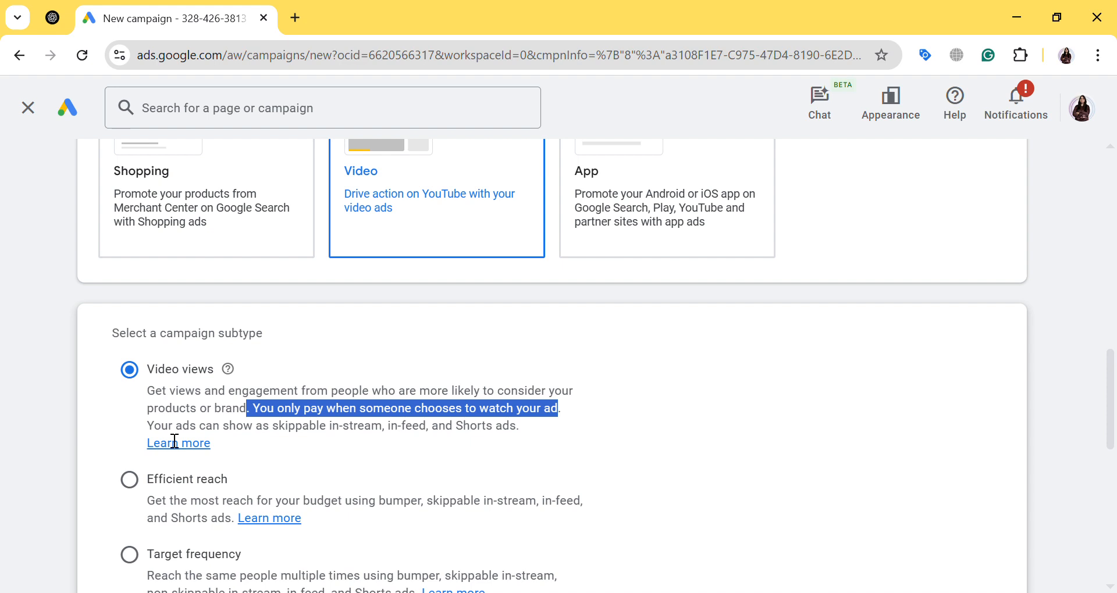
pyautogui.scroll(-4, 801, 416)
pyautogui.scroll(4, 766, 419)
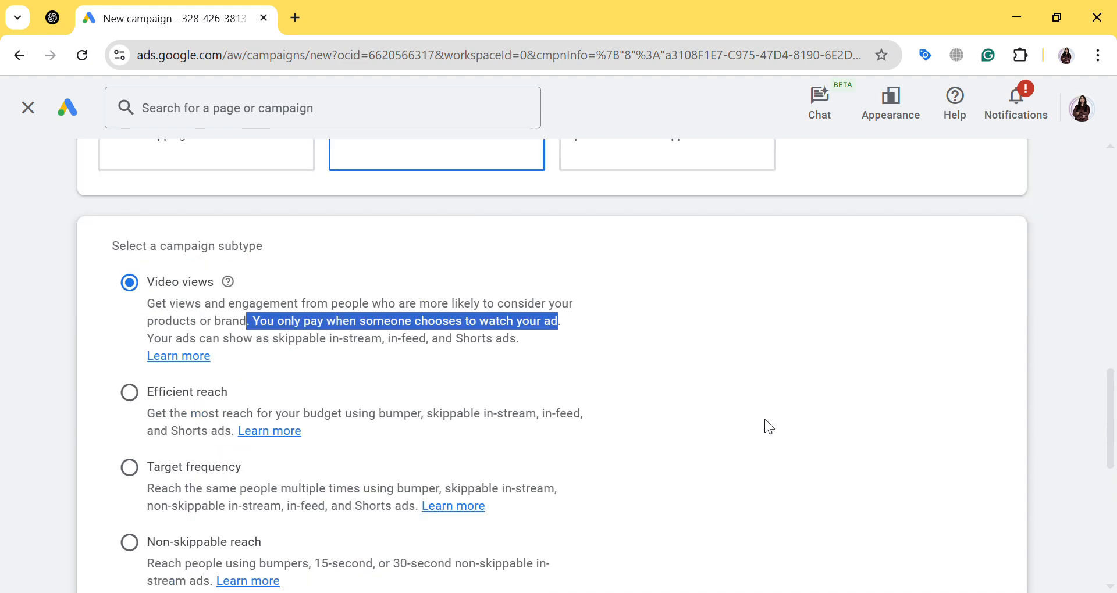
pyautogui.scroll(-9, 674, 446)
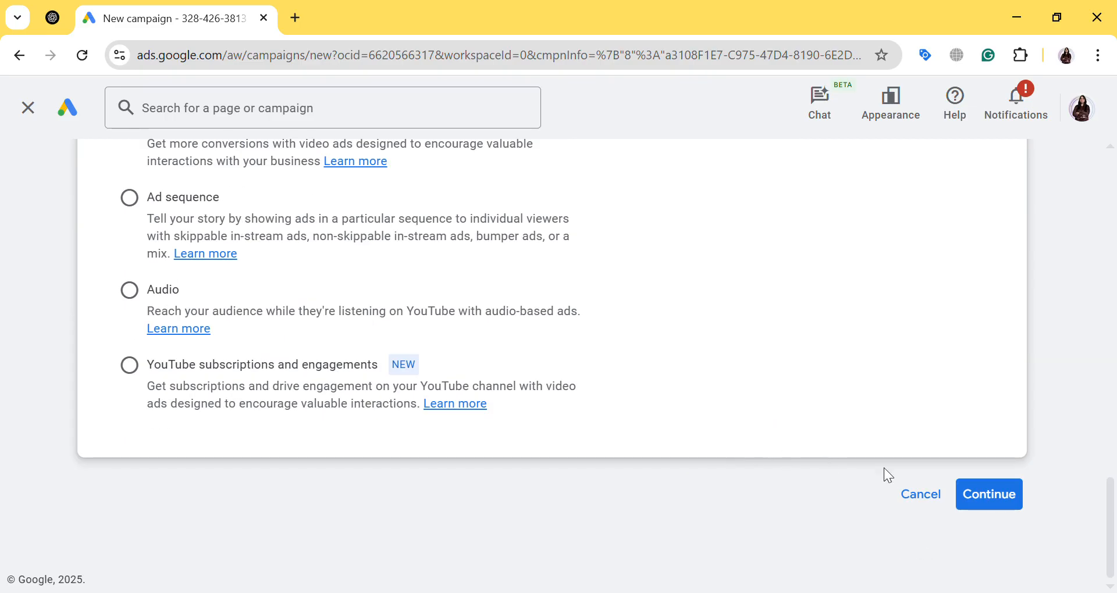
pyautogui.click(996, 496)
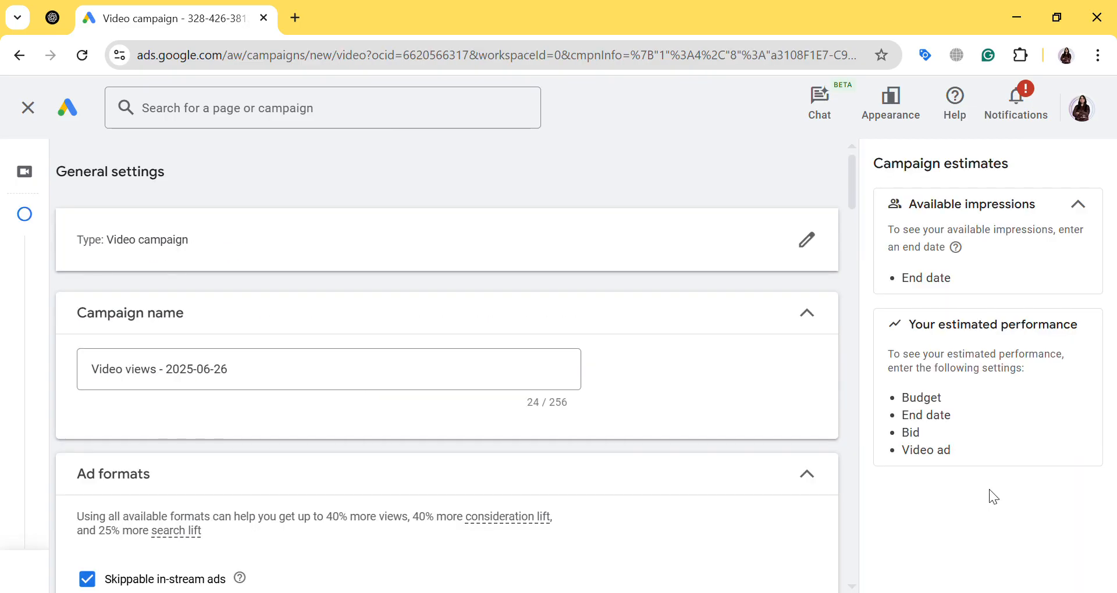
# Examine the campaign name and the explanations of the skippable in-stream, in-feed and Shorts ad formats
pyautogui.click(279, 389)
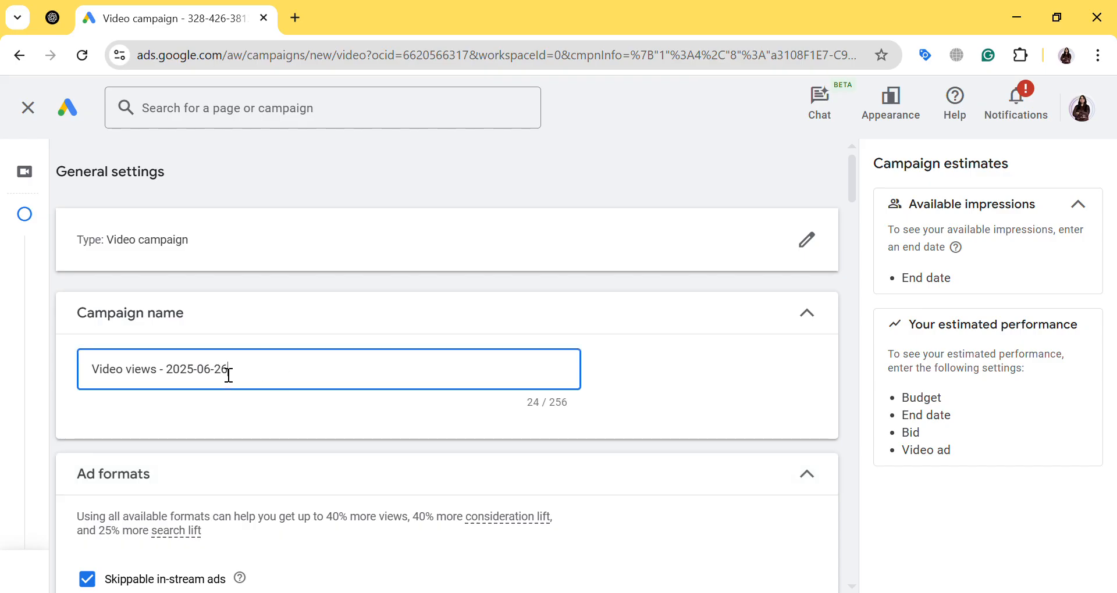
pyautogui.moveTo(227, 375); pyautogui.dragTo(62, 369)
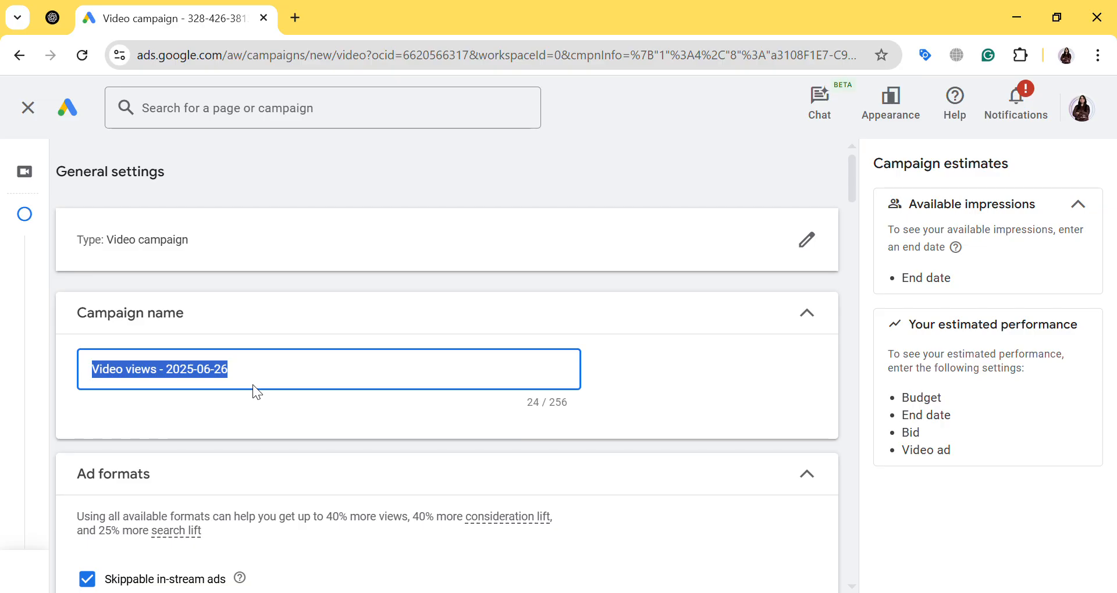
pyautogui.scroll(-1, 253, 386)
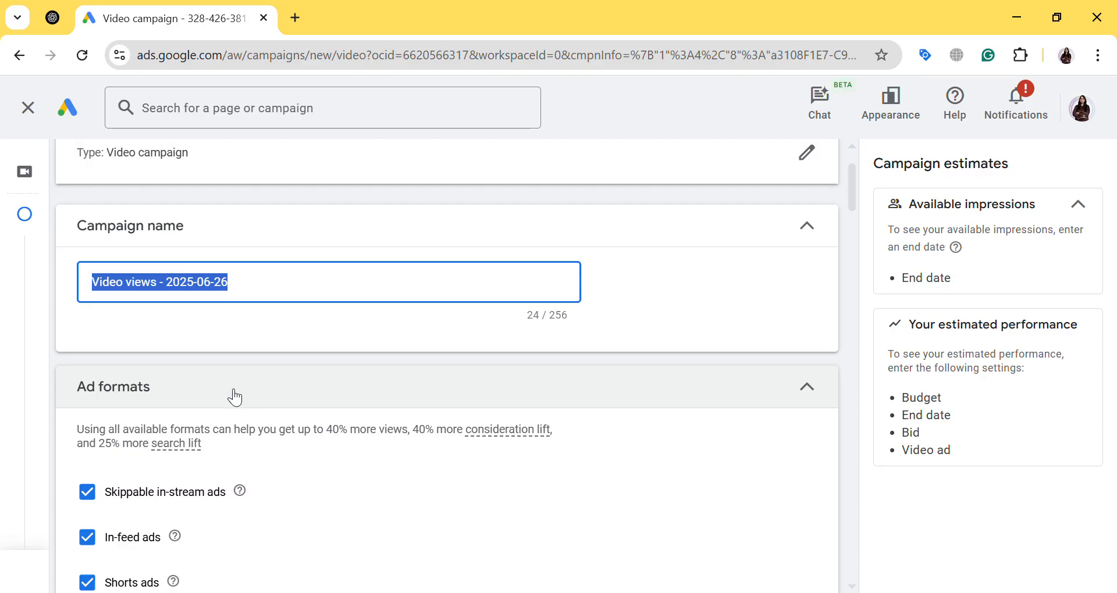
pyautogui.scroll(-1, 174, 402)
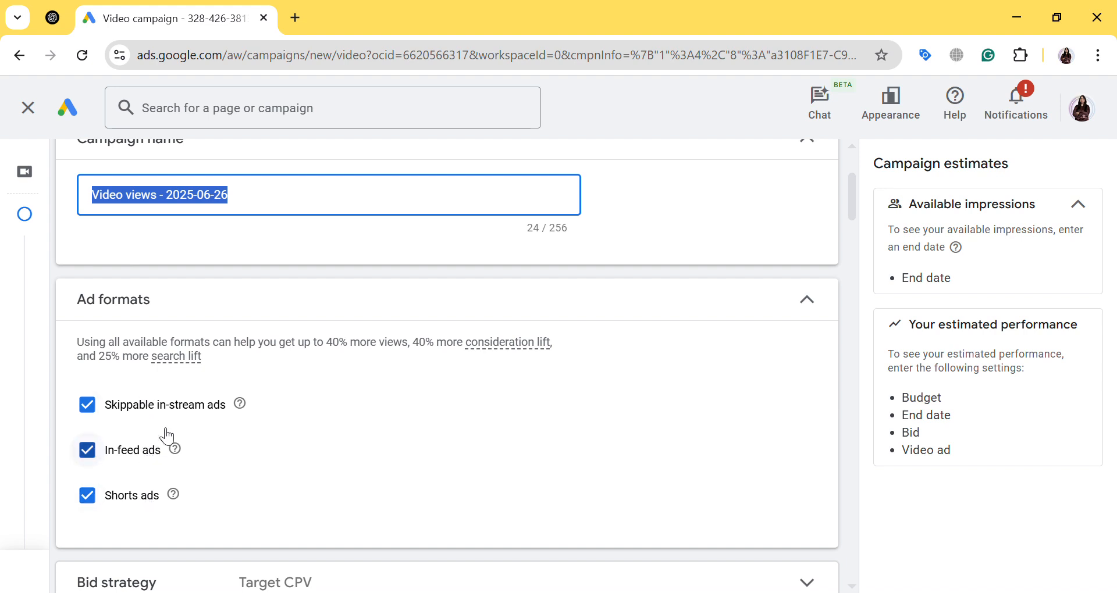
pyautogui.moveTo(245, 407)
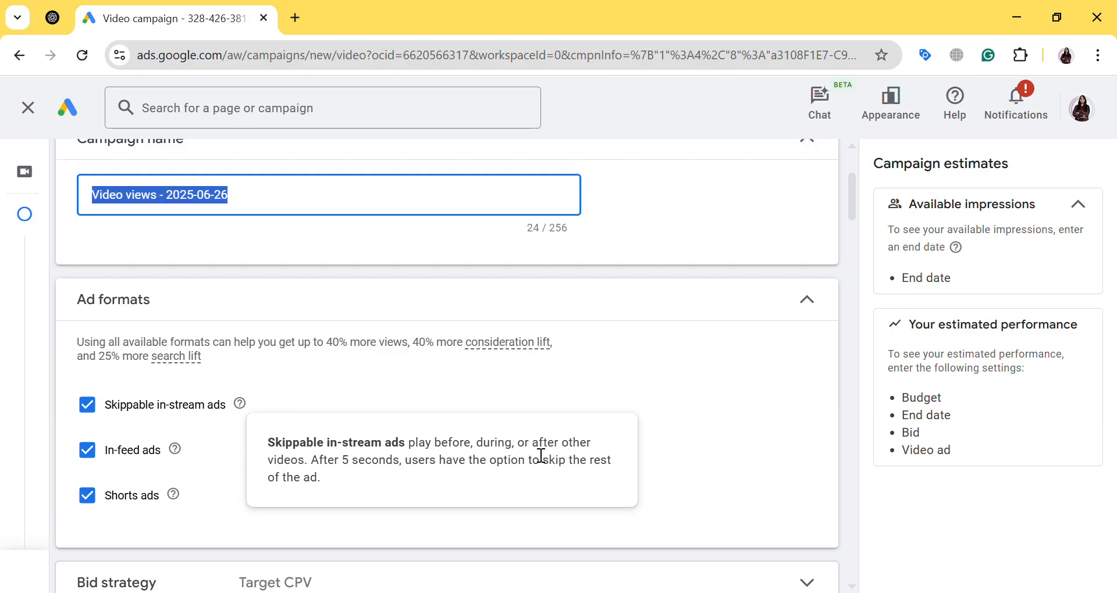
pyautogui.click(383, 399)
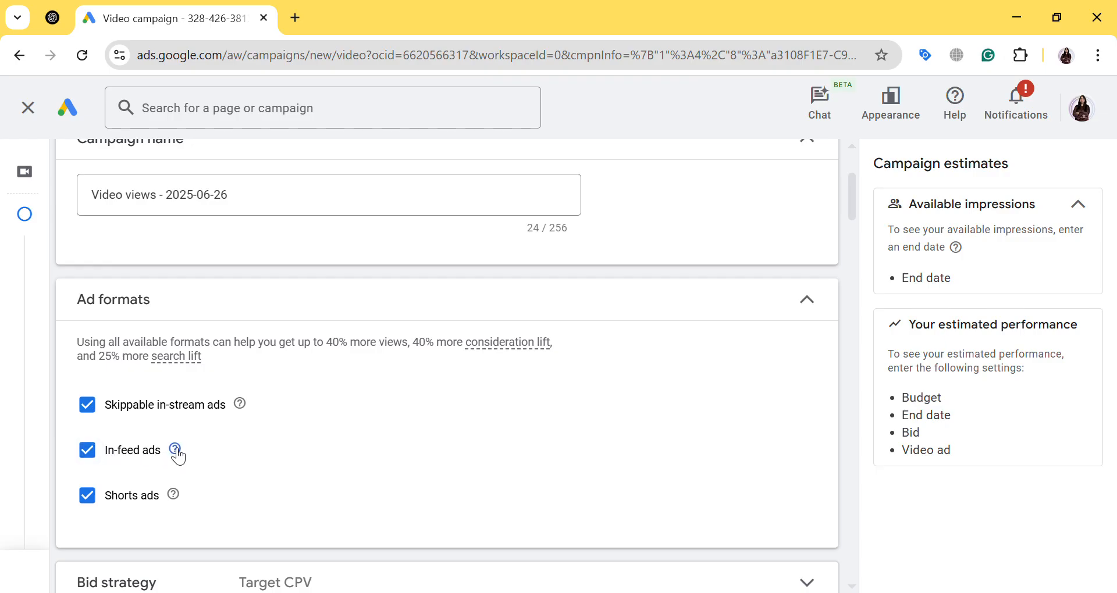
pyautogui.moveTo(177, 451)
pyautogui.scroll(-3, 378, 416)
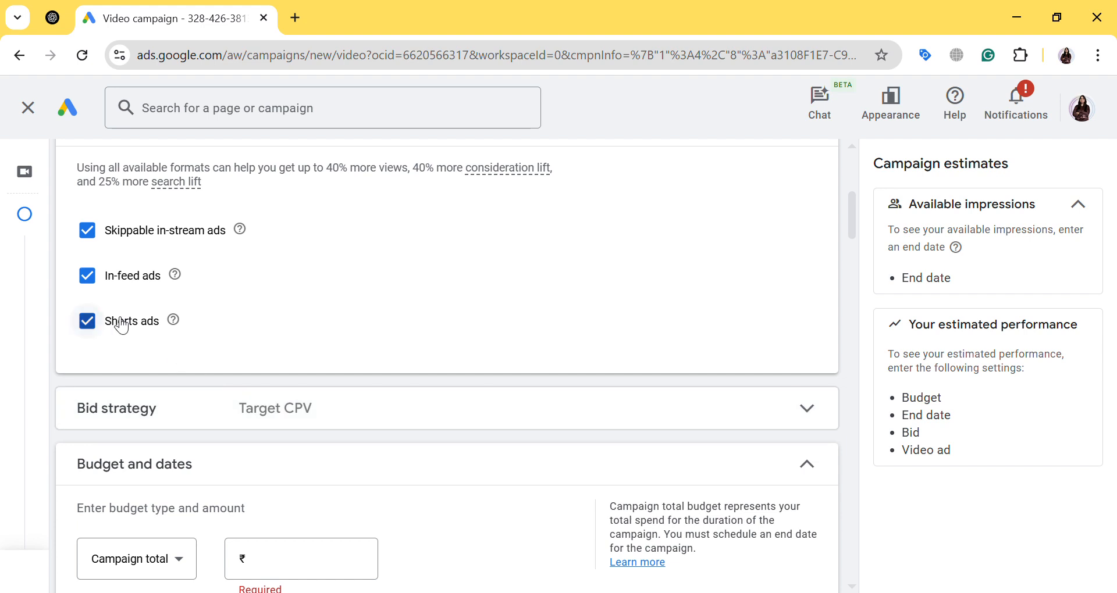
pyautogui.moveTo(177, 327)
pyautogui.scroll(-1, 383, 298)
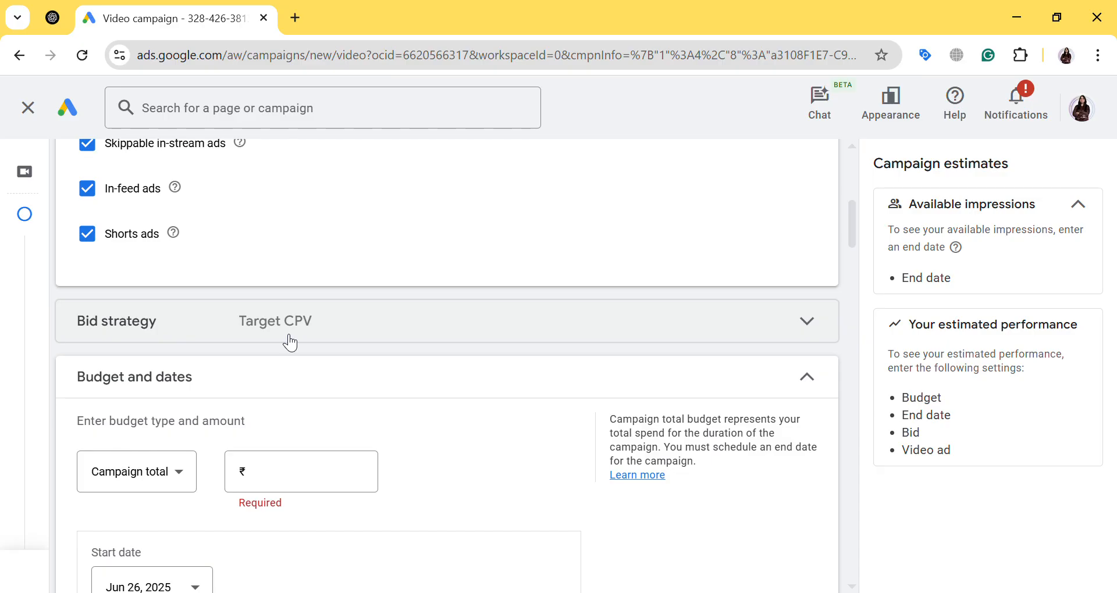
# Change the campaign's budget type to Daily and set the amount to ₹1,000
pyautogui.scroll(-1, 291, 338)
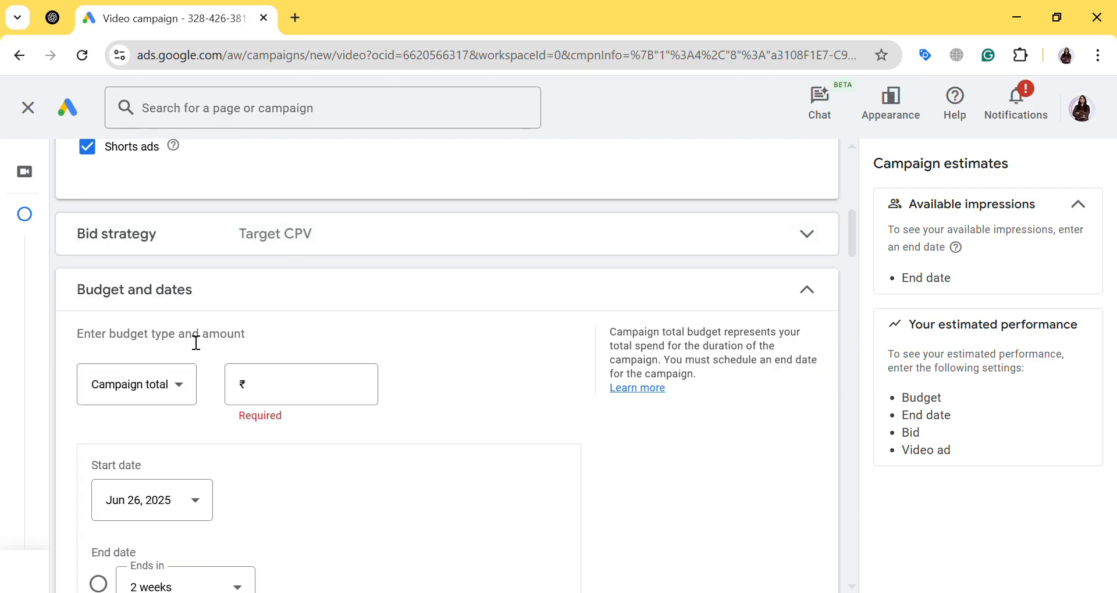
pyautogui.moveTo(87, 293); pyautogui.dragTo(204, 302)
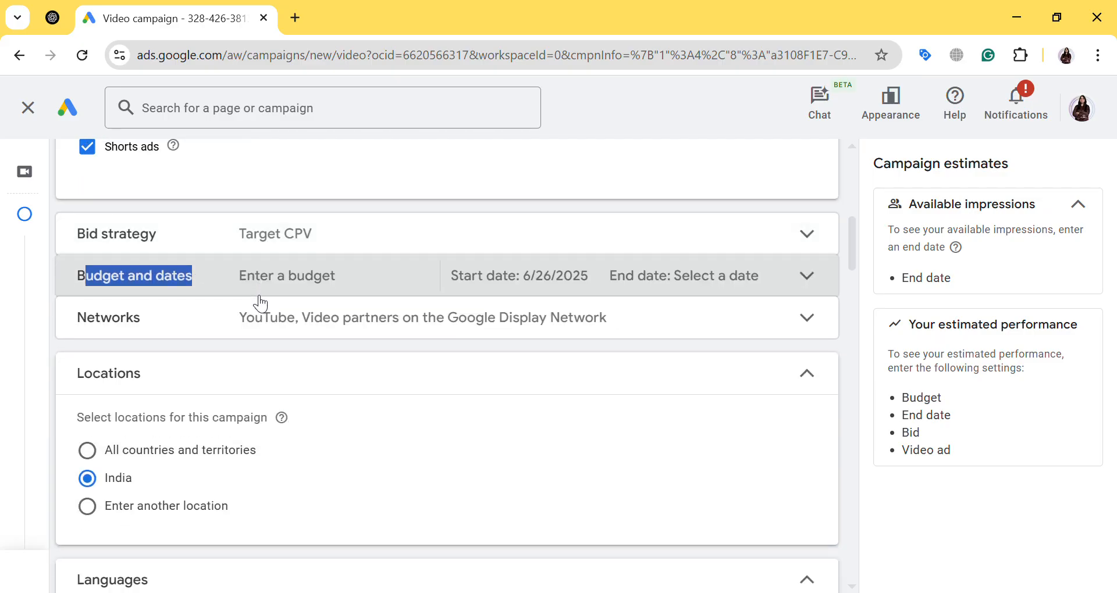
pyautogui.click(210, 277)
pyautogui.click(164, 391)
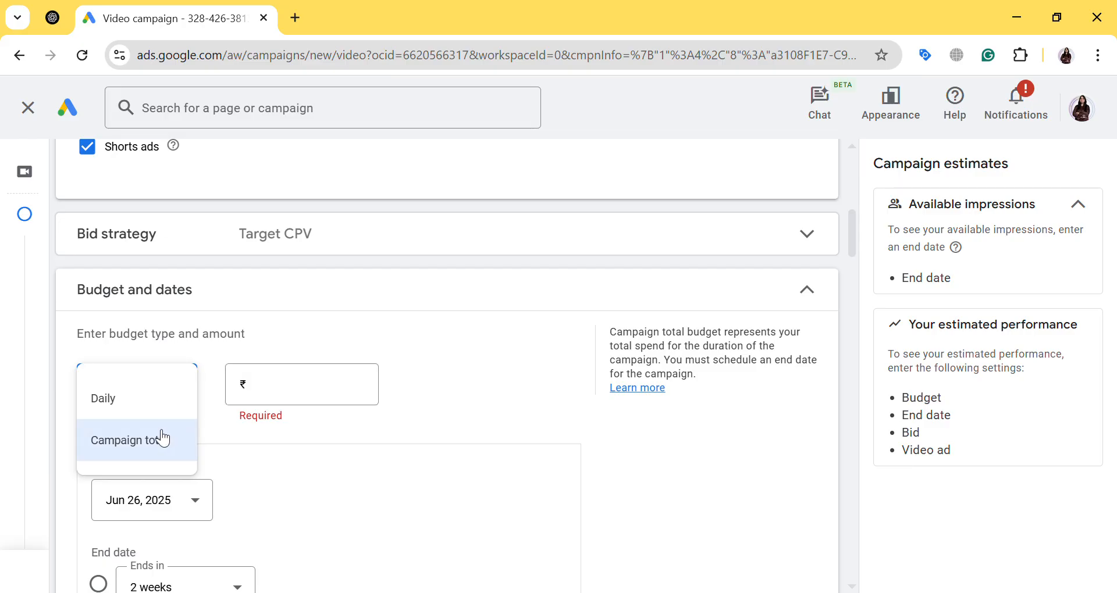
pyautogui.click(138, 407)
pyautogui.click(299, 396)
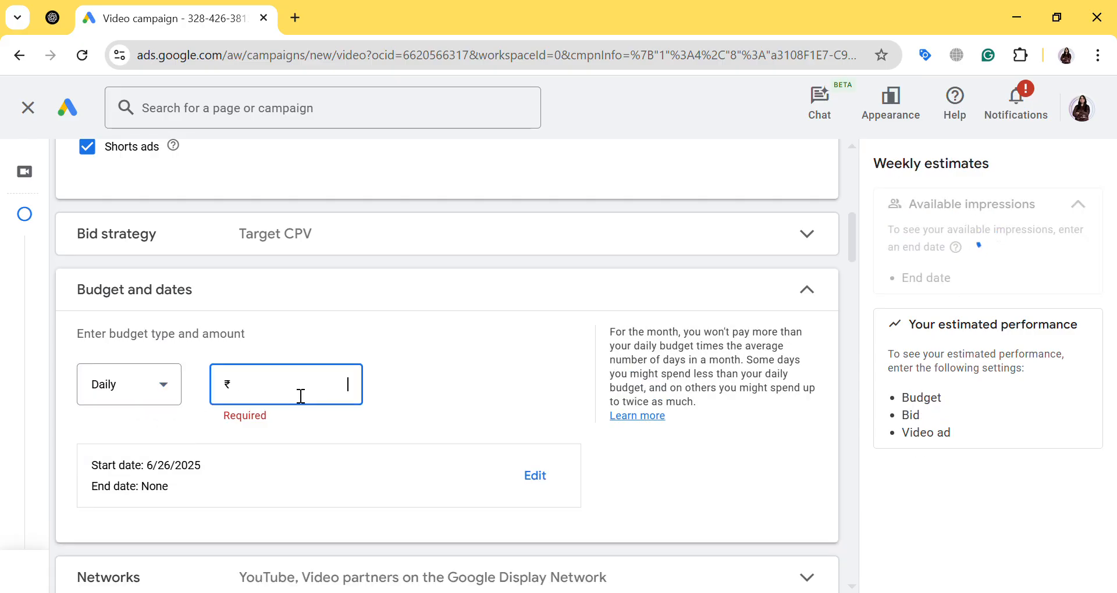
pyautogui.write('1000')
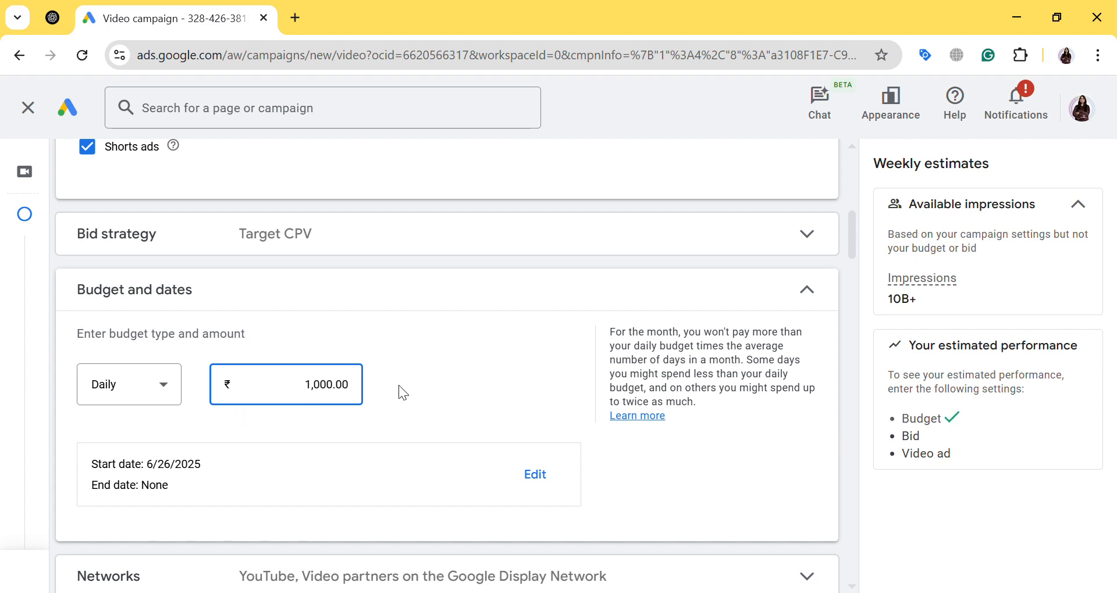
# Schedule the campaign to start on Jun 27, 2025 and end on Jul 16, 2025
pyautogui.scroll(-1, 472, 372)
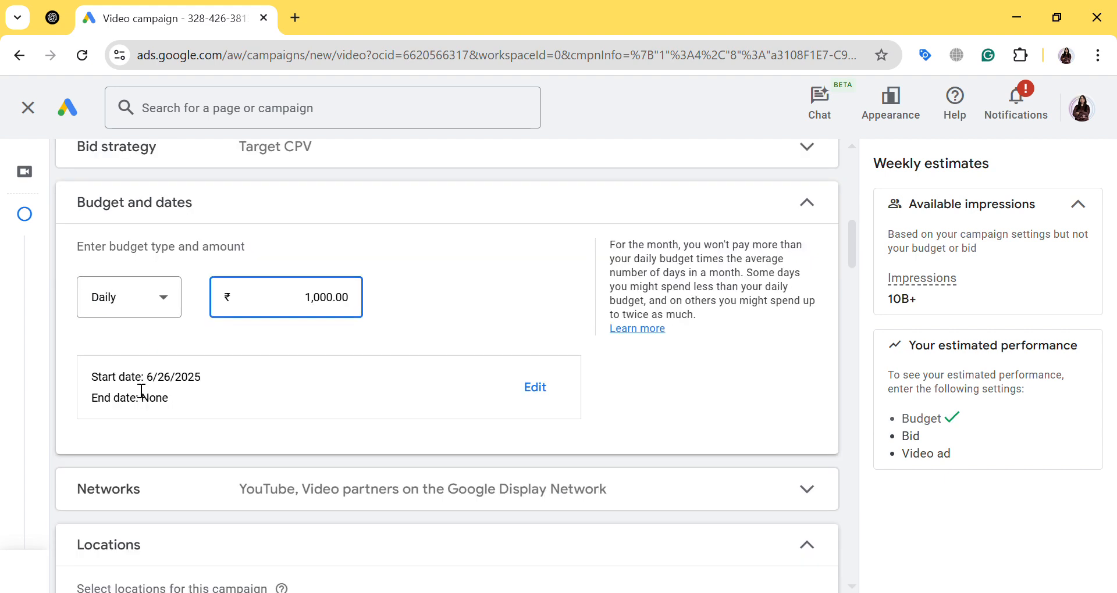
pyautogui.click(535, 390)
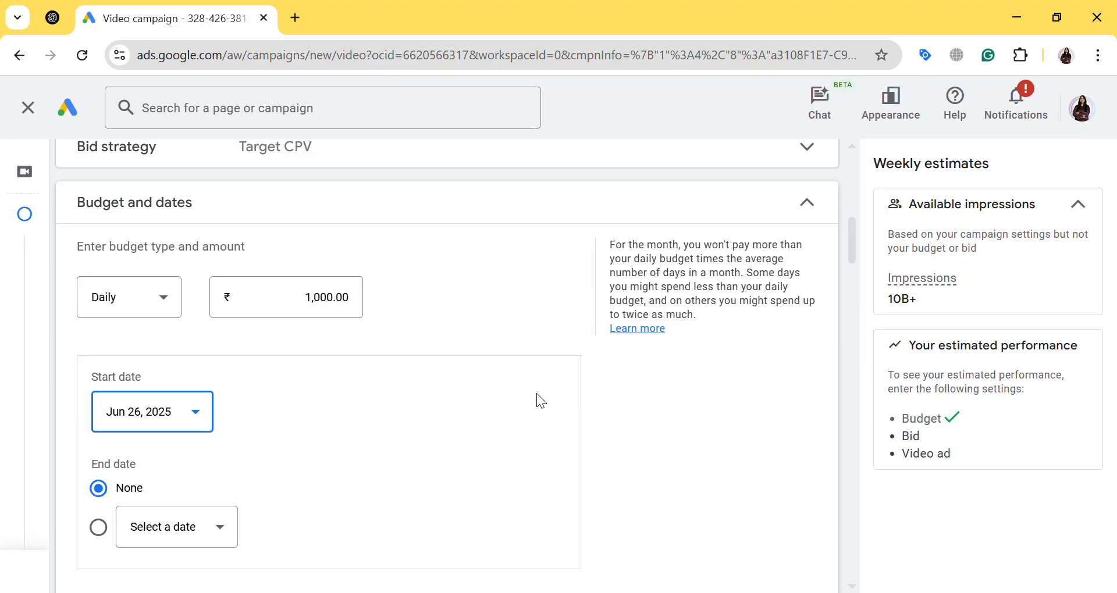
pyautogui.click(141, 423)
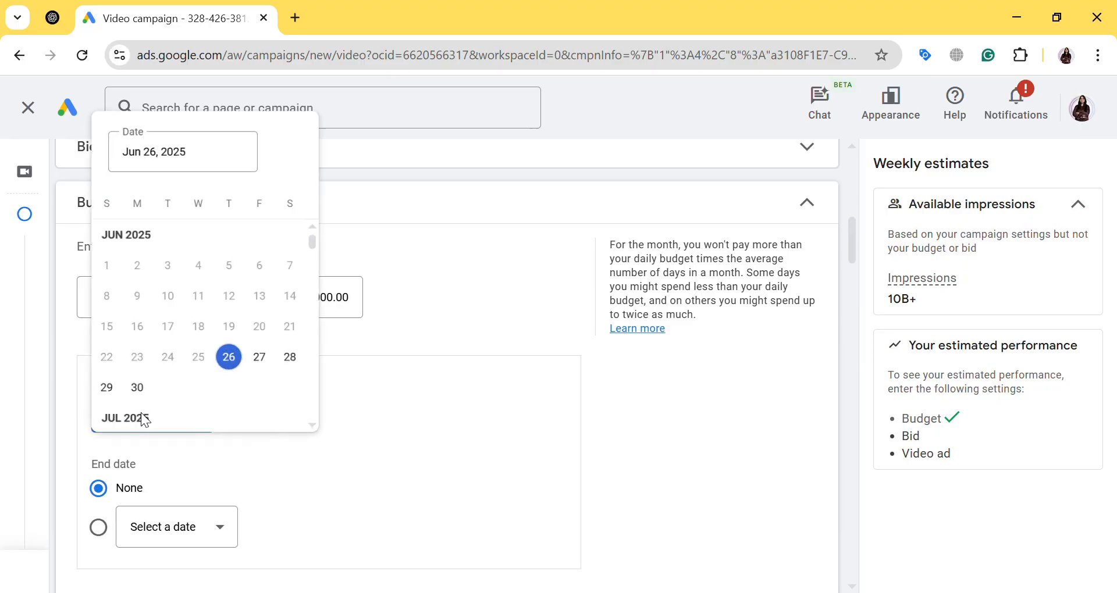
pyautogui.click(264, 356)
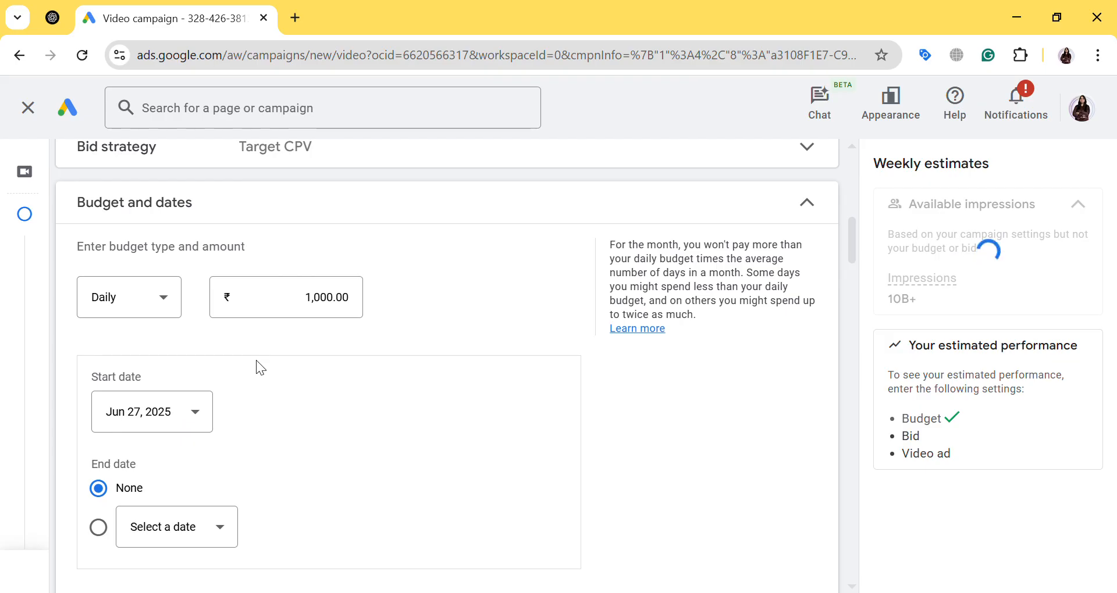
pyautogui.click(145, 534)
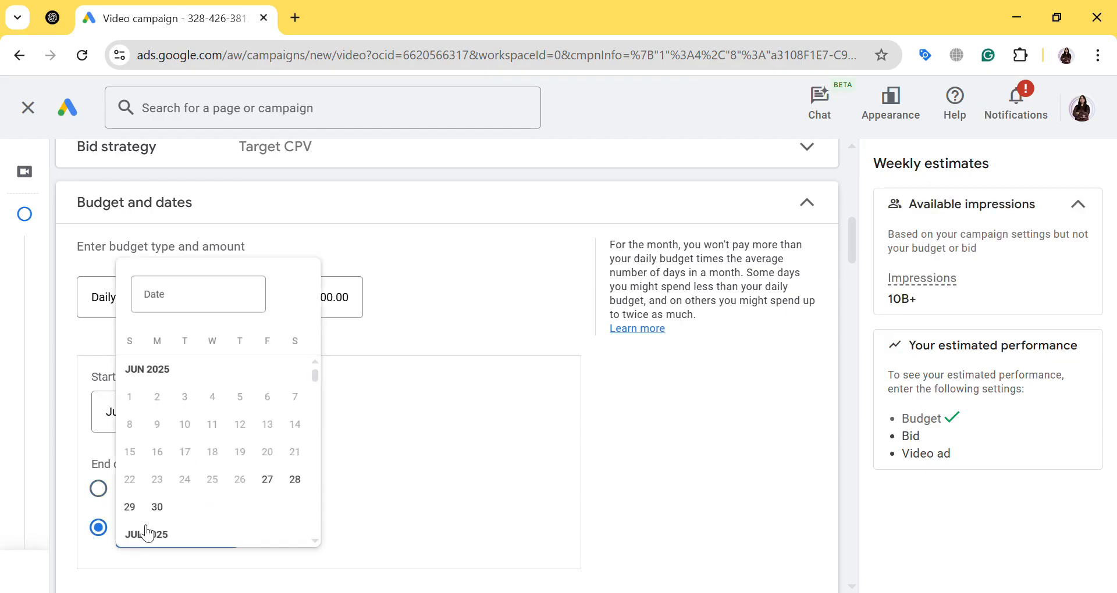
pyautogui.scroll(-3, 233, 457)
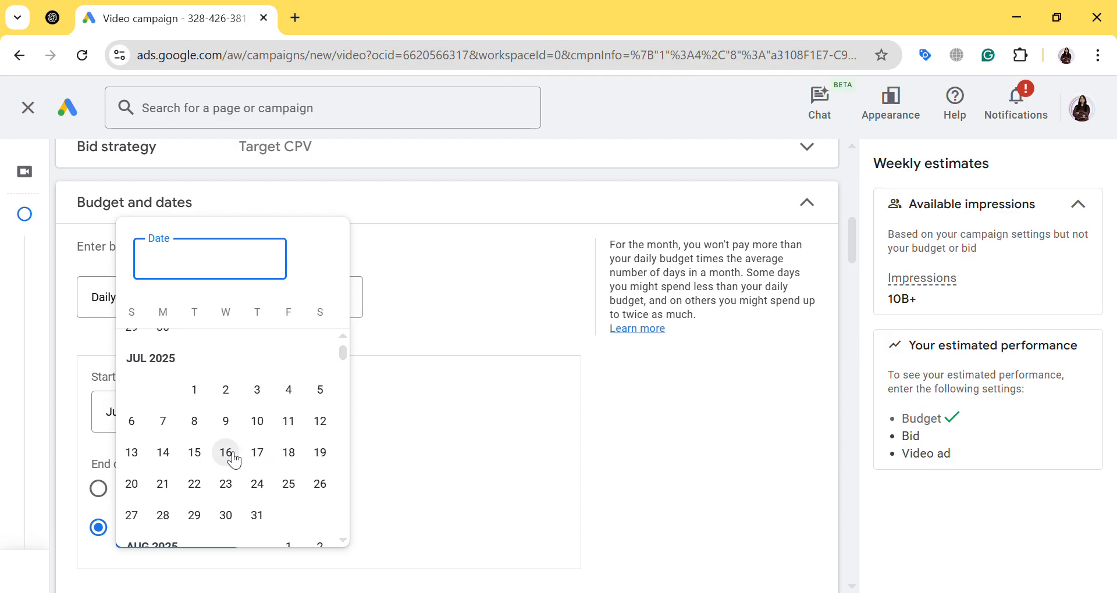
pyautogui.click(226, 454)
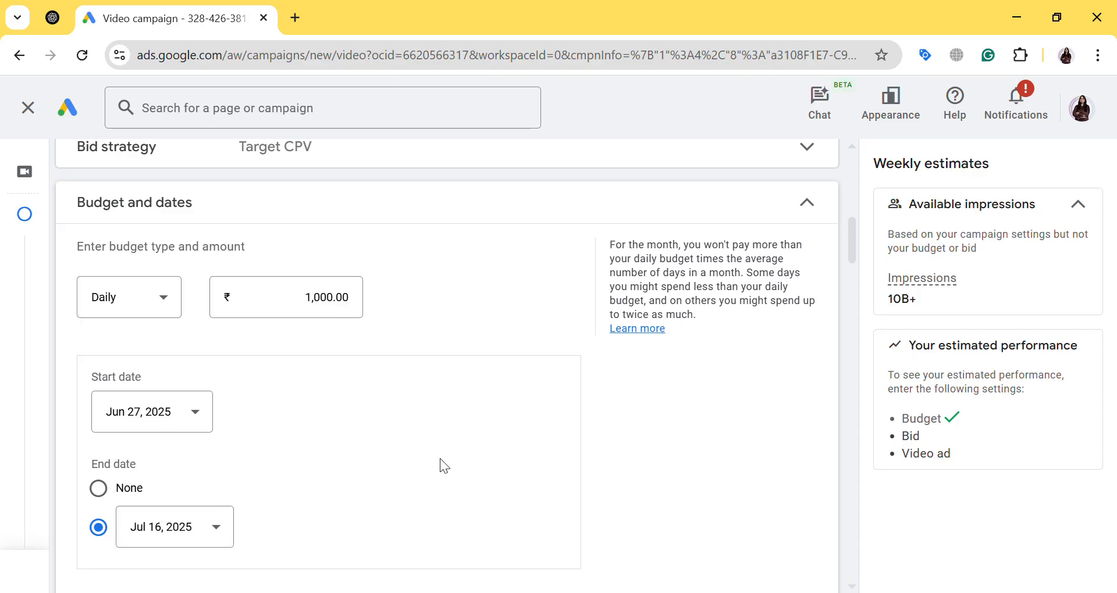
# Examine the campaign's Networks settings, covering YouTube placements, Google TV and video partners on the Google Display Network
pyautogui.scroll(-3, 441, 459)
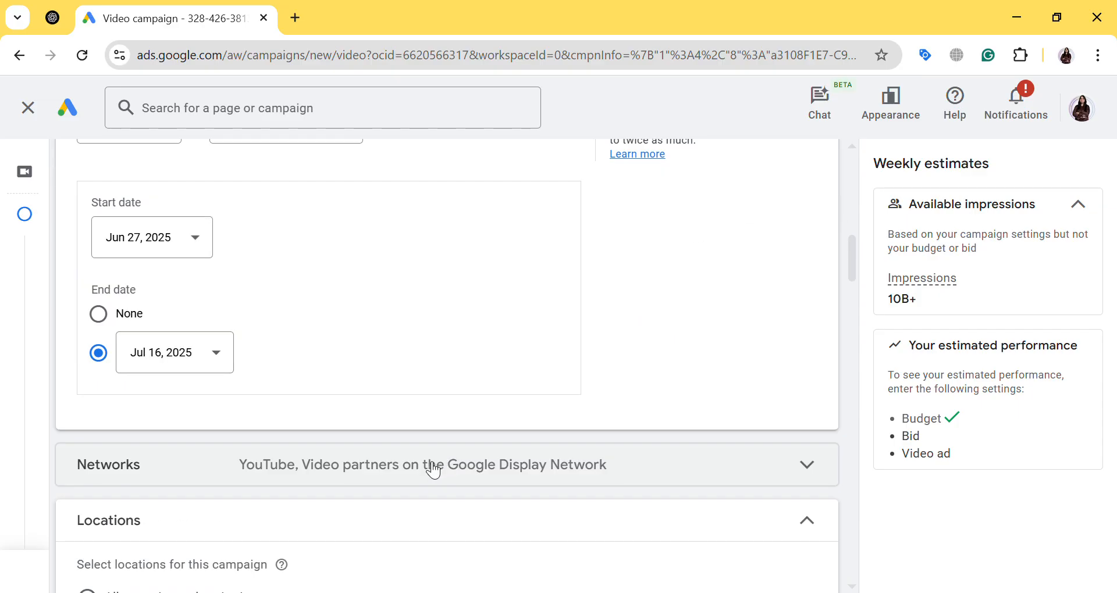
pyautogui.click(431, 466)
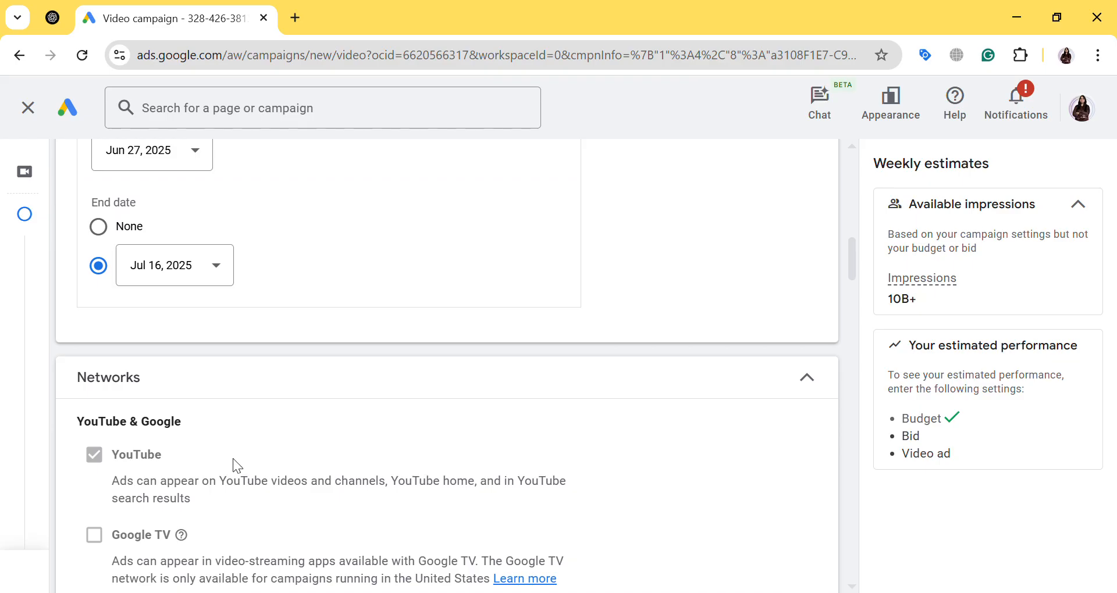
pyautogui.moveTo(78, 423); pyautogui.dragTo(177, 432)
pyautogui.click(228, 423)
pyautogui.scroll(-3, 229, 424)
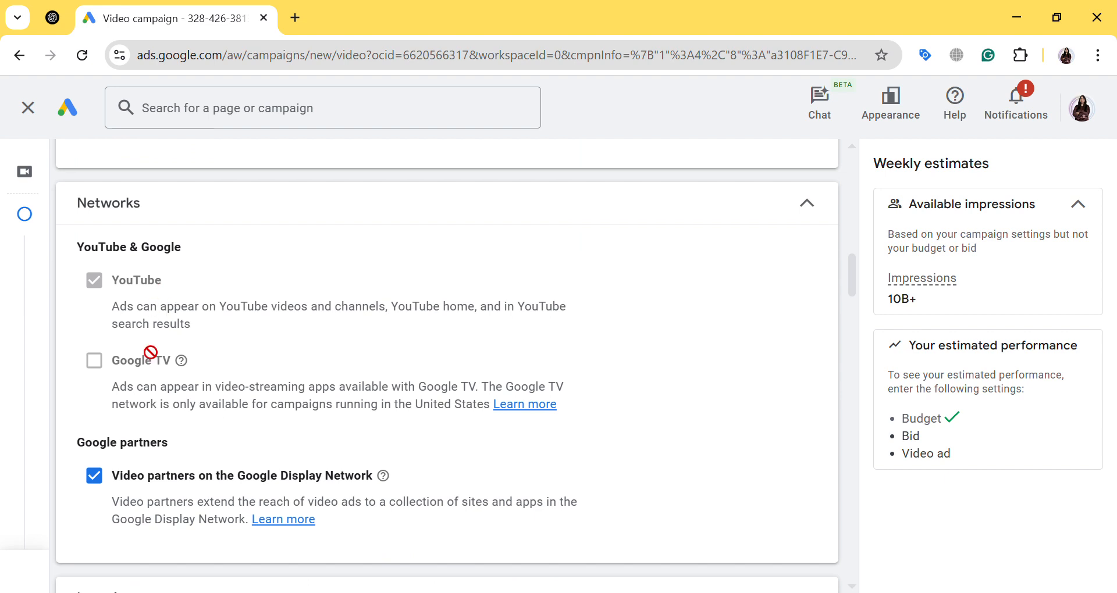
pyautogui.moveTo(151, 379)
pyautogui.moveTo(128, 311); pyautogui.dragTo(484, 312)
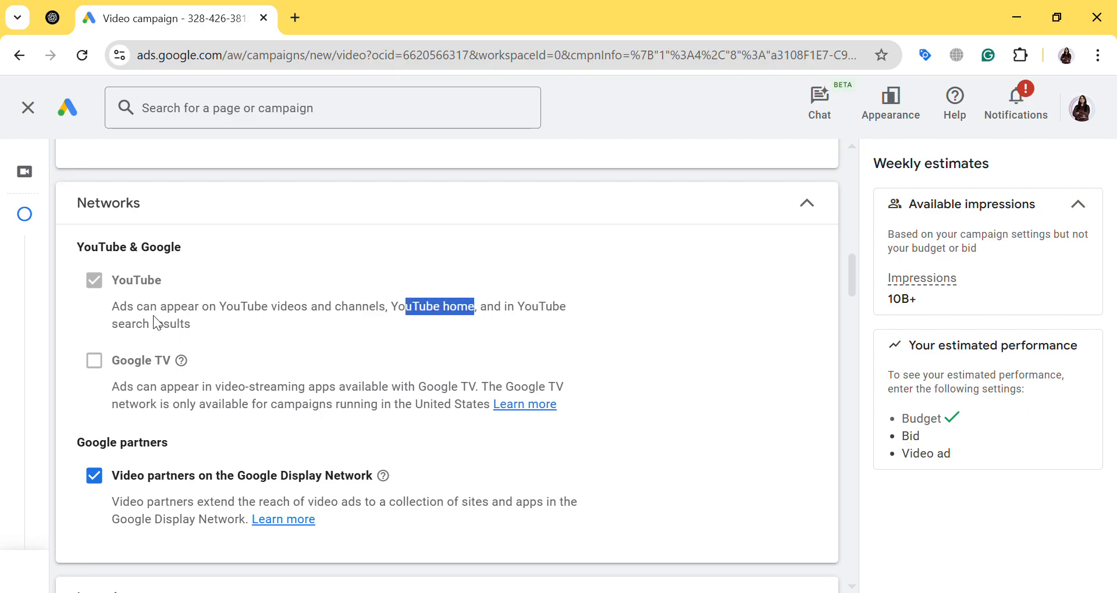
pyautogui.moveTo(124, 324); pyautogui.dragTo(197, 325)
pyautogui.click(219, 323)
pyautogui.scroll(-3, 220, 322)
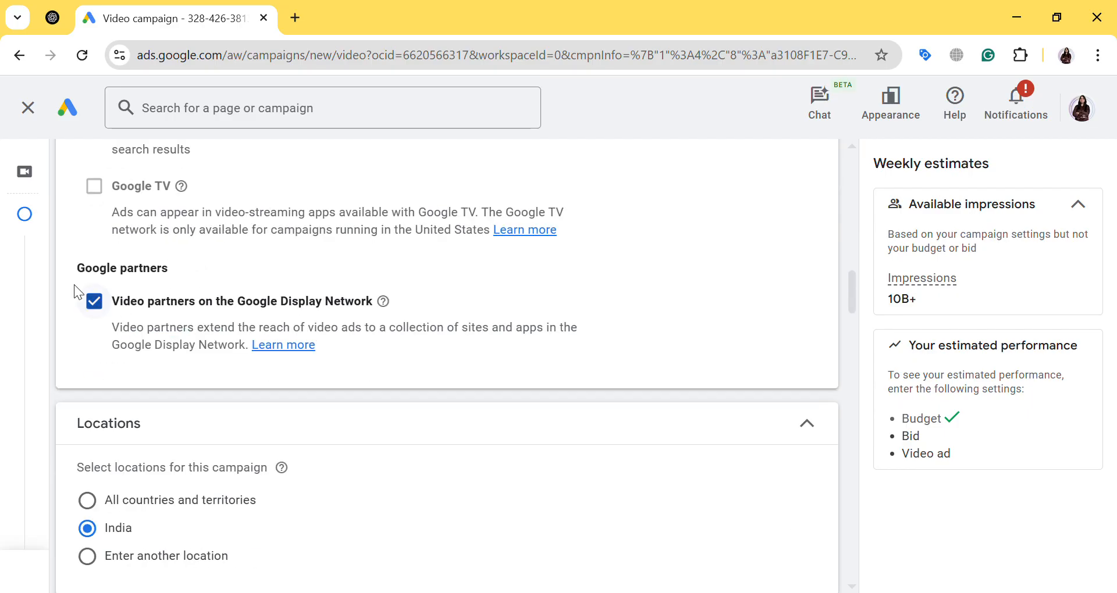
pyautogui.moveTo(74, 284); pyautogui.dragTo(122, 274)
pyautogui.click(250, 269)
# Review the location, language and additional campaign settings, as well as the ad group name
pyautogui.scroll(-1, 391, 268)
pyautogui.scroll(-1, 194, 294)
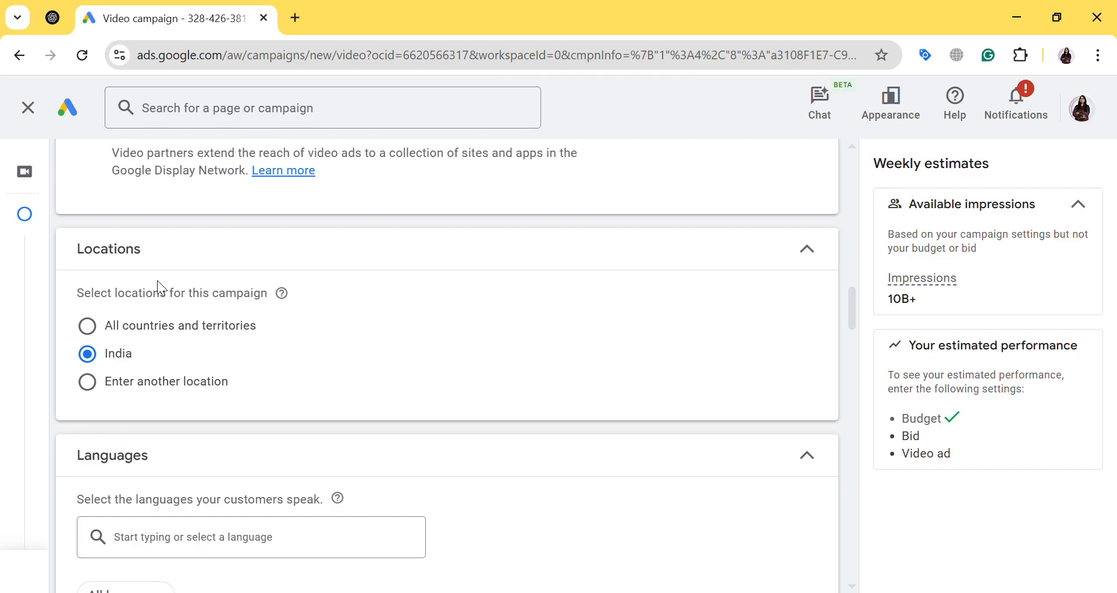
pyautogui.scroll(-2, 347, 295)
pyautogui.scroll(-2, 347, 297)
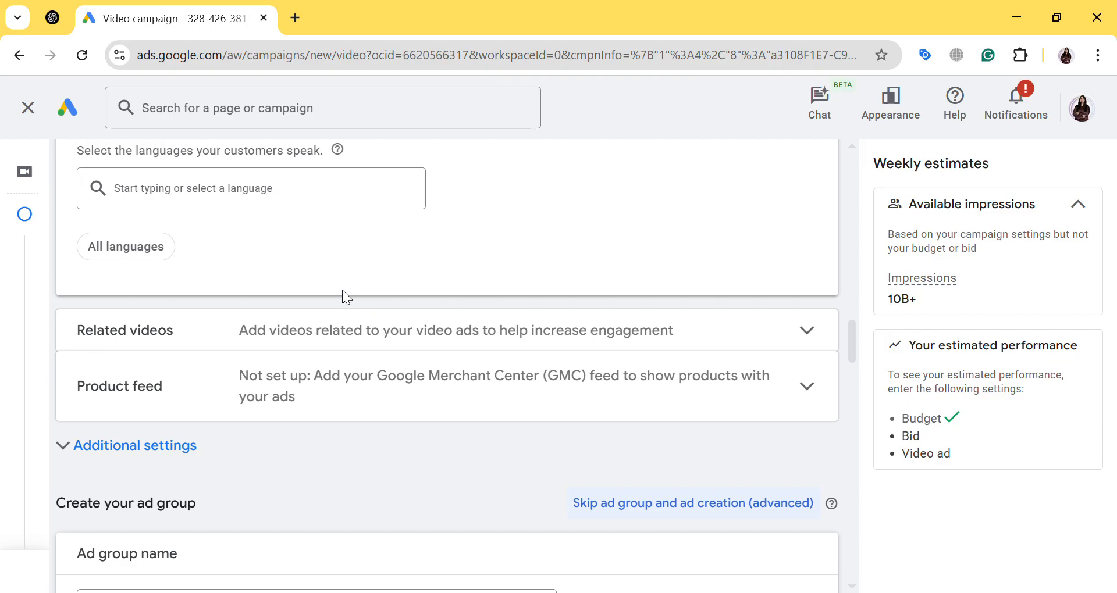
pyautogui.scroll(-2, 343, 294)
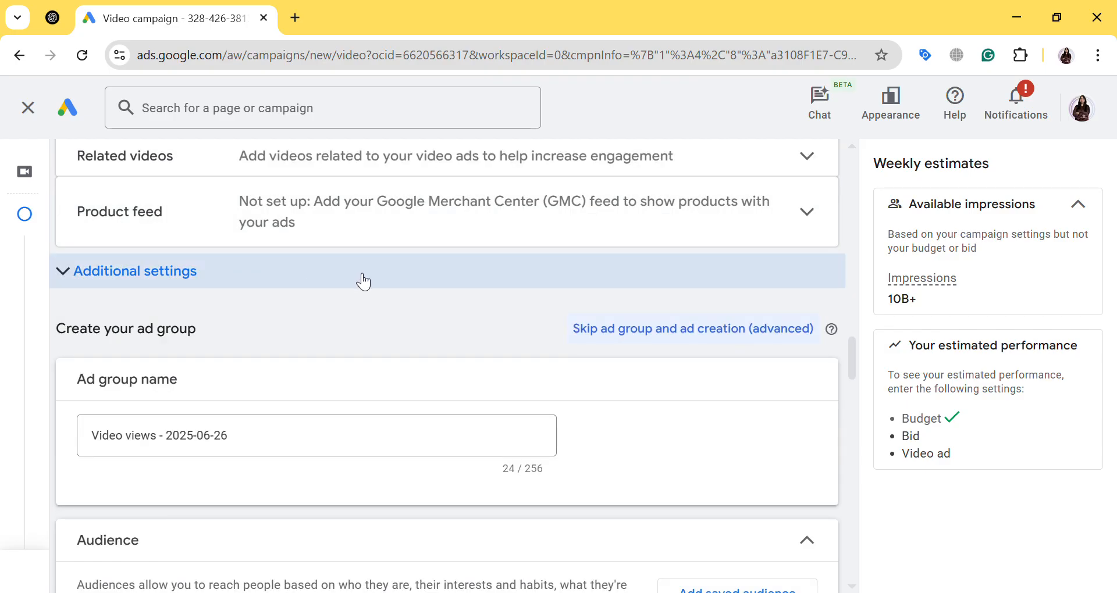
pyautogui.scroll(-1, 357, 275)
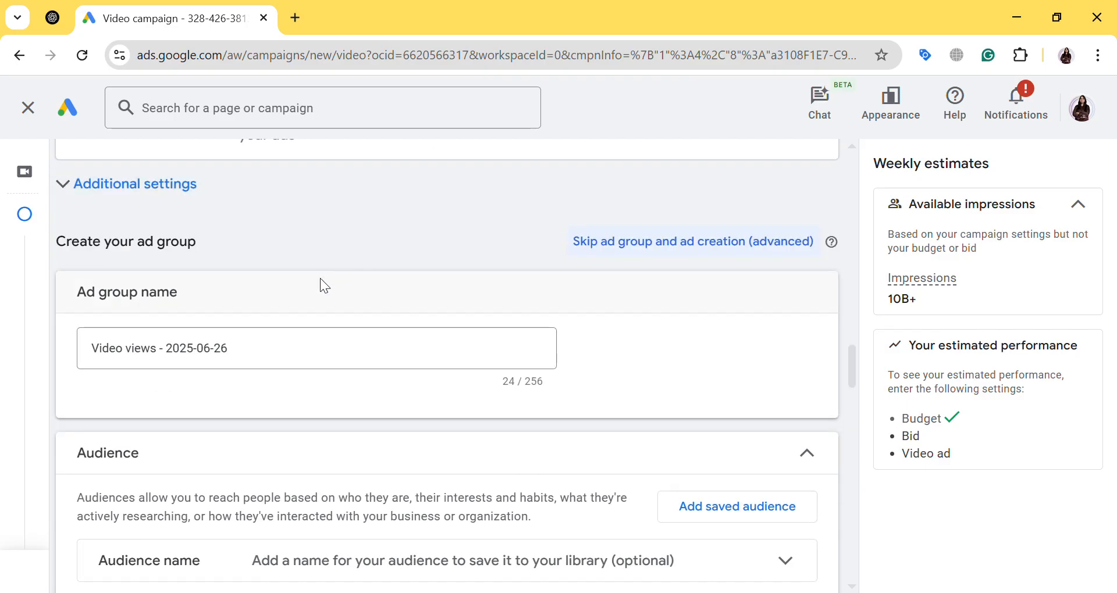
pyautogui.moveTo(80, 289); pyautogui.dragTo(188, 300)
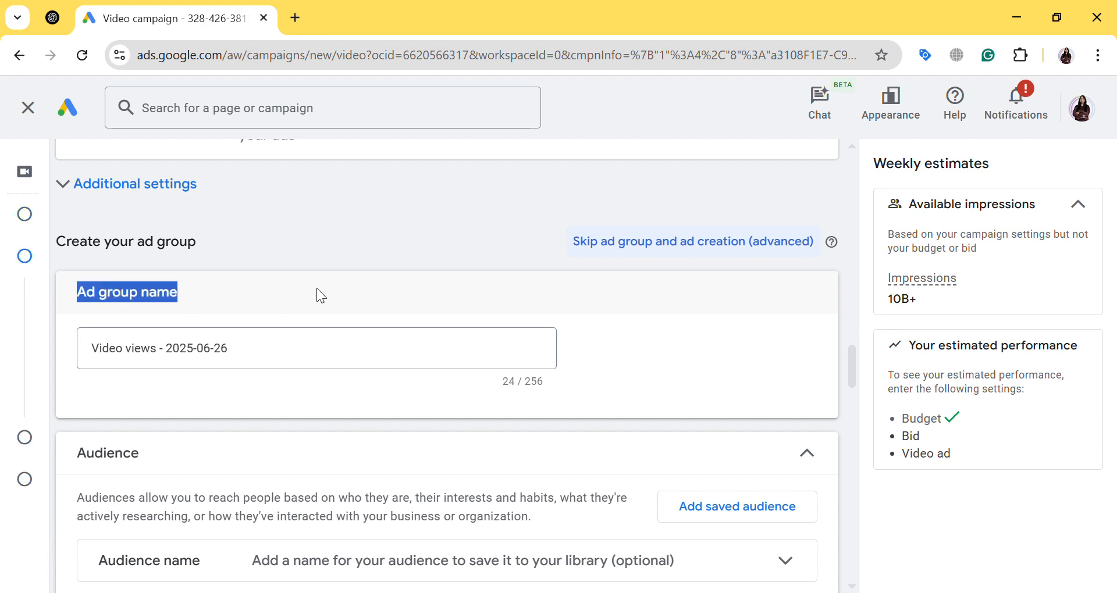
pyautogui.click(273, 341)
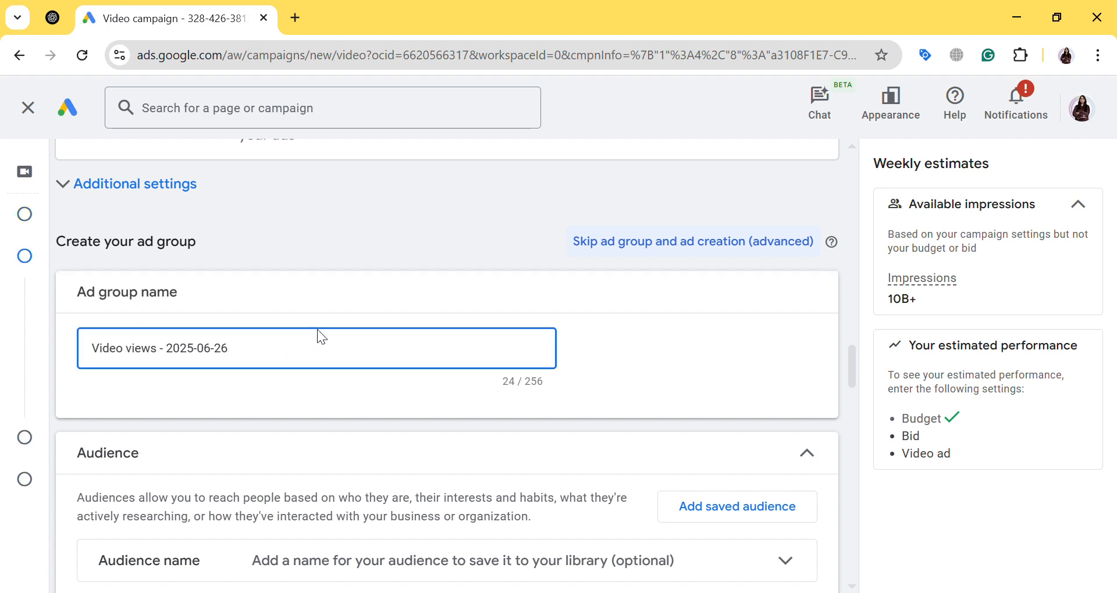
# Name the ad group's audience "real estate"
pyautogui.scroll(-3, 322, 336)
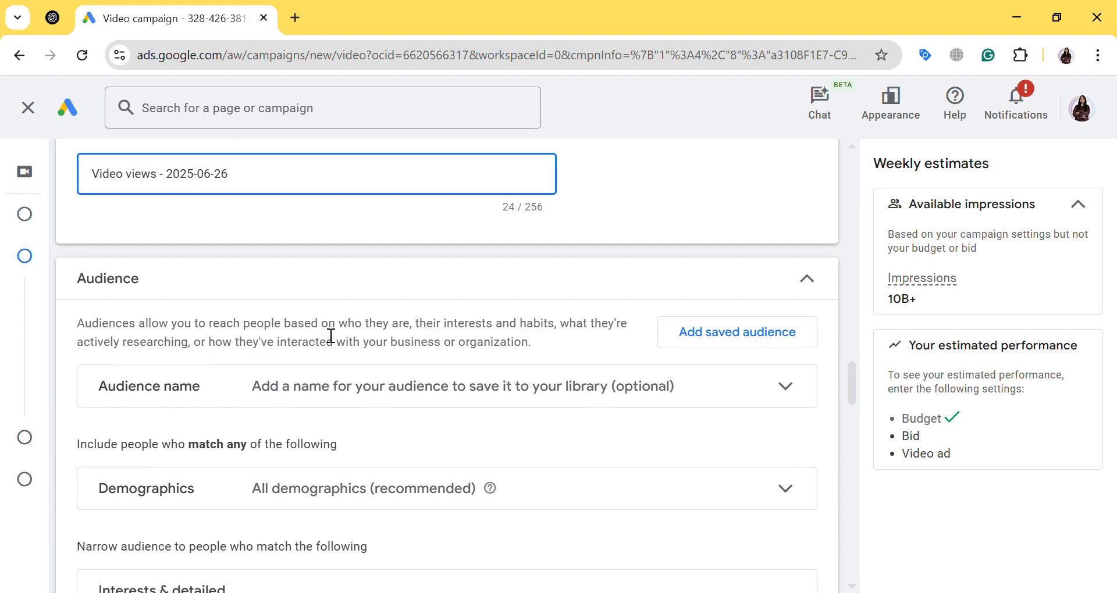
pyautogui.click(335, 389)
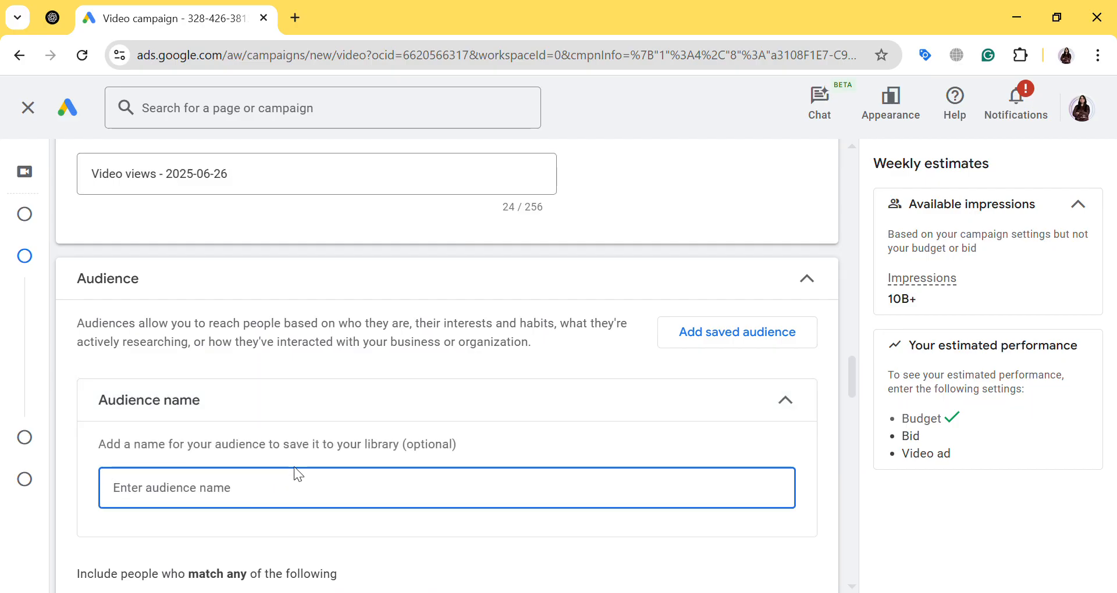
pyautogui.write('rea')
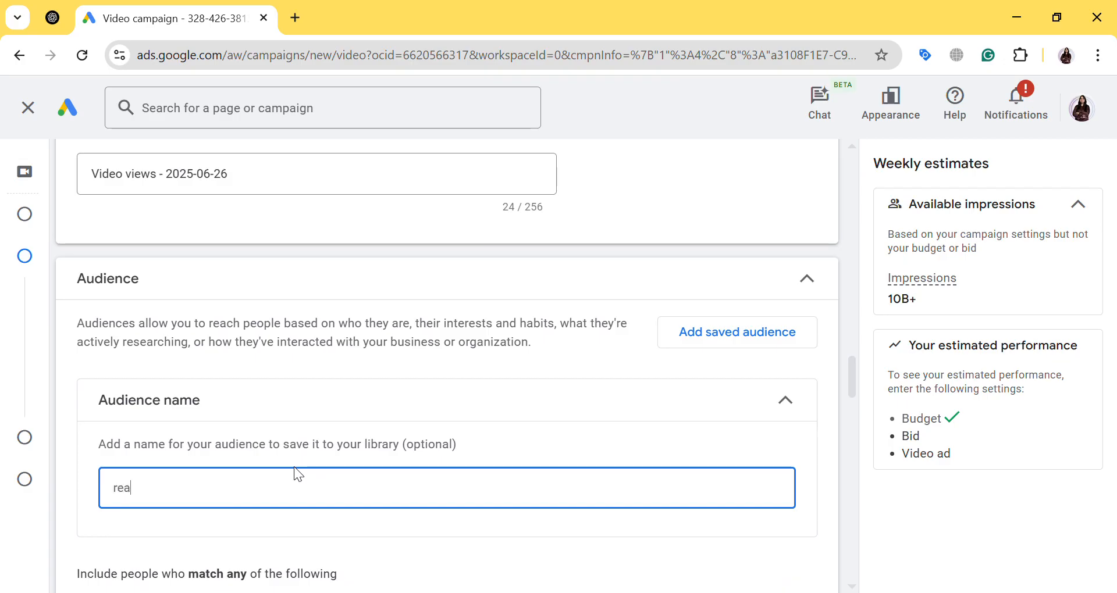
pyautogui.write('l estate')
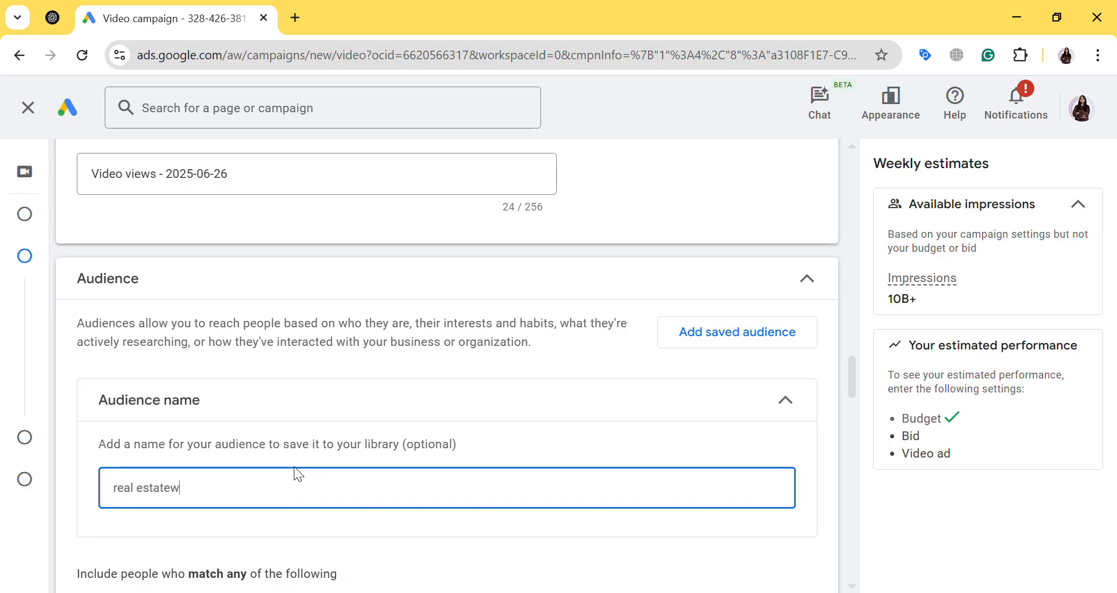
# Set the minimum age in the audience demographics to 35
pyautogui.scroll(-5, 295, 466)
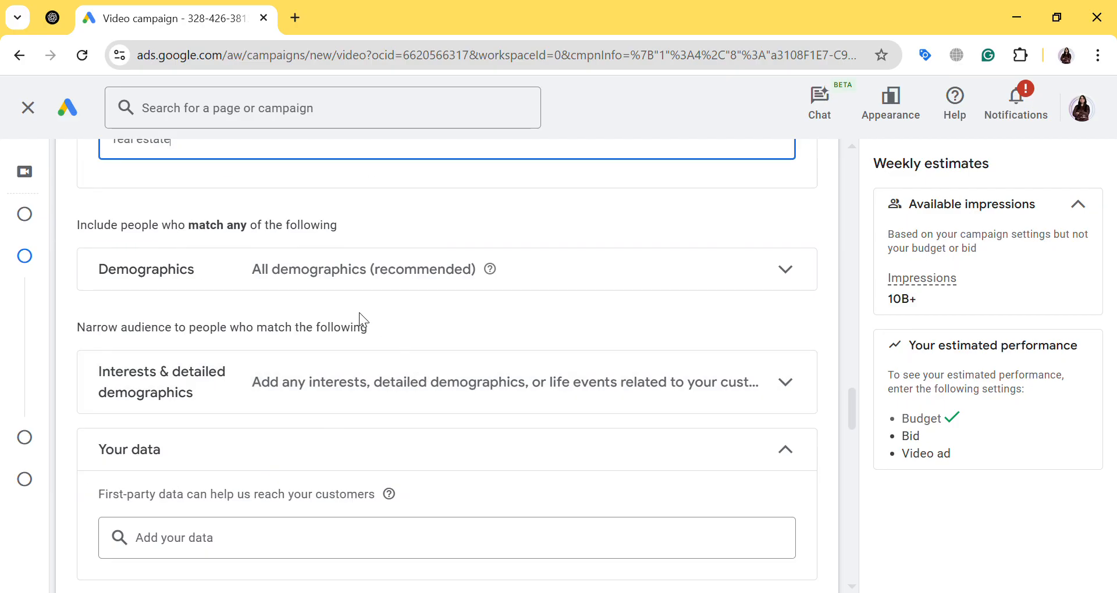
pyautogui.click(374, 285)
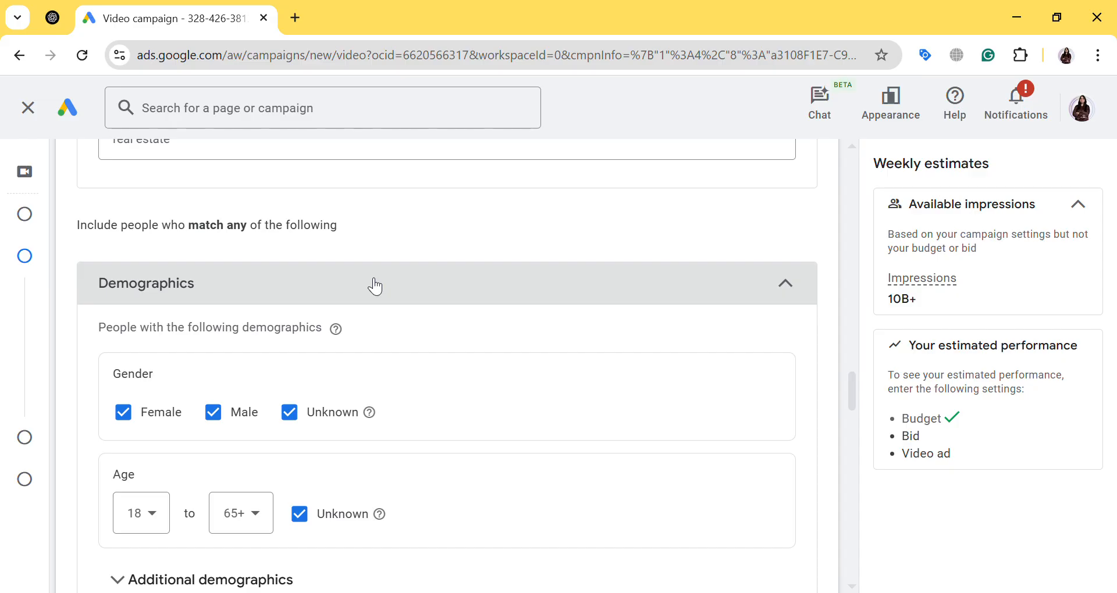
pyautogui.scroll(-2, 375, 286)
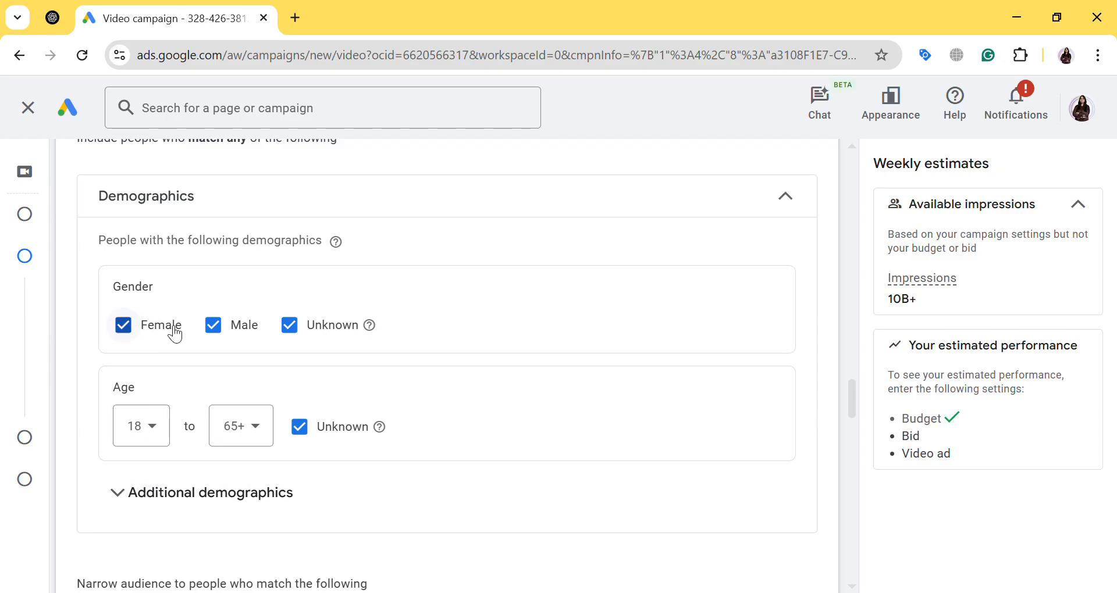
pyautogui.click(159, 437)
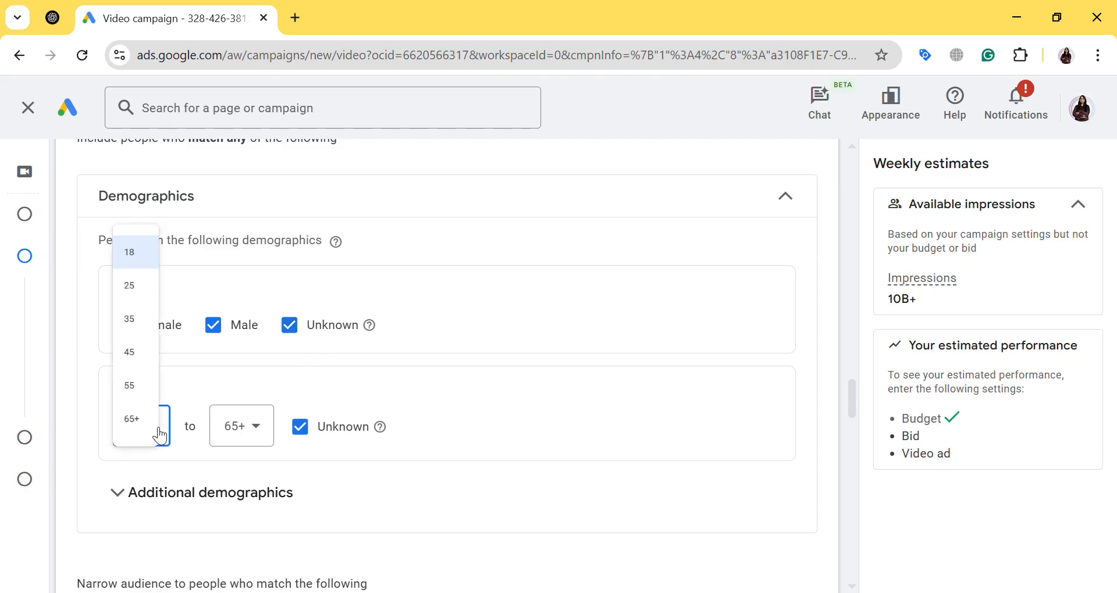
pyautogui.click(159, 299)
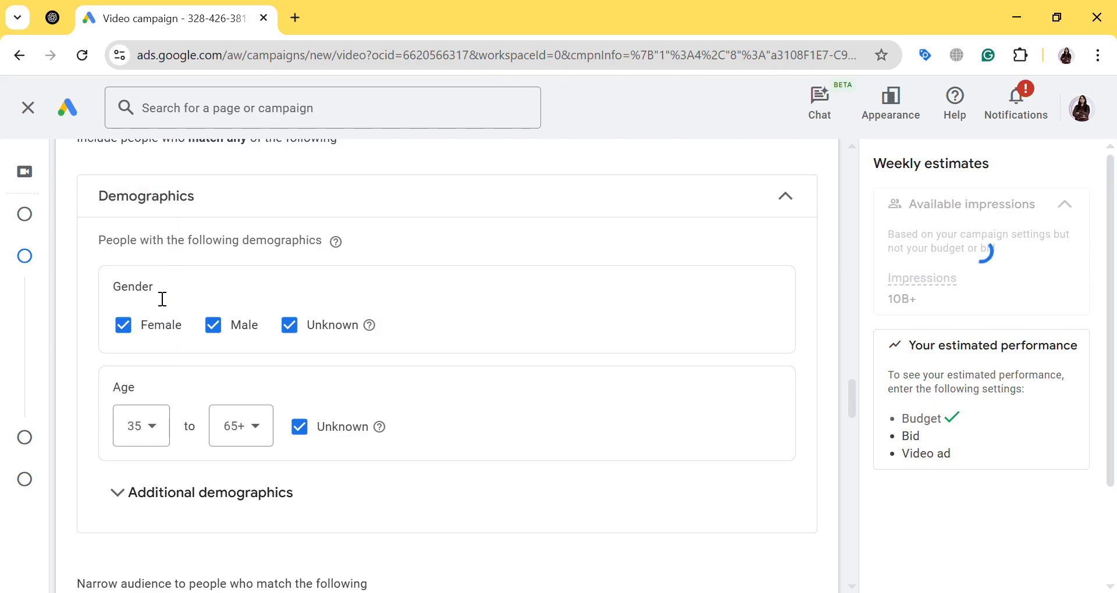
# Review parental status in the additional demographics and set the lower limit of the household income range to 40%
pyautogui.click(300, 495)
pyautogui.scroll(-1, 362, 469)
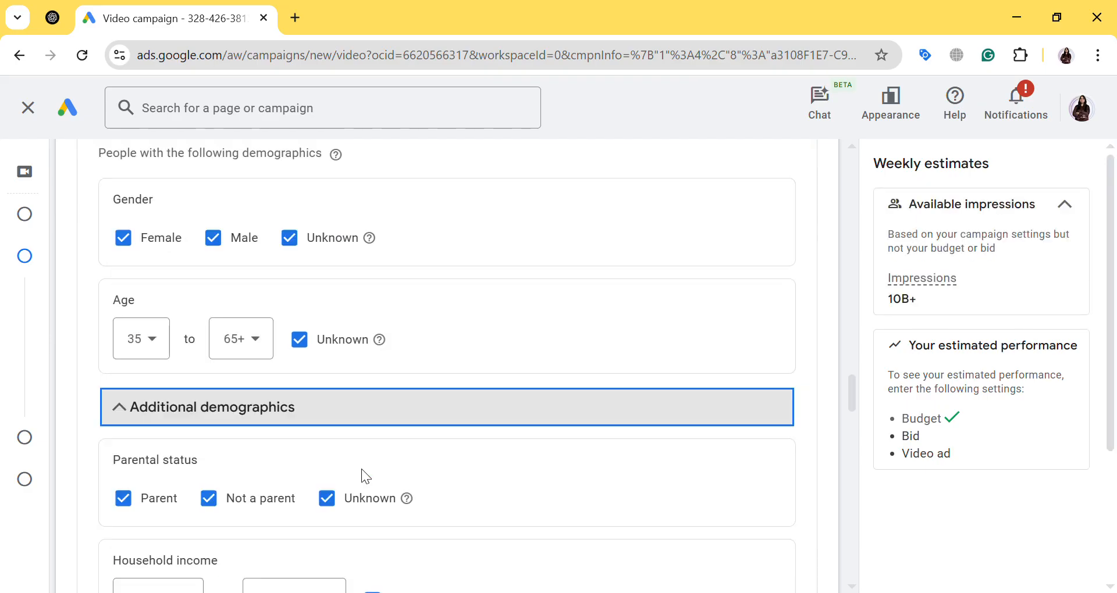
pyautogui.moveTo(101, 455); pyautogui.dragTo(191, 459)
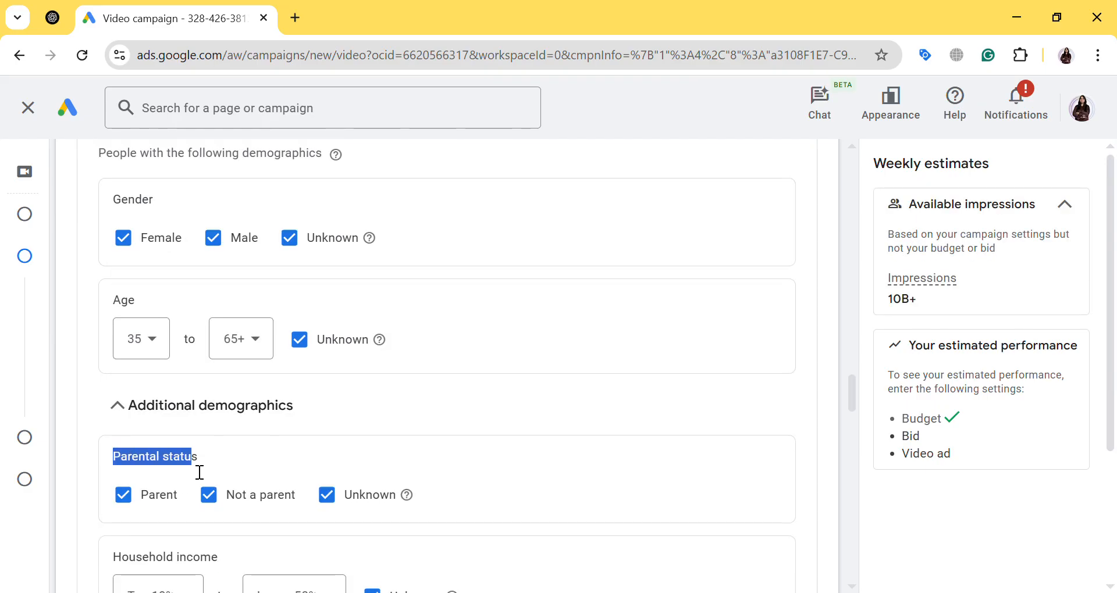
pyautogui.scroll(-3, 283, 470)
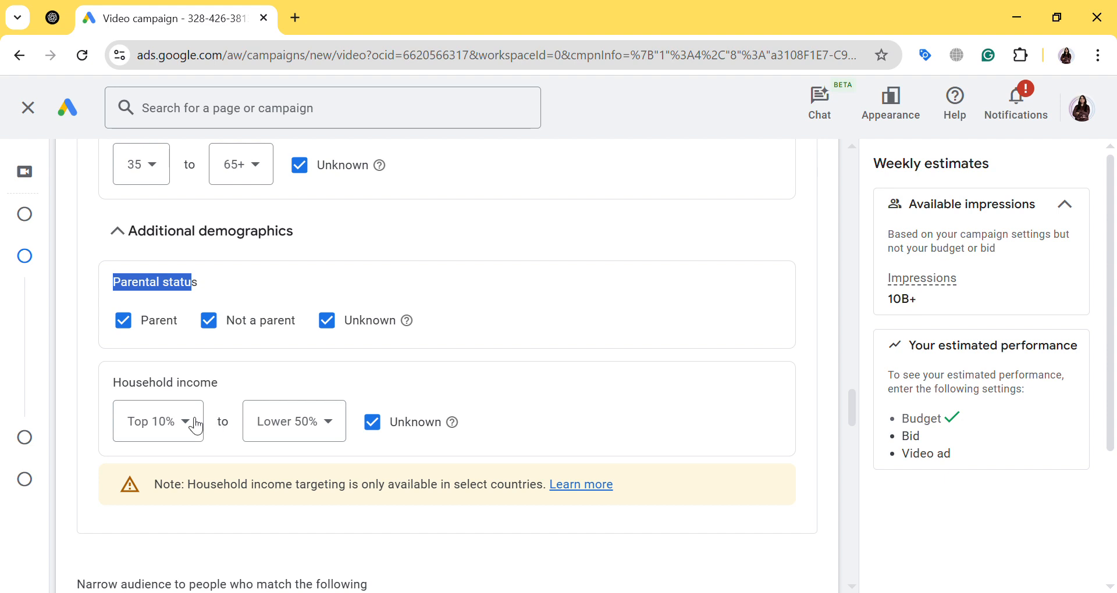
pyautogui.click(295, 435)
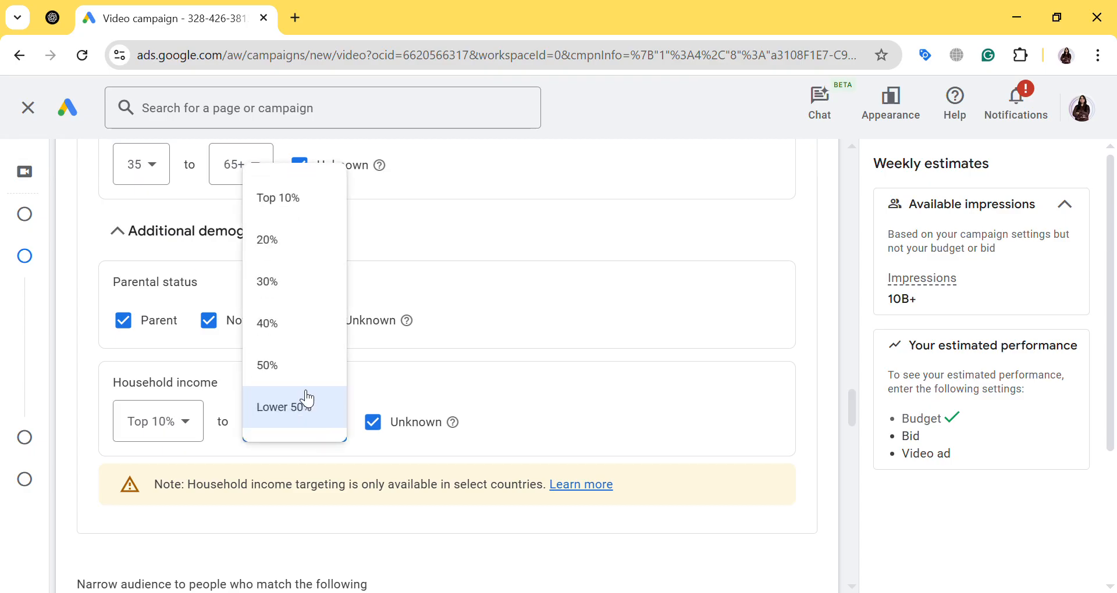
pyautogui.click(279, 336)
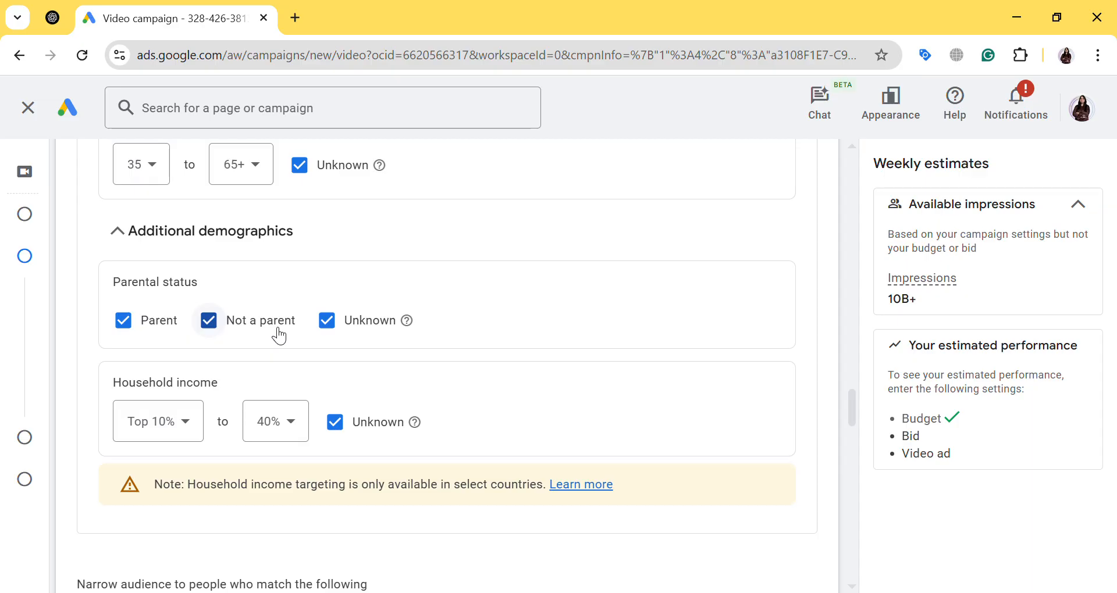
# Search the interests and detailed demographics for "real estate" and add the in-market segments Real Estate, Residential Properties and Residential Properties (For Sale)
pyautogui.scroll(-1, 396, 384)
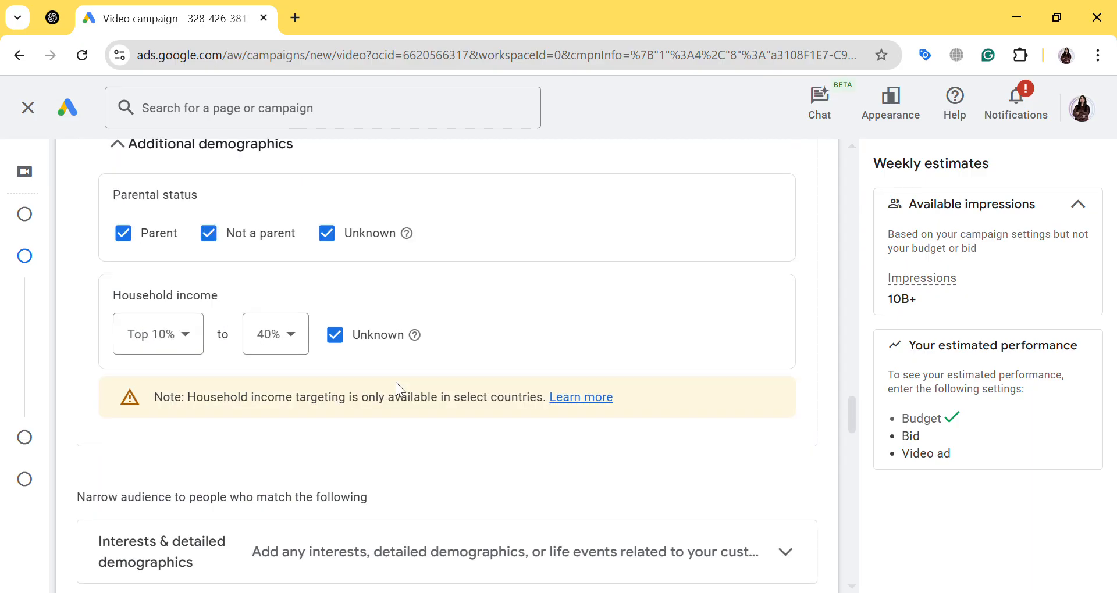
pyautogui.scroll(-1, 398, 389)
pyautogui.scroll(-1, 379, 393)
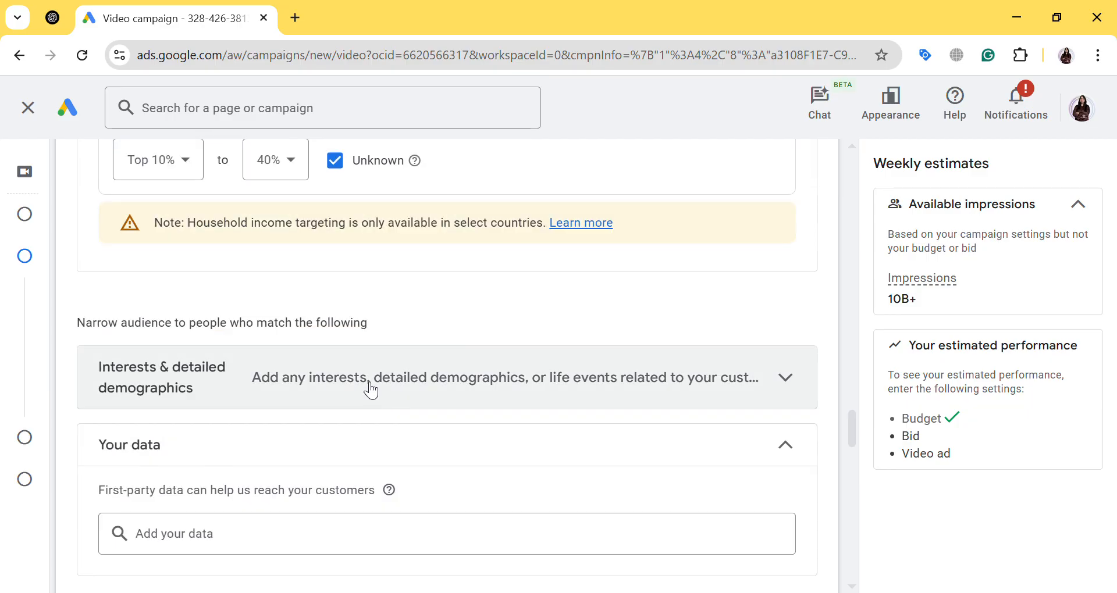
pyautogui.click(371, 389)
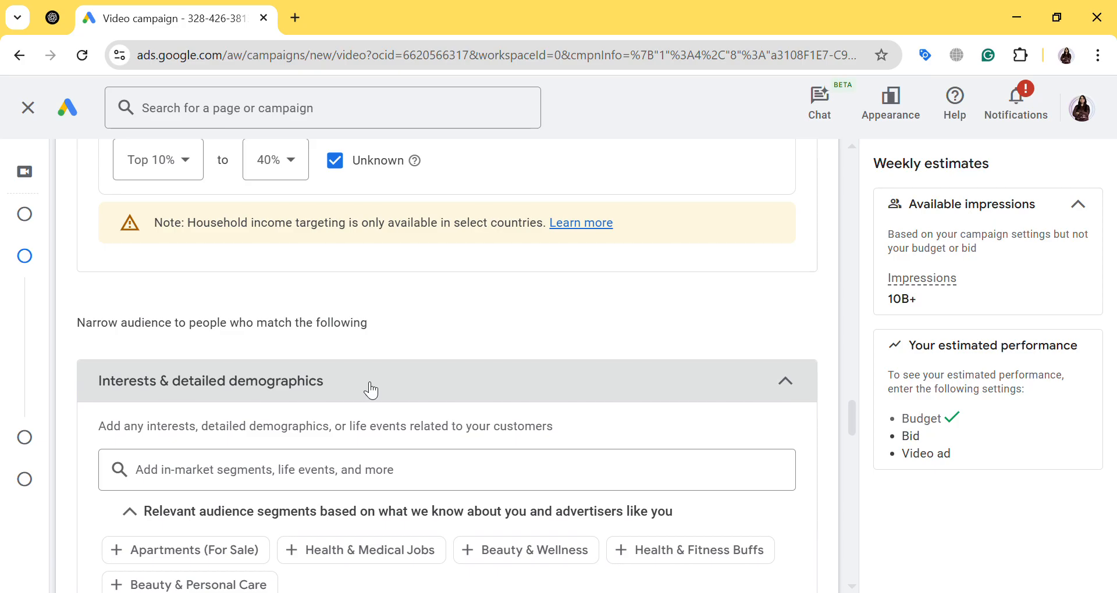
pyautogui.scroll(-1, 371, 390)
pyautogui.click(228, 376)
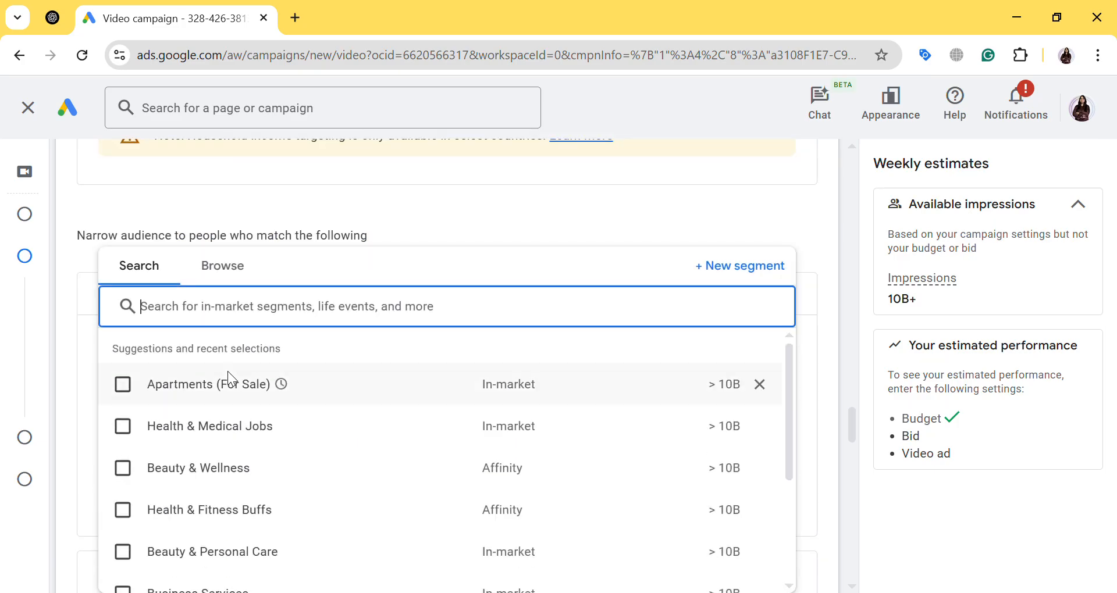
pyautogui.write('rea')
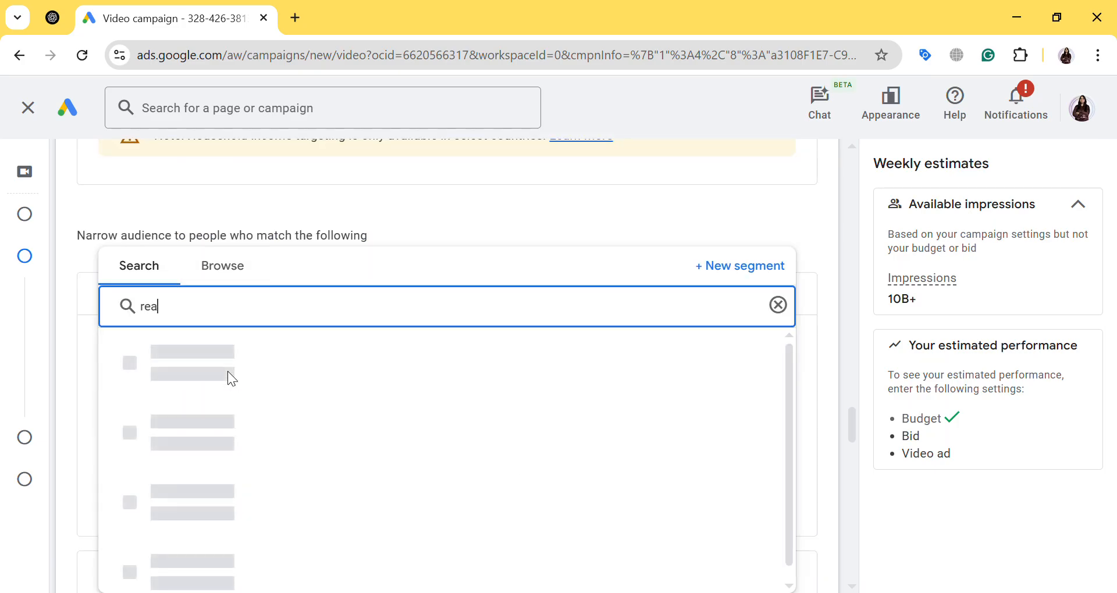
pyautogui.write('l estate')
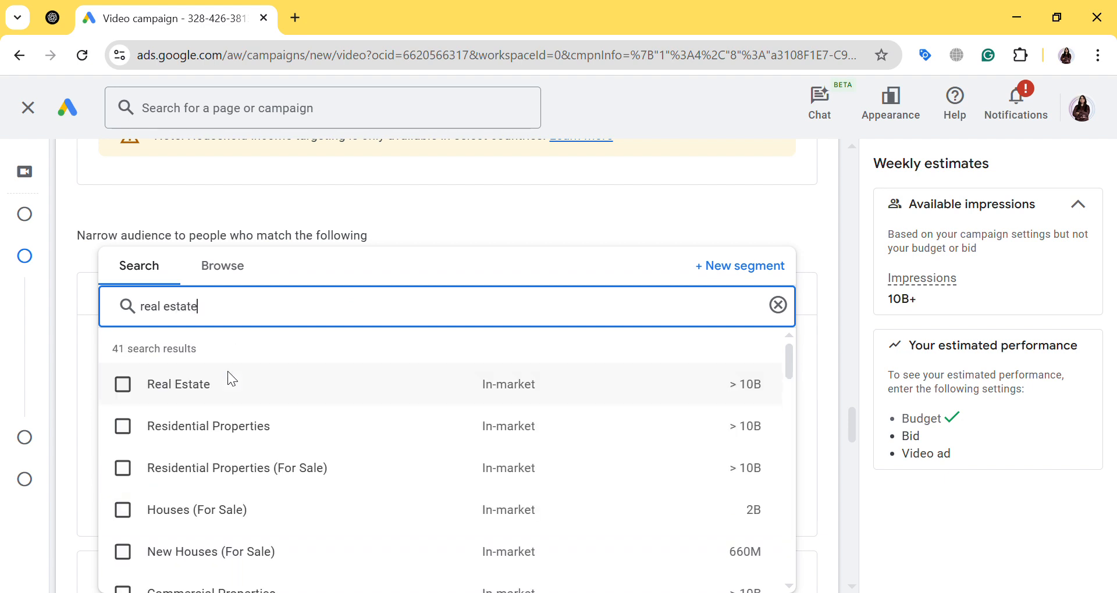
pyautogui.click(123, 385)
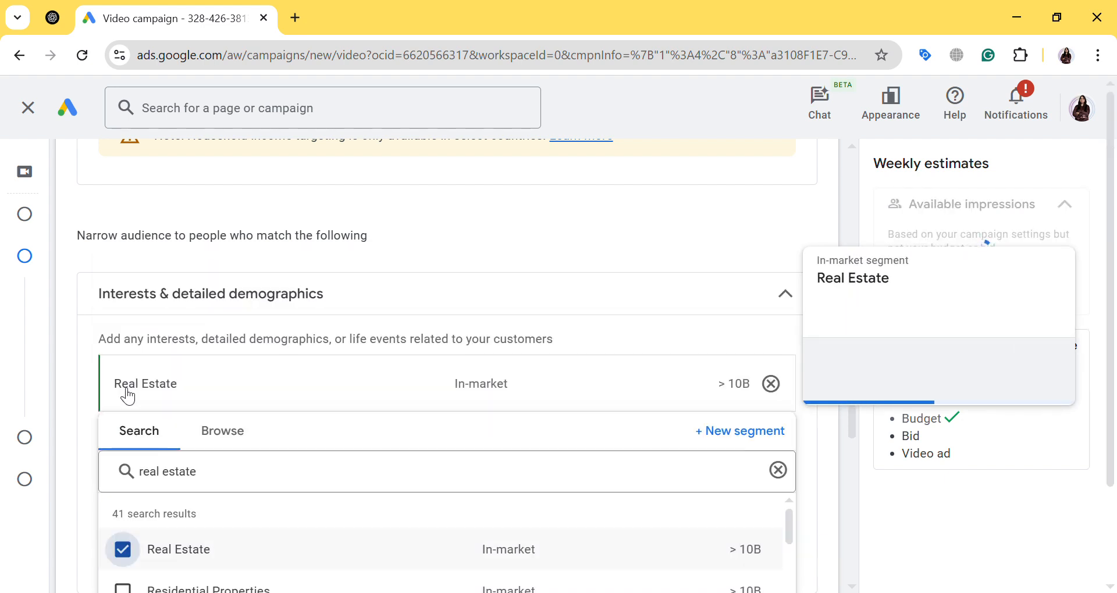
pyautogui.click(123, 428)
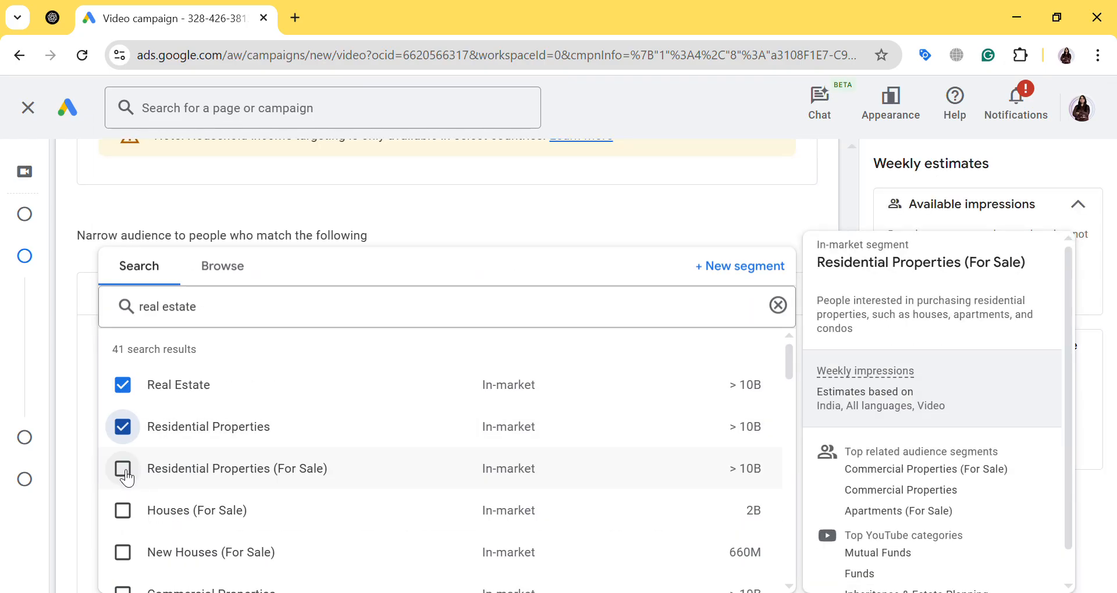
pyautogui.click(124, 471)
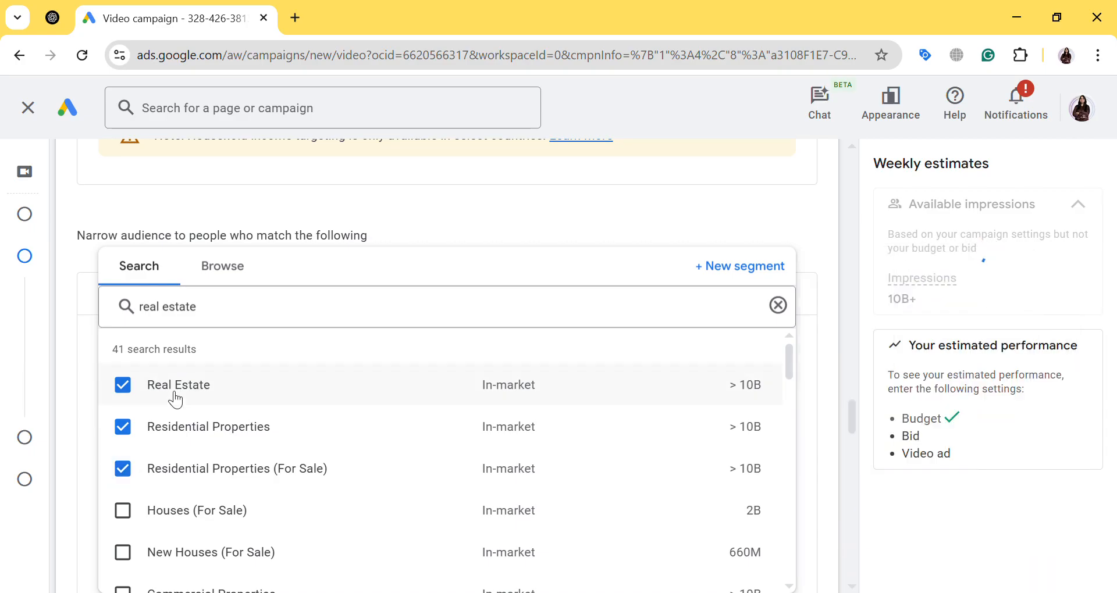
pyautogui.moveTo(189, 479)
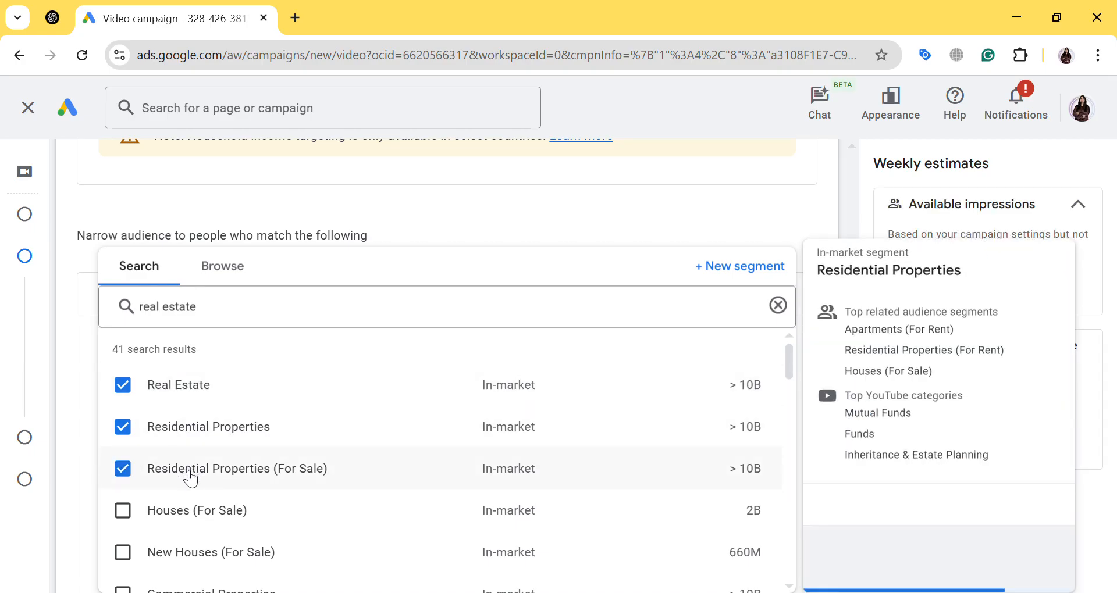
# Add the in-market segments Houses (For Sale), New Houses (For Sale) and Commercial Properties to the audience
pyautogui.click(123, 511)
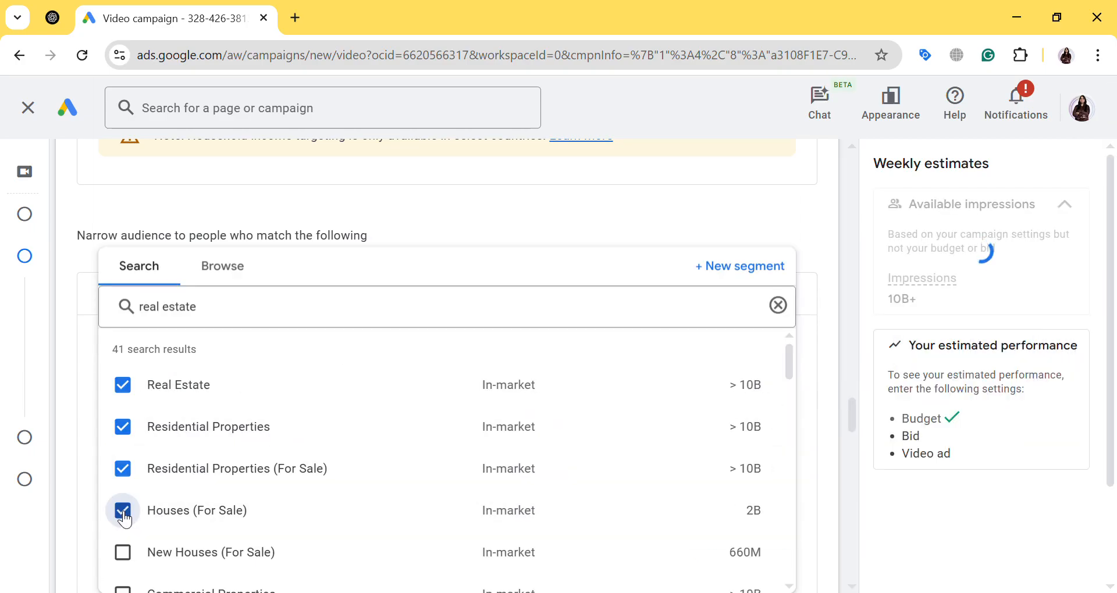
pyautogui.moveTo(488, 386)
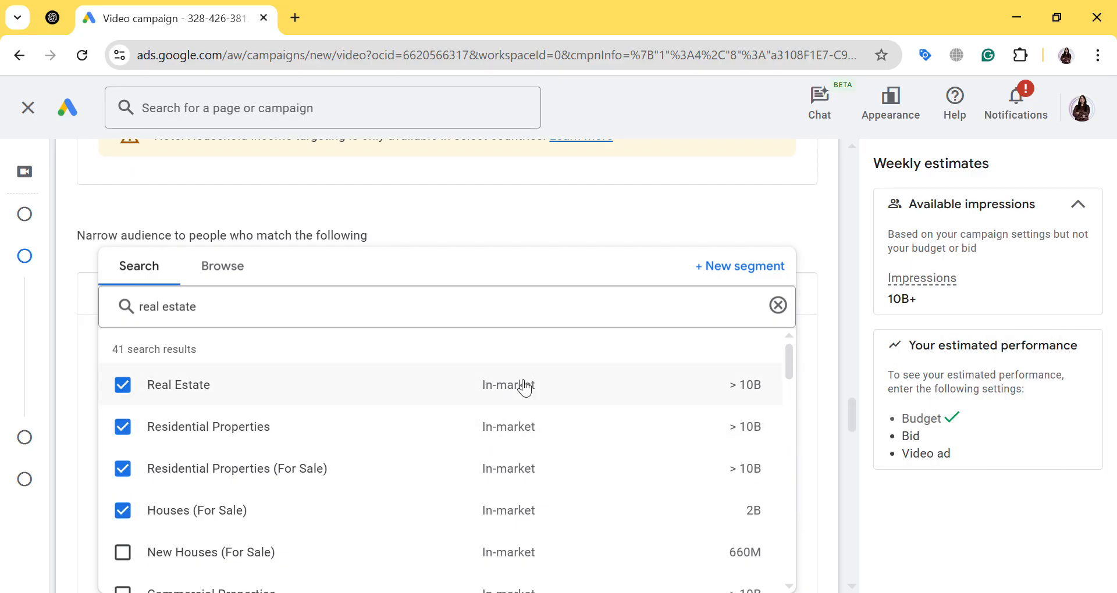
pyautogui.moveTo(525, 388)
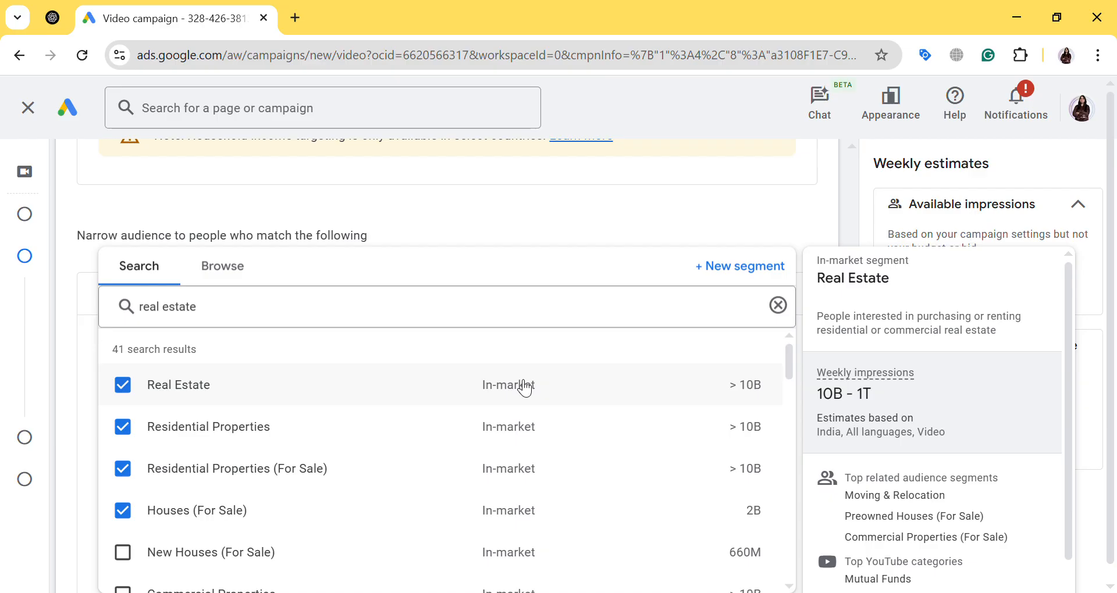
pyautogui.scroll(-3, 285, 403)
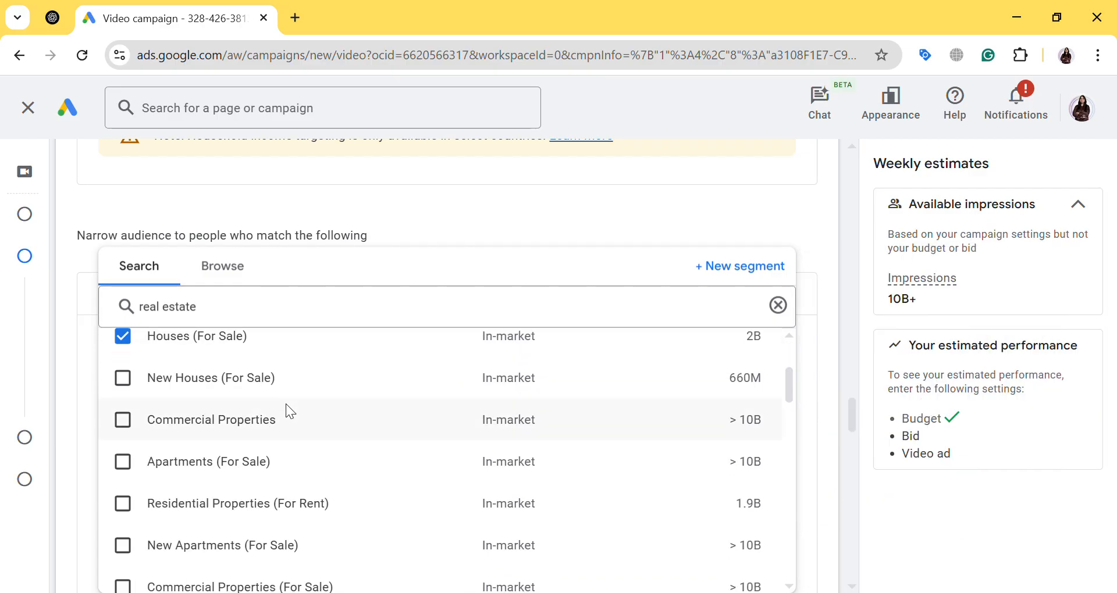
pyautogui.click(123, 378)
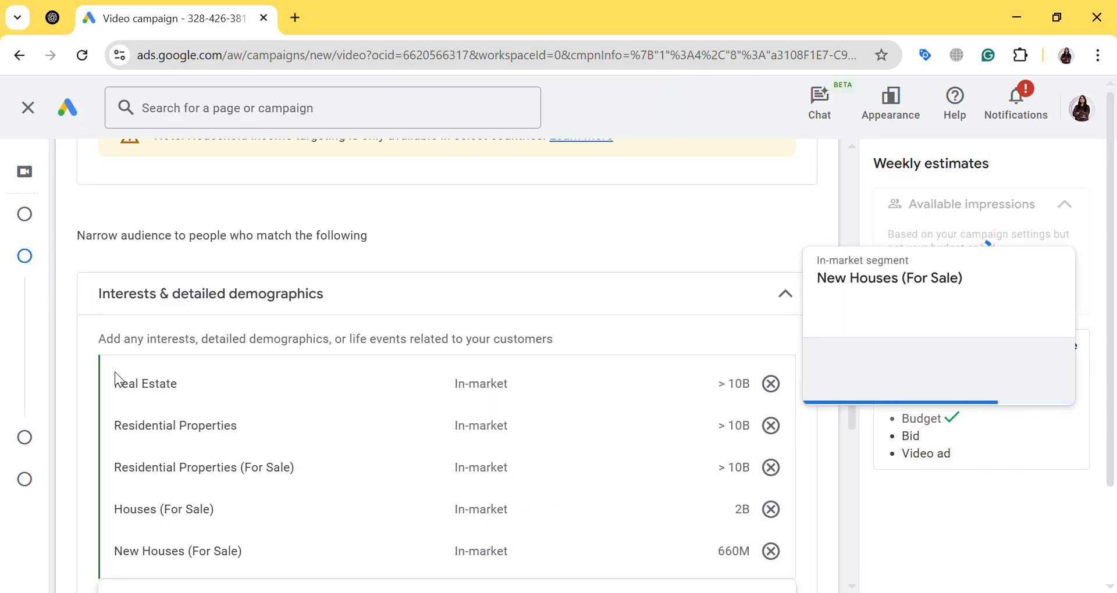
pyautogui.click(124, 417)
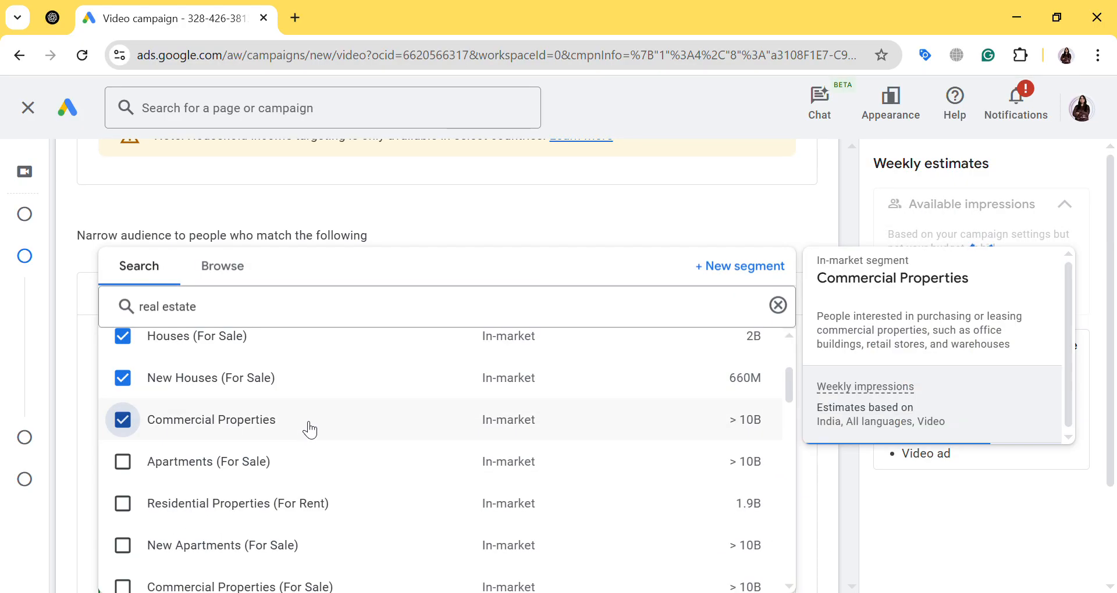
# Examine the remaining real estate search results, including other in-market, detailed demographics and life event segments, and close the list
pyautogui.scroll(-4, 312, 428)
pyautogui.scroll(-10, 349, 416)
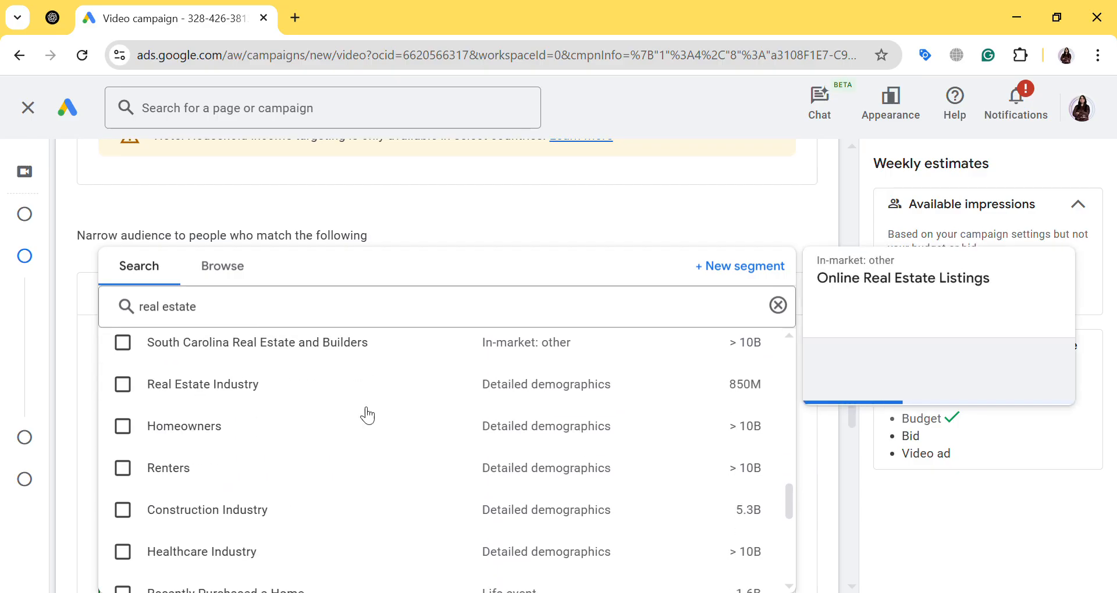
pyautogui.scroll(7, 372, 416)
pyautogui.scroll(-5, 382, 420)
pyautogui.scroll(6, 379, 419)
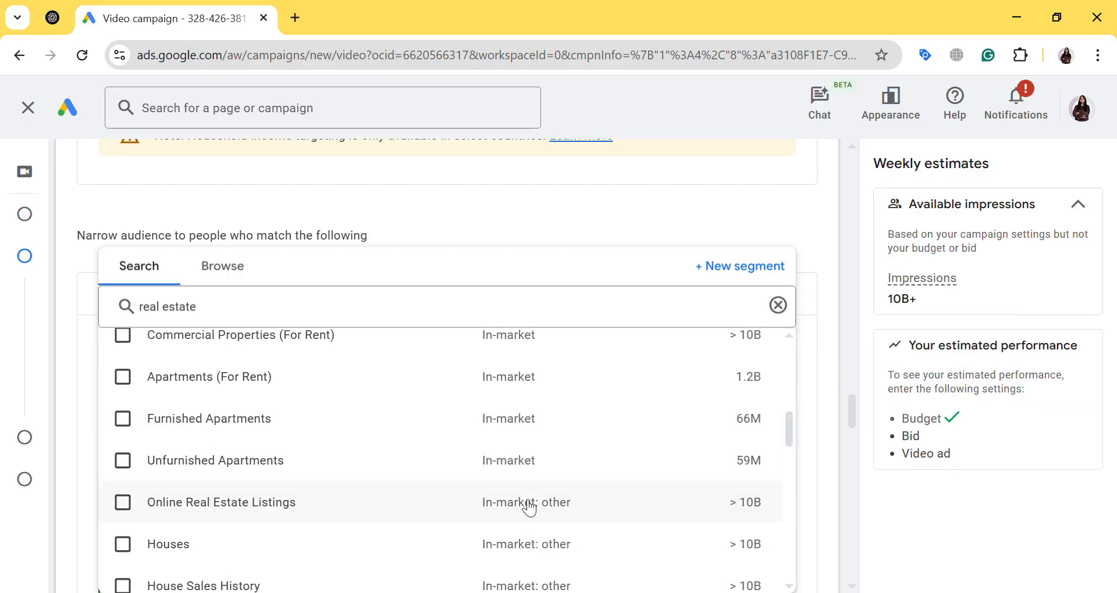
pyautogui.moveTo(529, 507)
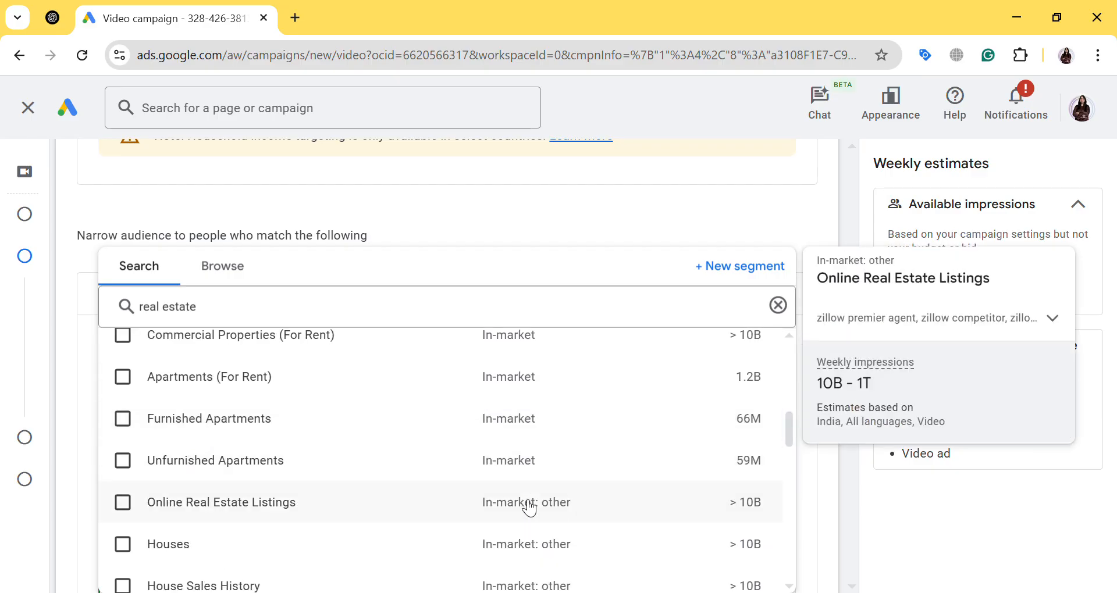
pyautogui.scroll(-8, 530, 508)
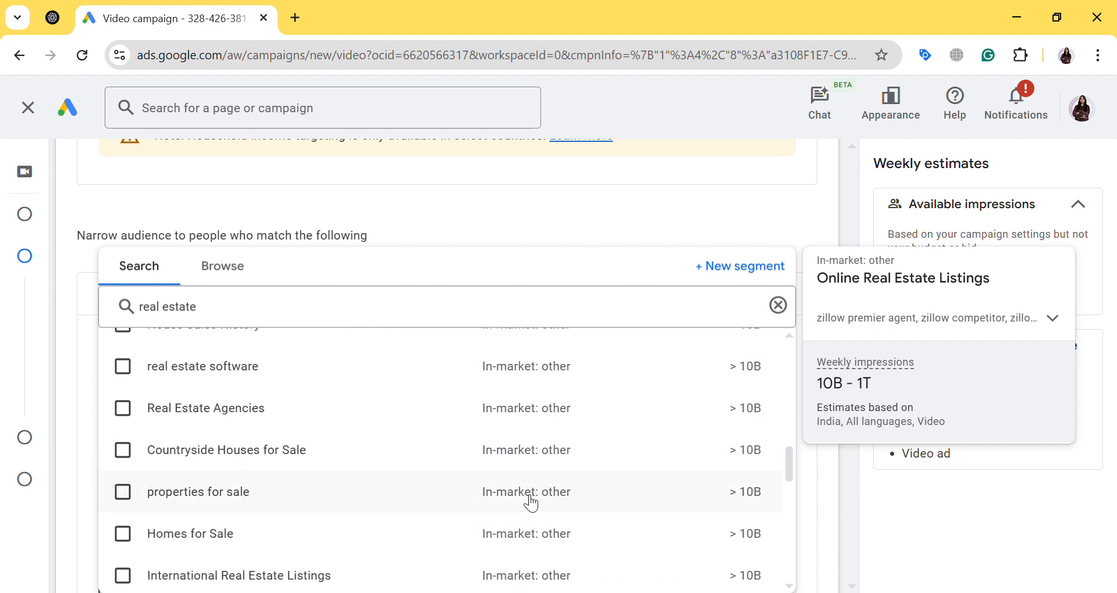
pyautogui.scroll(4, 526, 501)
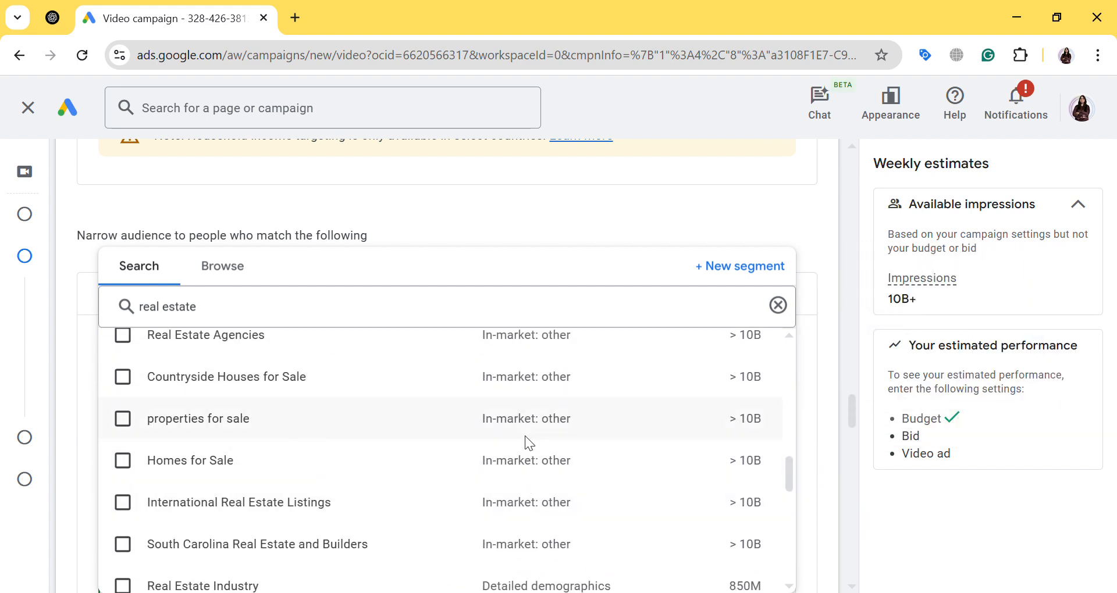
pyautogui.scroll(-3, 526, 444)
pyautogui.moveTo(539, 424)
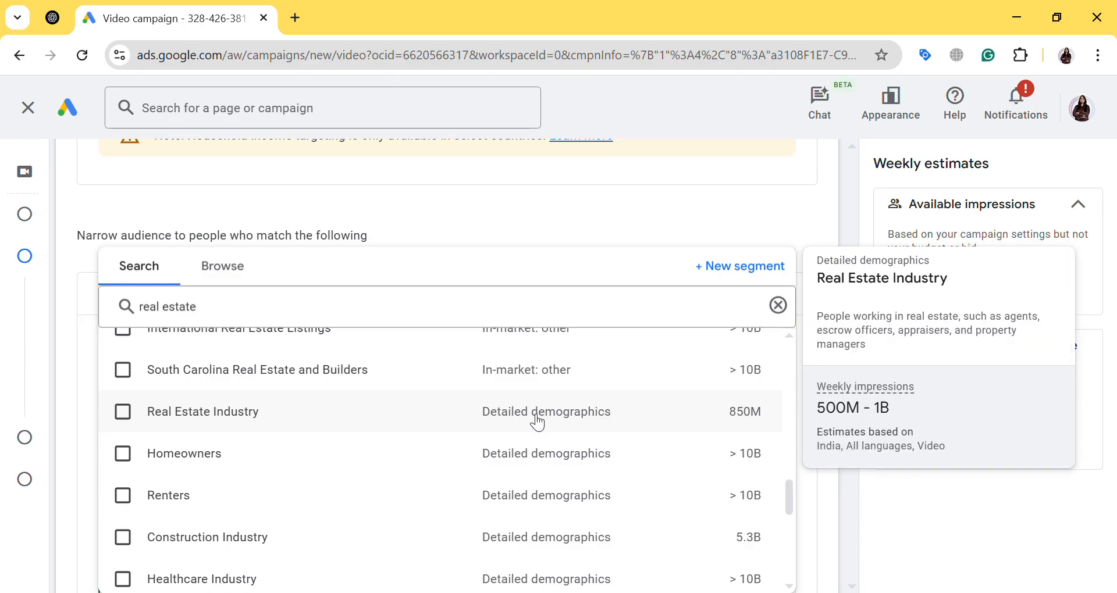
pyautogui.scroll(-3, 536, 424)
pyautogui.scroll(2, 512, 411)
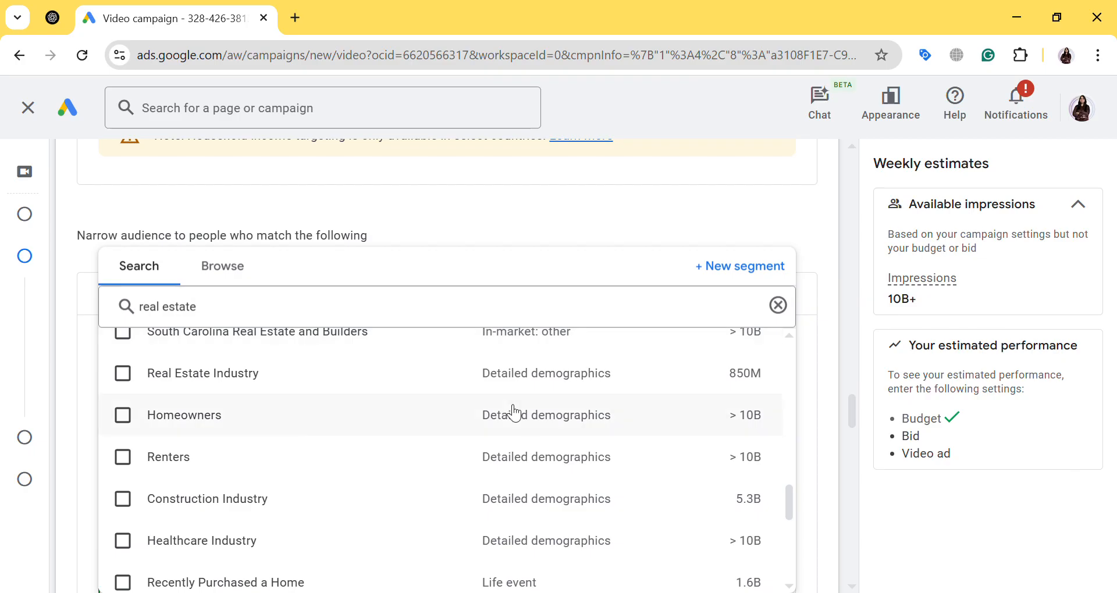
pyautogui.scroll(-3, 512, 412)
pyautogui.scroll(2, 509, 412)
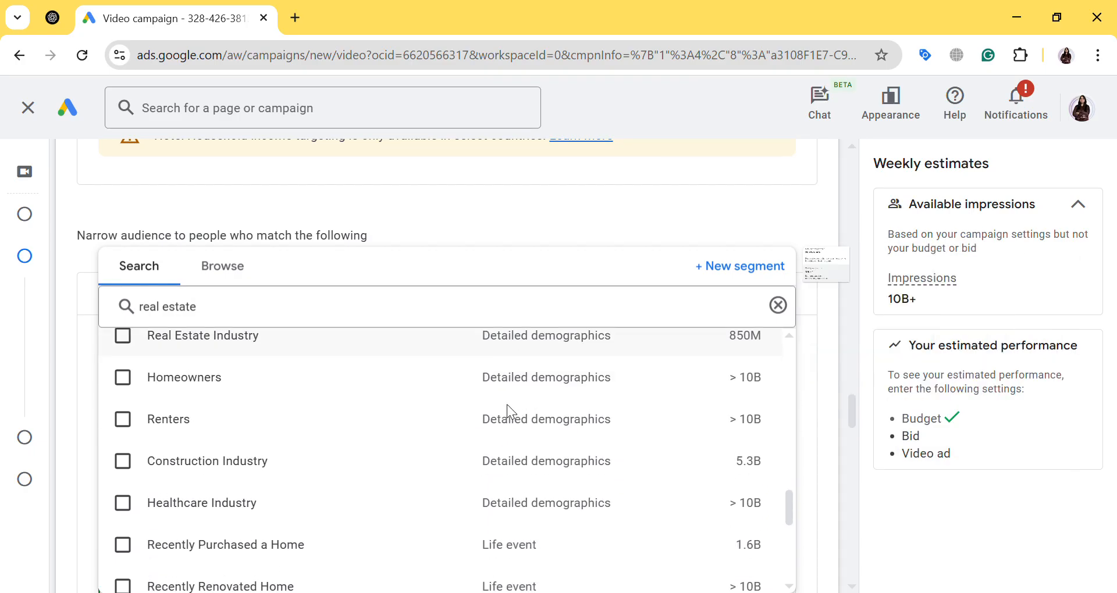
pyautogui.click(480, 215)
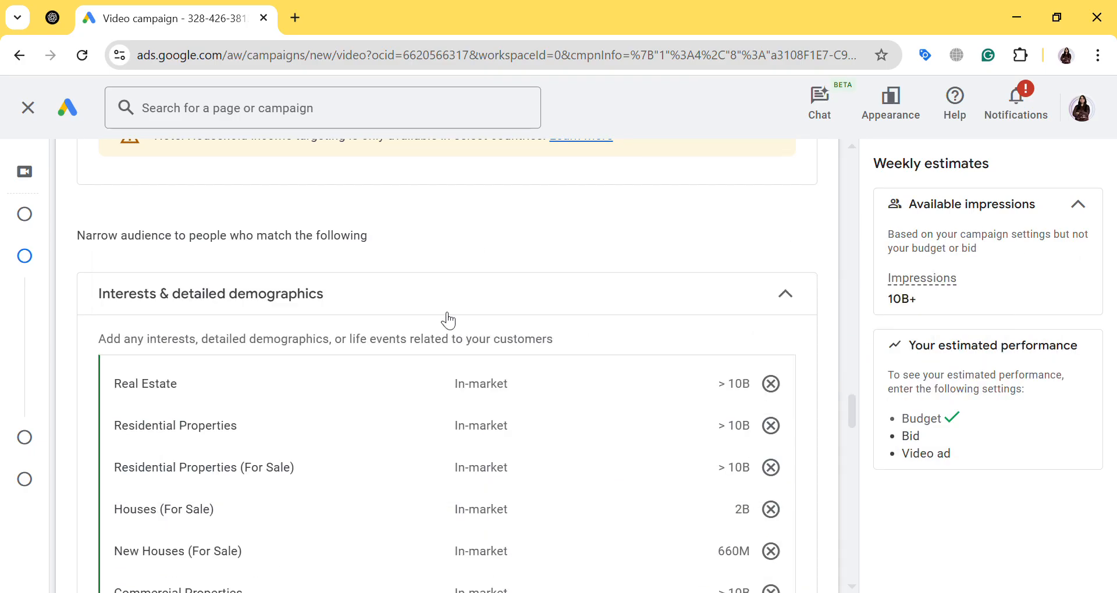
# Enter "buy 3bhk flats in chandigarh" as a content targeting keyword
pyautogui.scroll(-6, 403, 379)
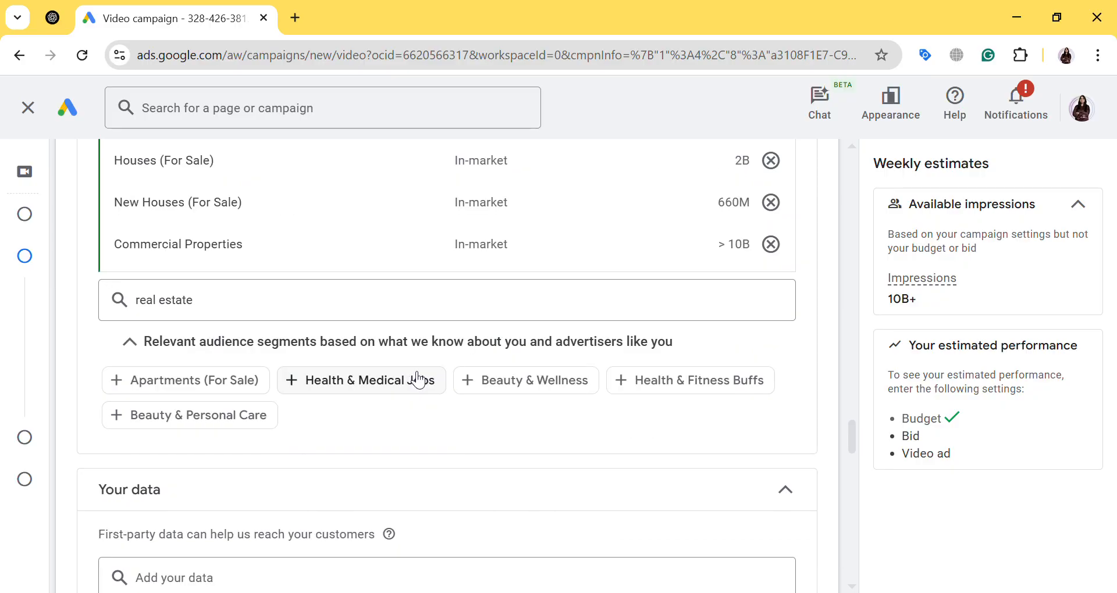
pyautogui.scroll(-3, 418, 380)
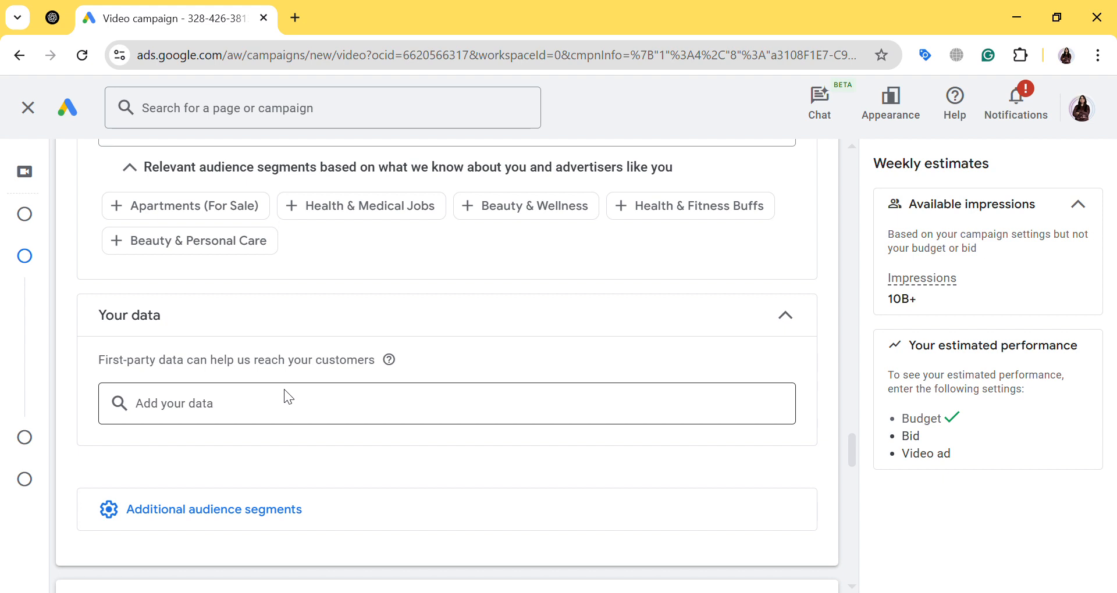
pyautogui.scroll(-7, 285, 394)
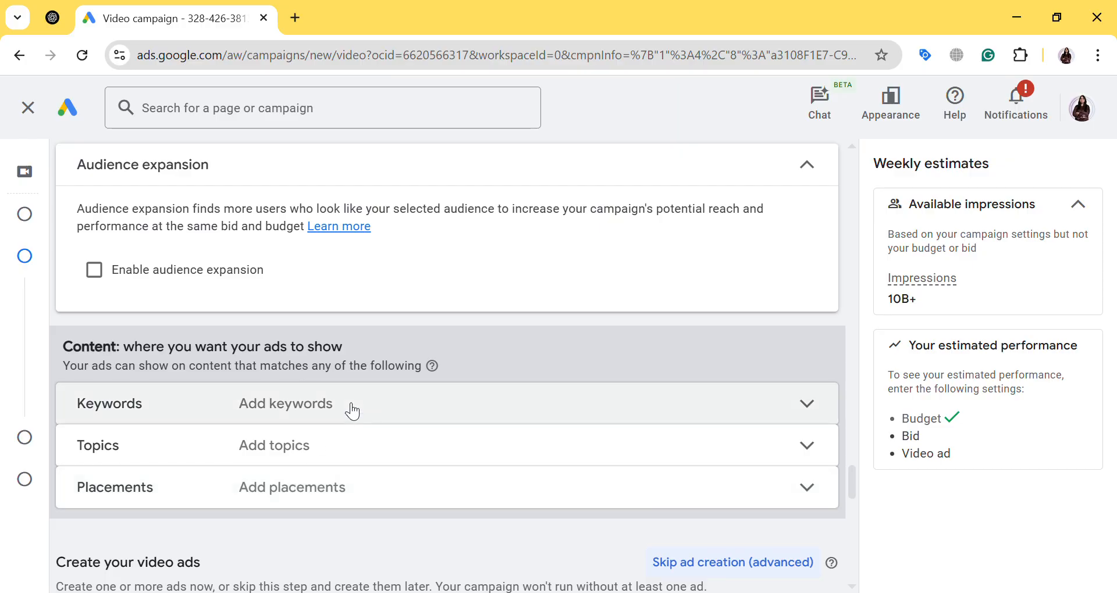
pyautogui.click(352, 412)
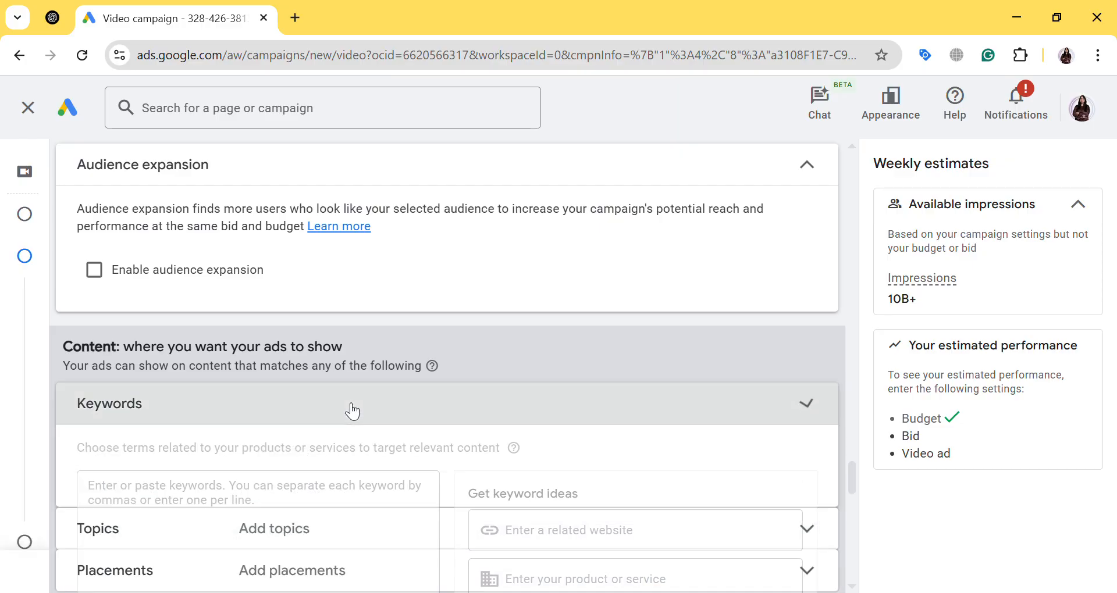
pyautogui.click(275, 503)
pyautogui.write('buy')
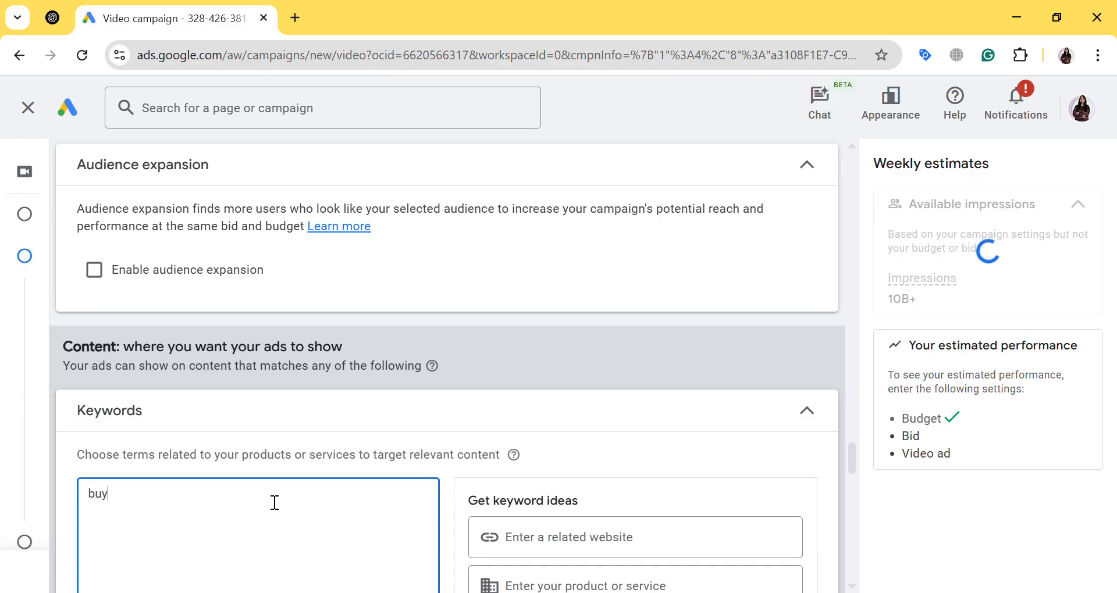
pyautogui.write(' 3bhk flats in chan')
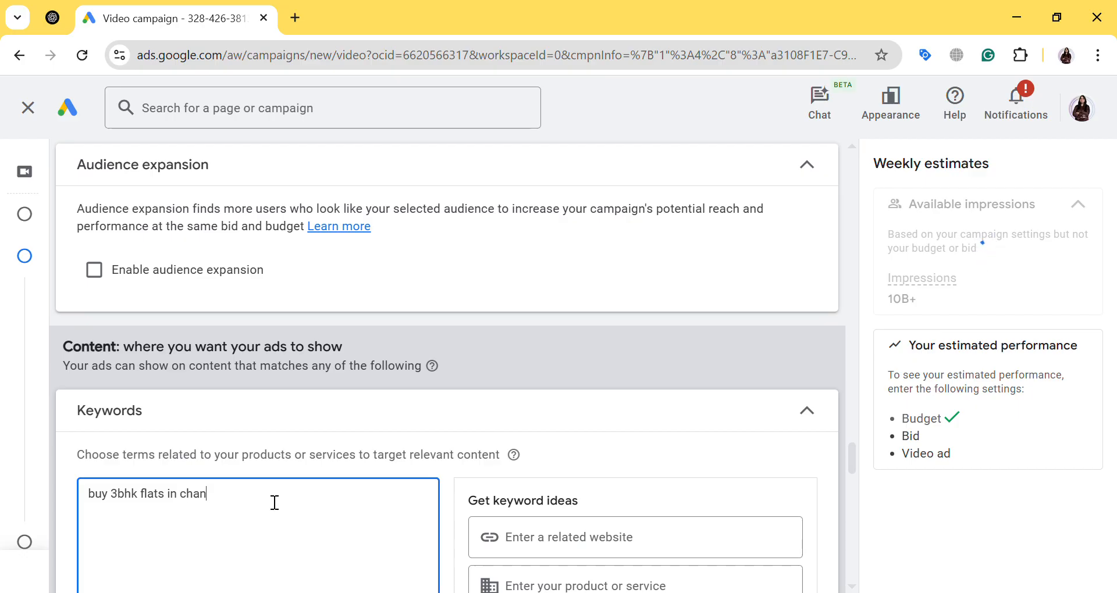
pyautogui.write('digarh')
# Add "buy residential property" as a second keyword on its own line
pyautogui.scroll(-3, 332, 374)
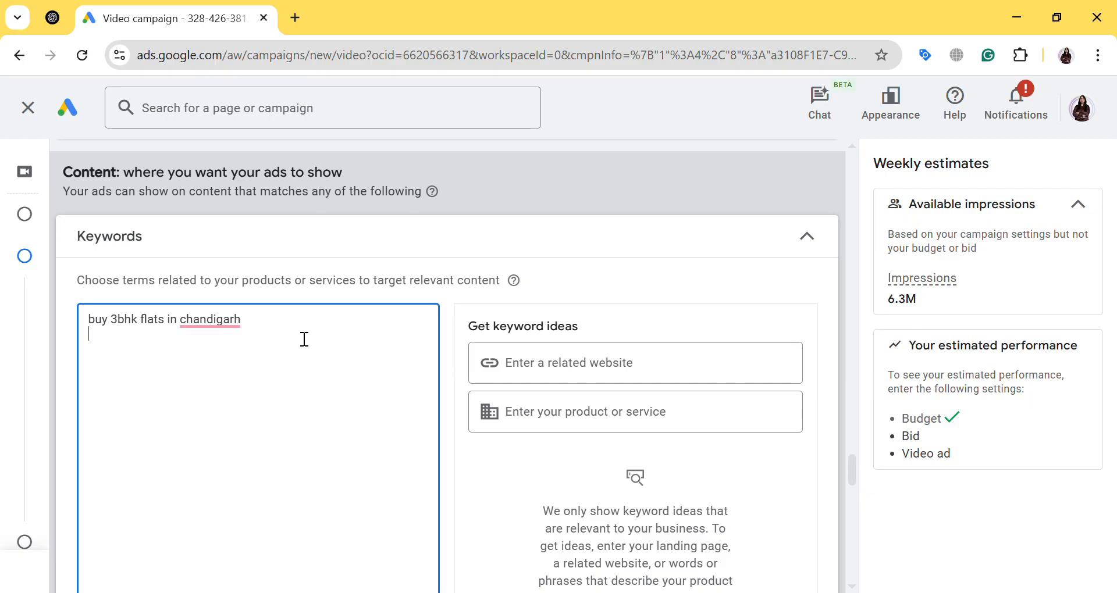
pyautogui.write('b')
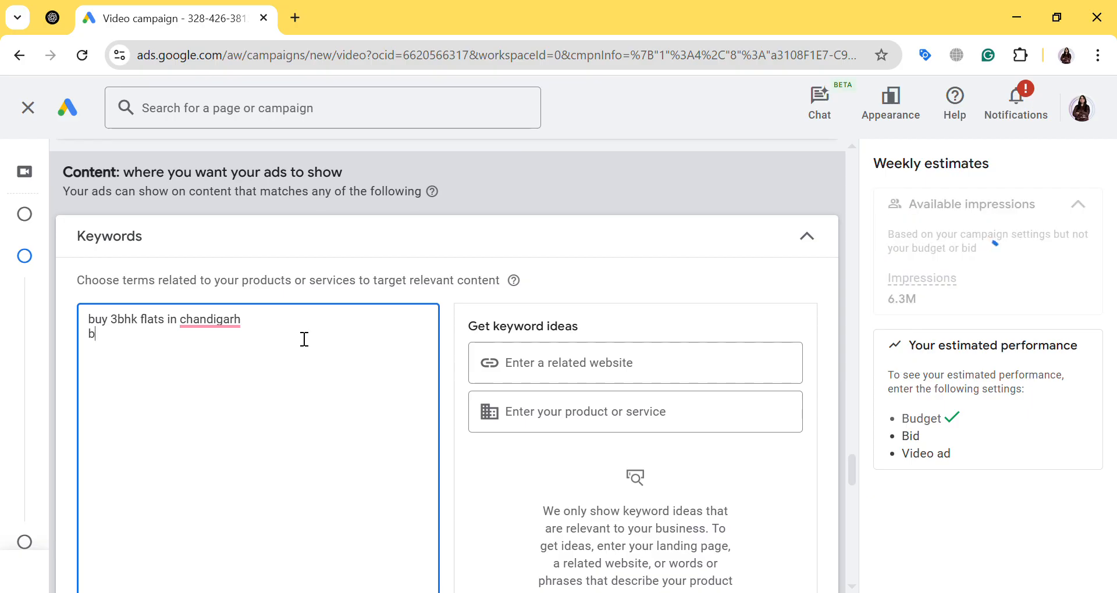
pyautogui.write('iu==')
pyautogui.press('BackSpace')
pyautogui.press('BackSpace')
pyautogui.press('BackSpace')
pyautogui.press('BackSpace')
pyautogui.write('uy residential ')
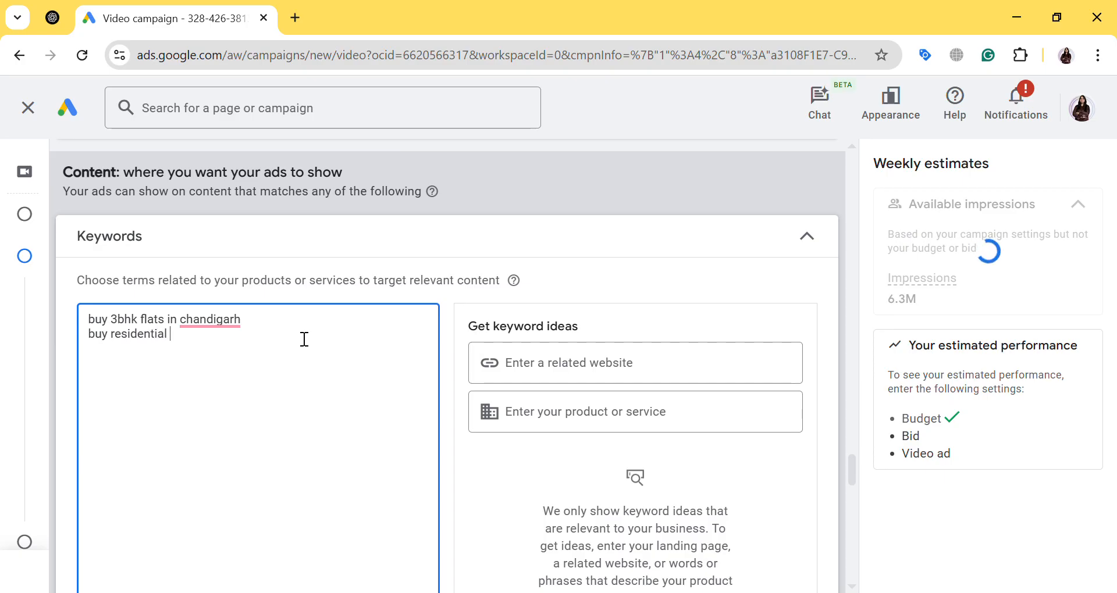
pyautogui.write('property')
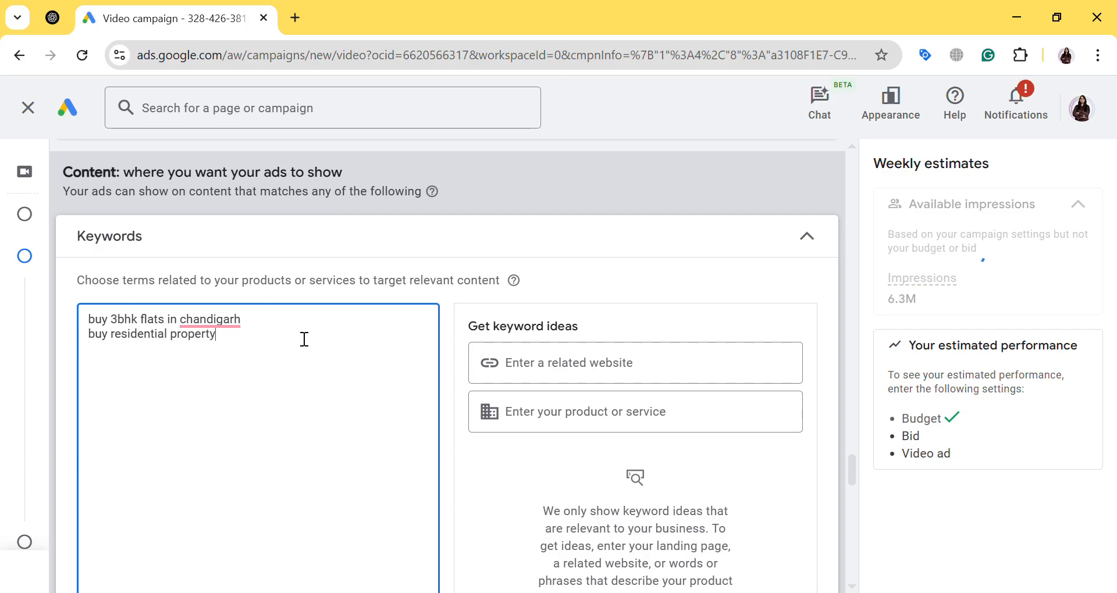
# Get keyword ideas for the product or service "buy flats in chandigarh"
pyautogui.click(531, 422)
pyautogui.write('buy ')
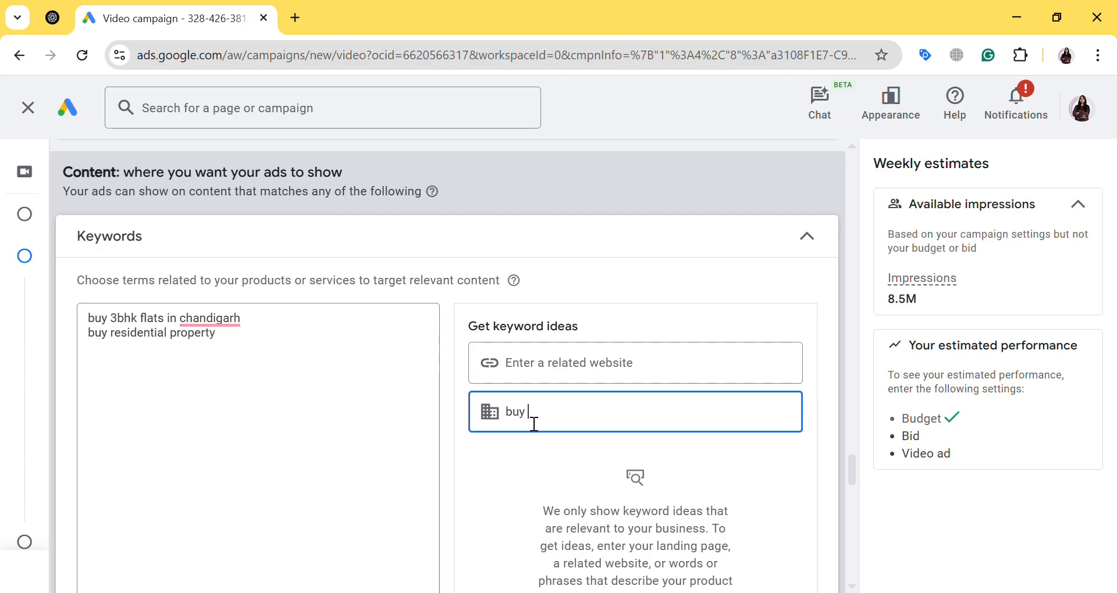
pyautogui.write('fla')
pyautogui.write('ts in chandigarh')
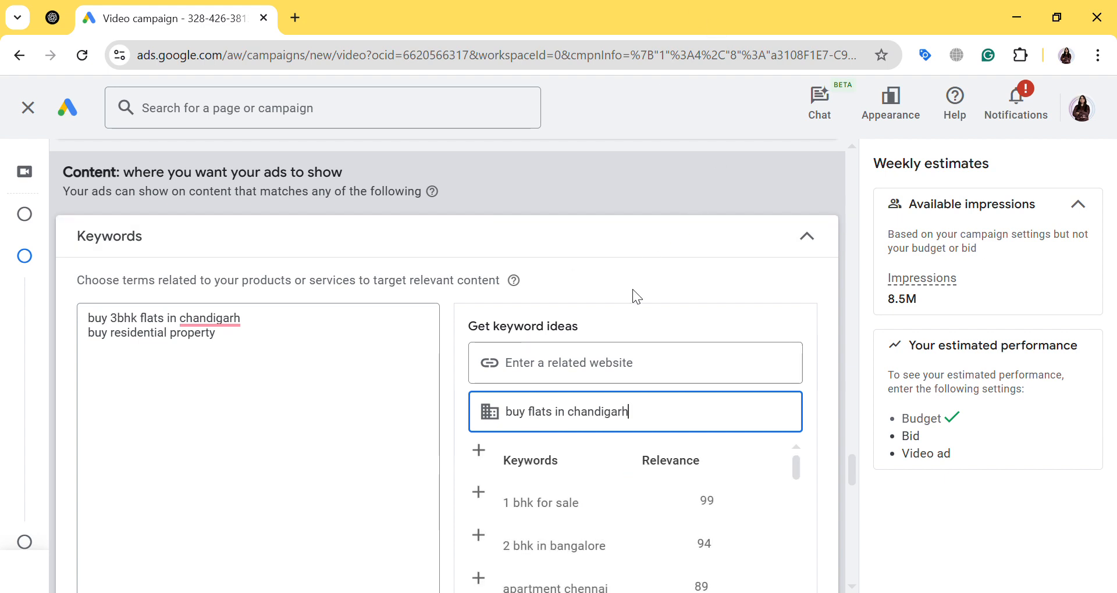
# Add the suggested keywords "property in chandigarh" and "2bhk for sale" to the keyword list
pyautogui.scroll(-3, 633, 314)
pyautogui.scroll(-3, 599, 344)
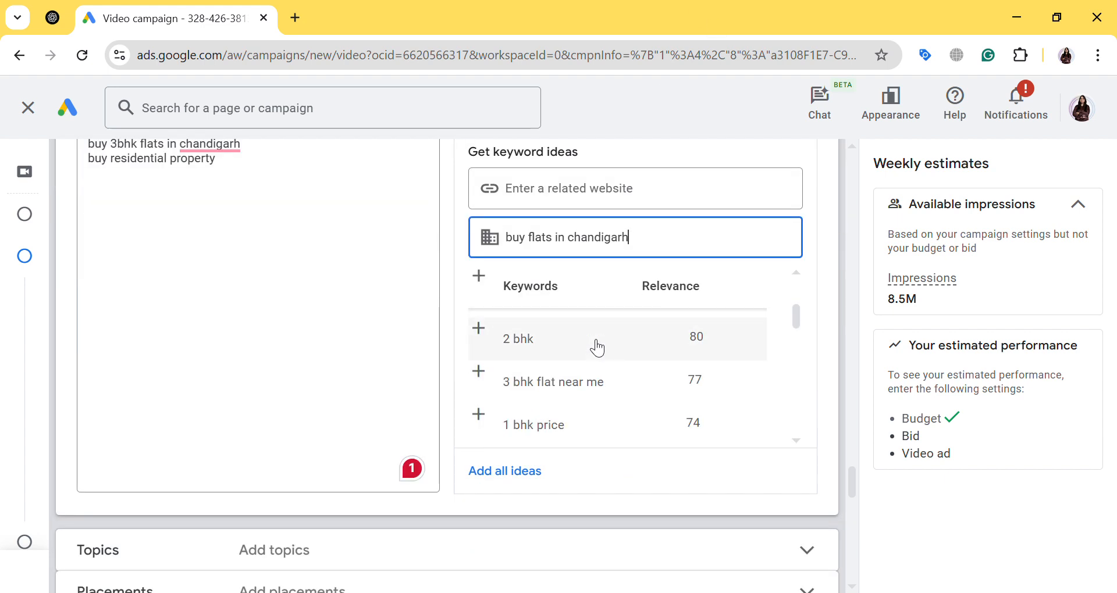
pyautogui.scroll(-8, 598, 348)
pyautogui.scroll(1, 600, 349)
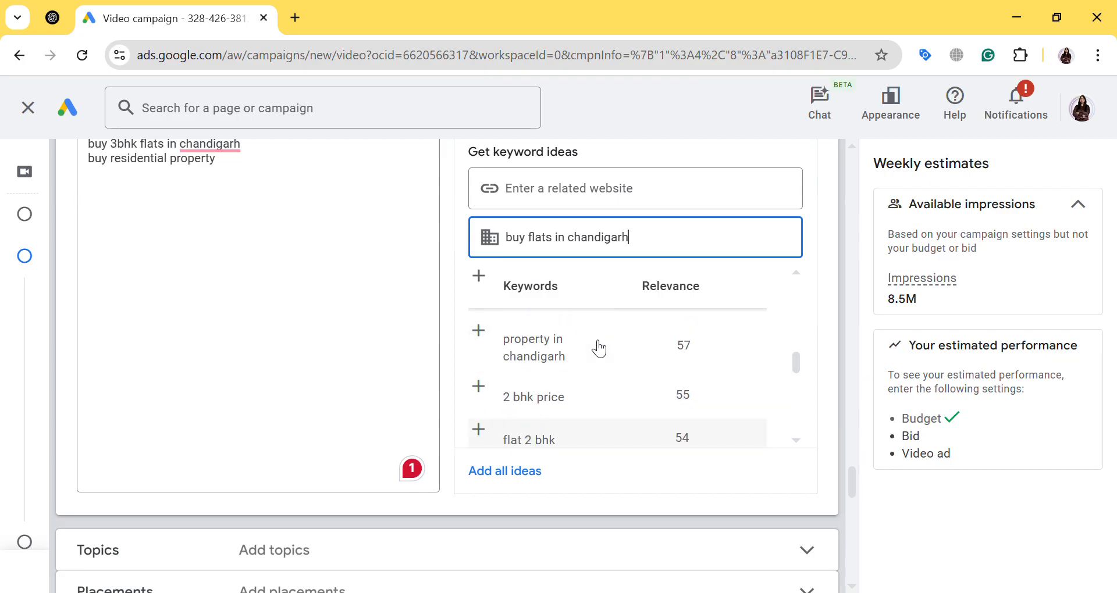
pyautogui.click(566, 350)
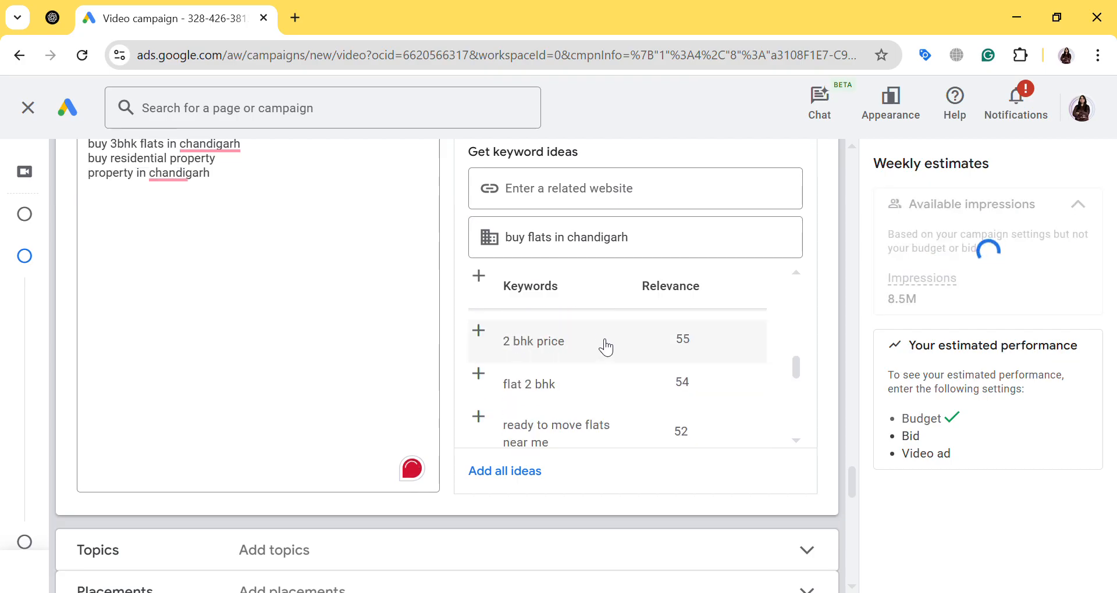
pyautogui.scroll(-5, 603, 365)
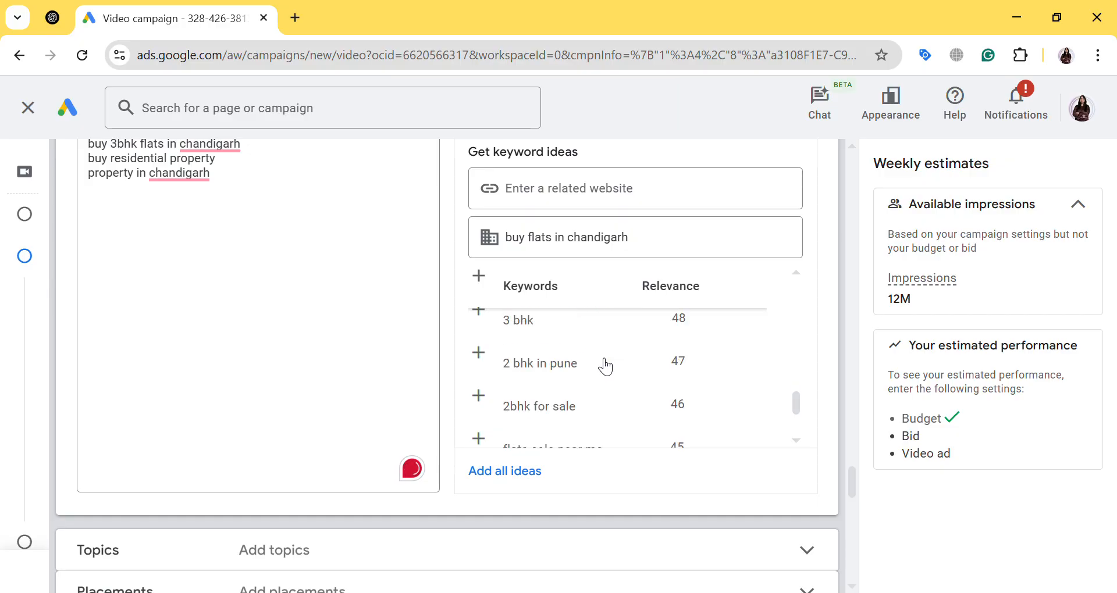
pyautogui.scroll(-2, 602, 364)
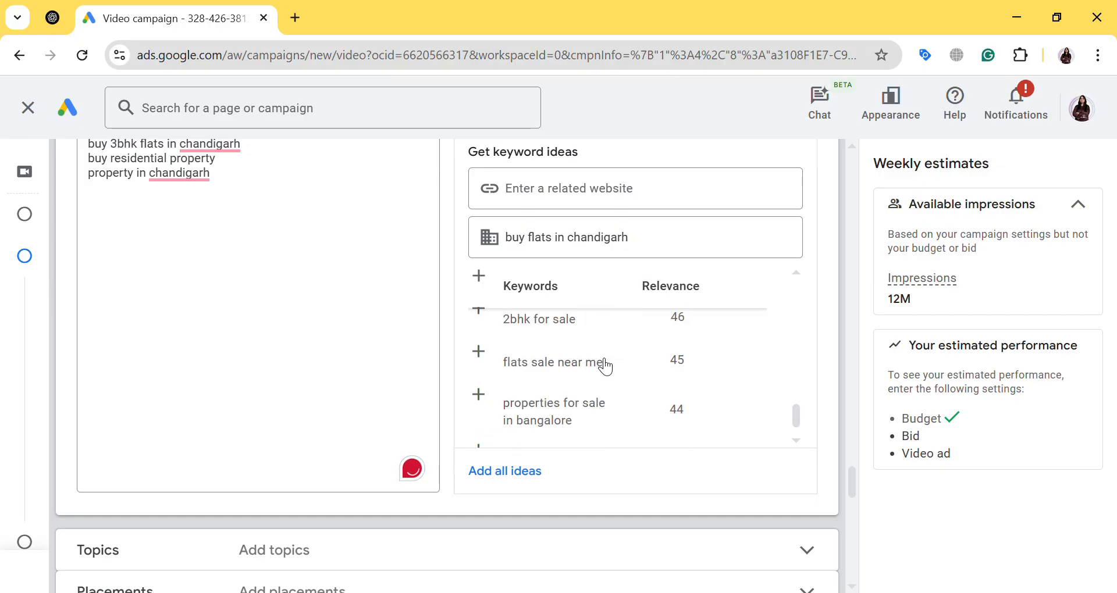
pyautogui.click(564, 327)
pyautogui.click(177, 277)
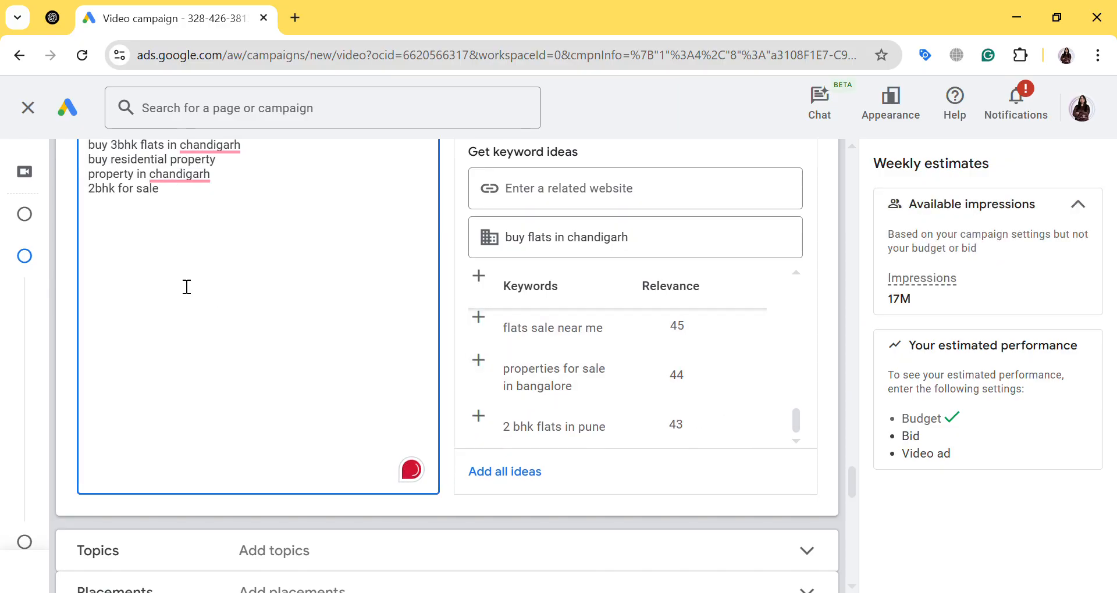
# Expand the Topics and Placements content targeting settings to view their options
pyautogui.scroll(3, 185, 287)
pyautogui.scroll(-3, 250, 297)
pyautogui.scroll(-2, 359, 301)
pyautogui.click(314, 484)
pyautogui.scroll(-3, 369, 424)
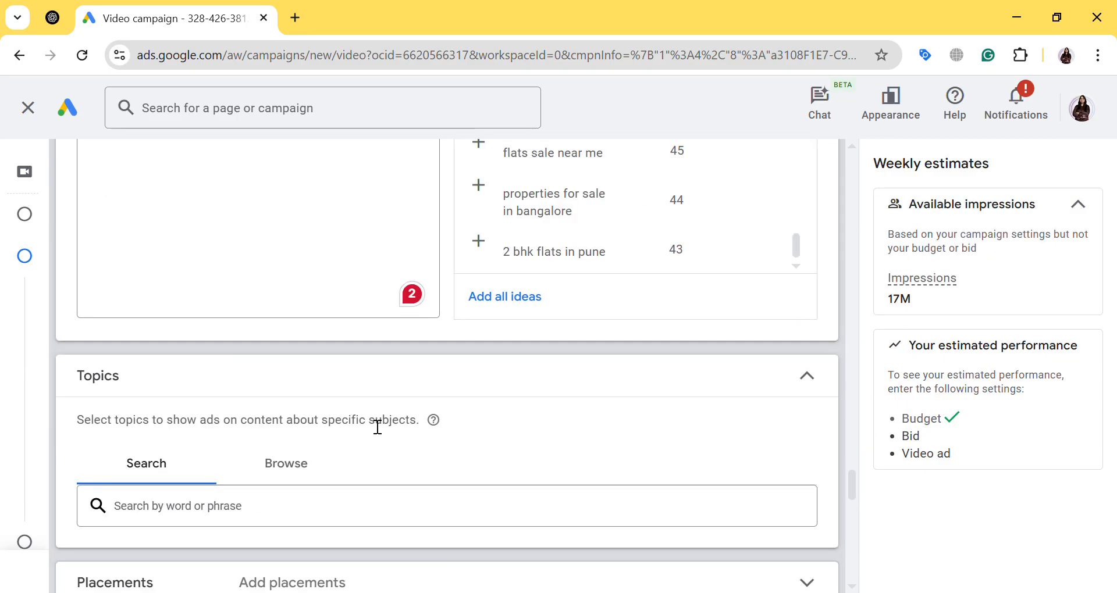
pyautogui.scroll(-3, 378, 428)
pyautogui.click(351, 420)
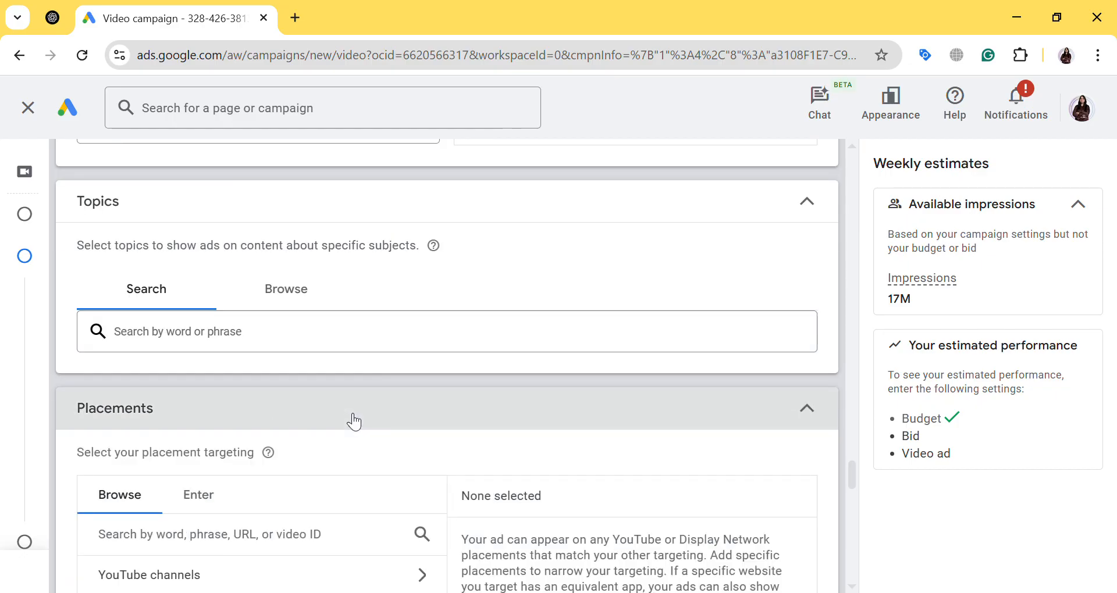
# Exclude Video partners on the Google Display Network from the campaign's networks
pyautogui.scroll(-3, 354, 422)
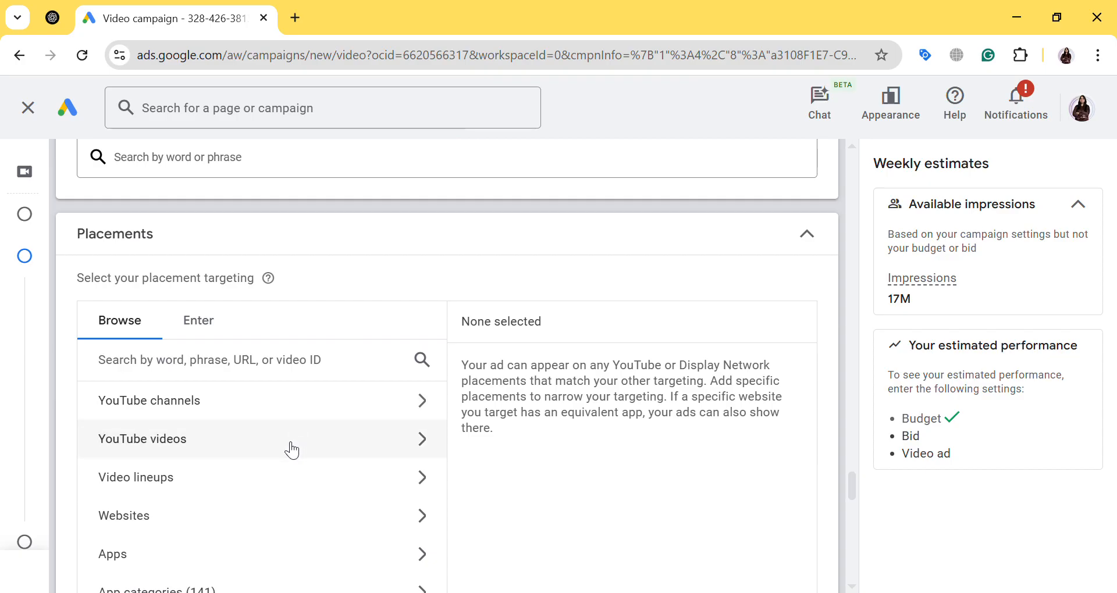
pyautogui.scroll(-2, 196, 517)
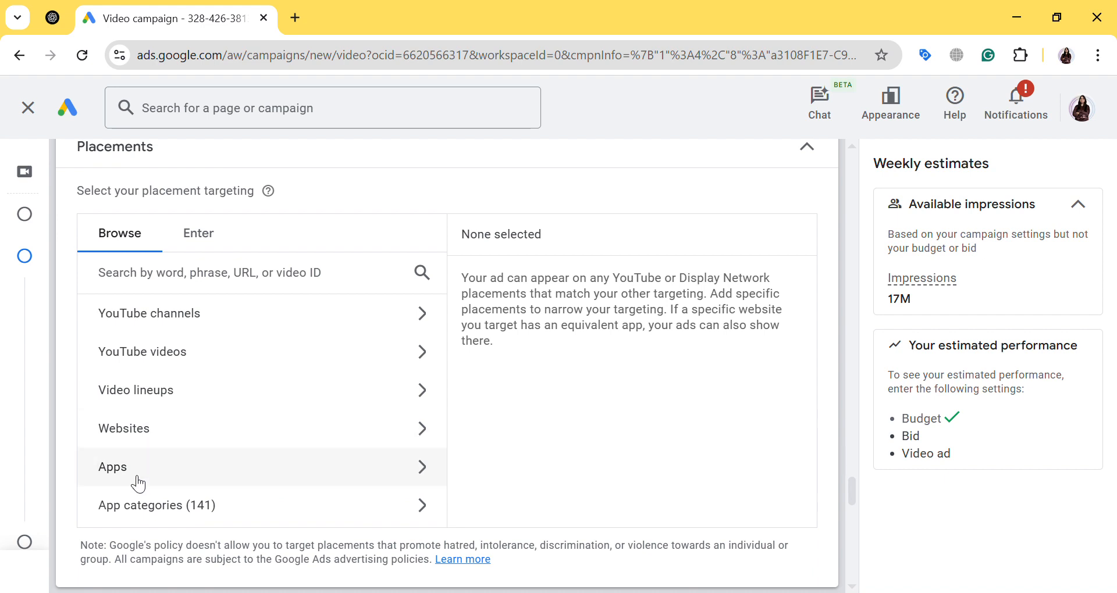
pyautogui.scroll(8, 436, 389)
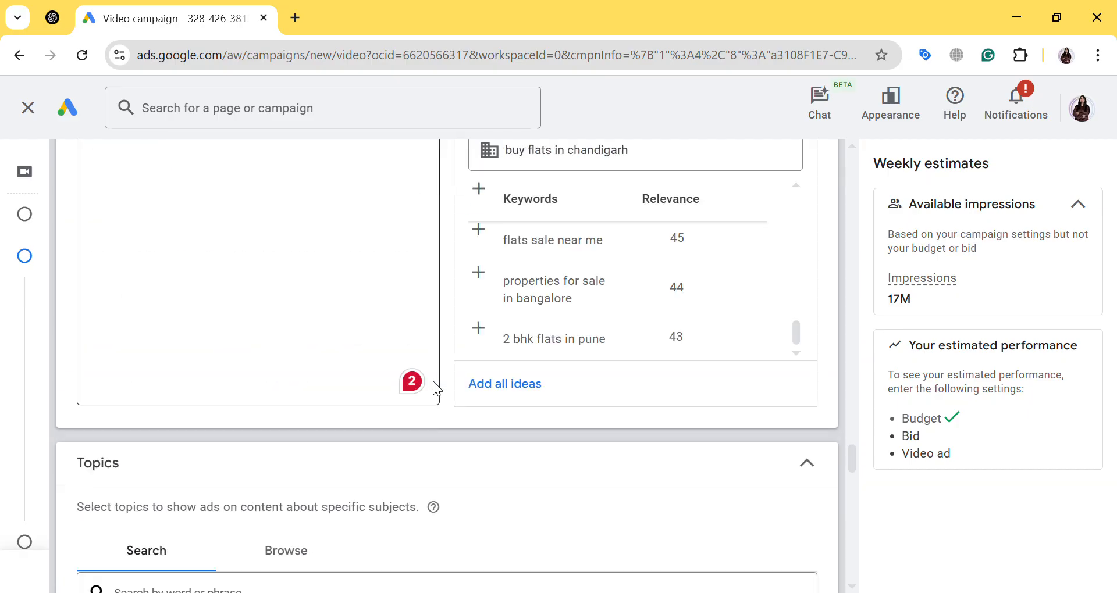
pyautogui.scroll(20, 433, 382)
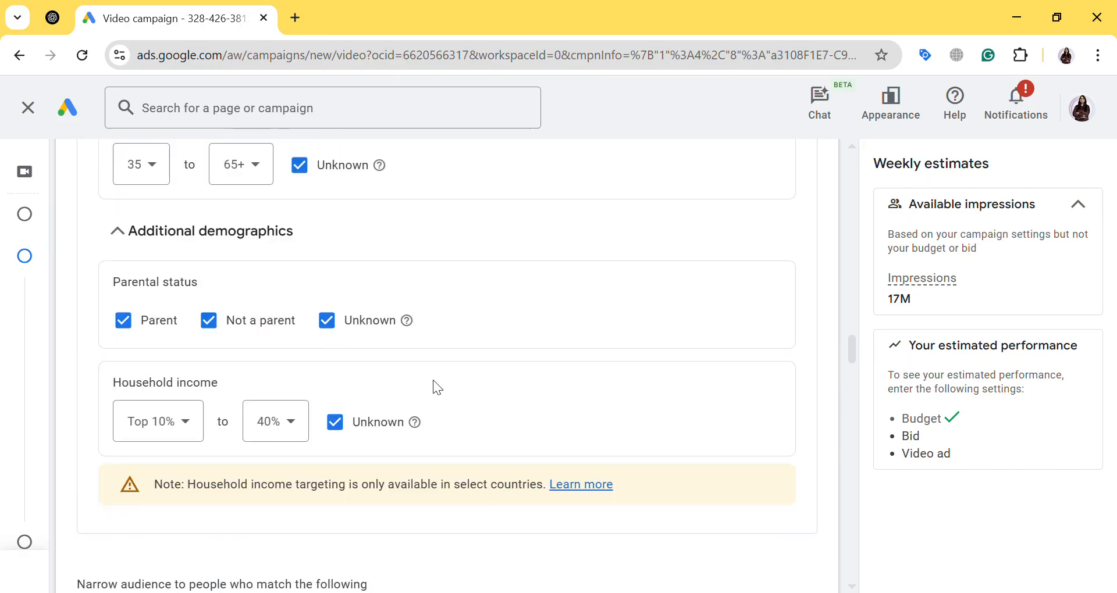
pyautogui.scroll(20, 433, 387)
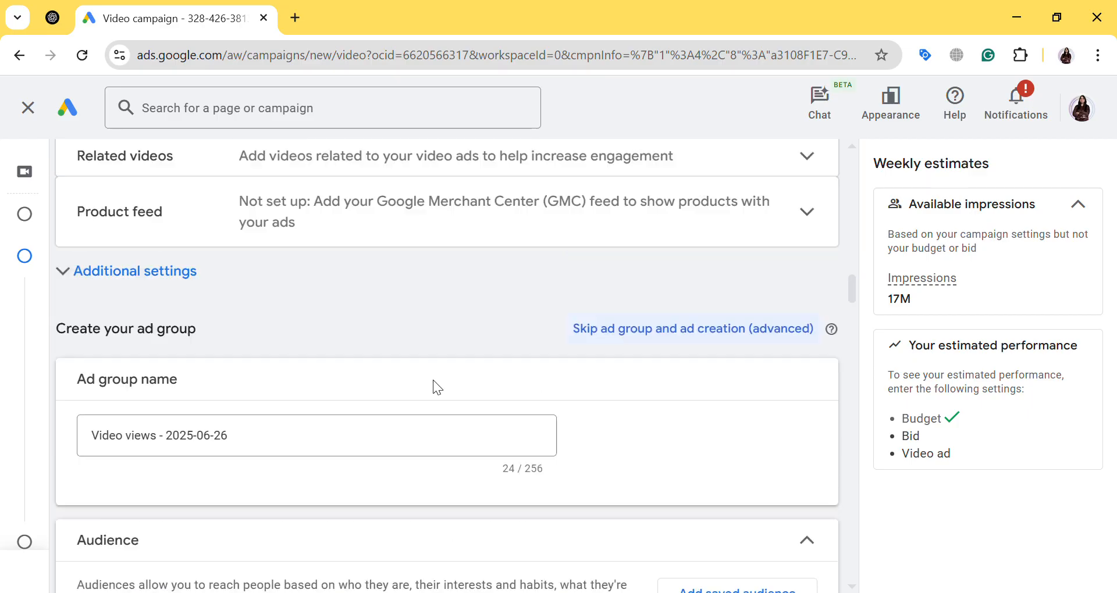
pyautogui.scroll(15, 432, 379)
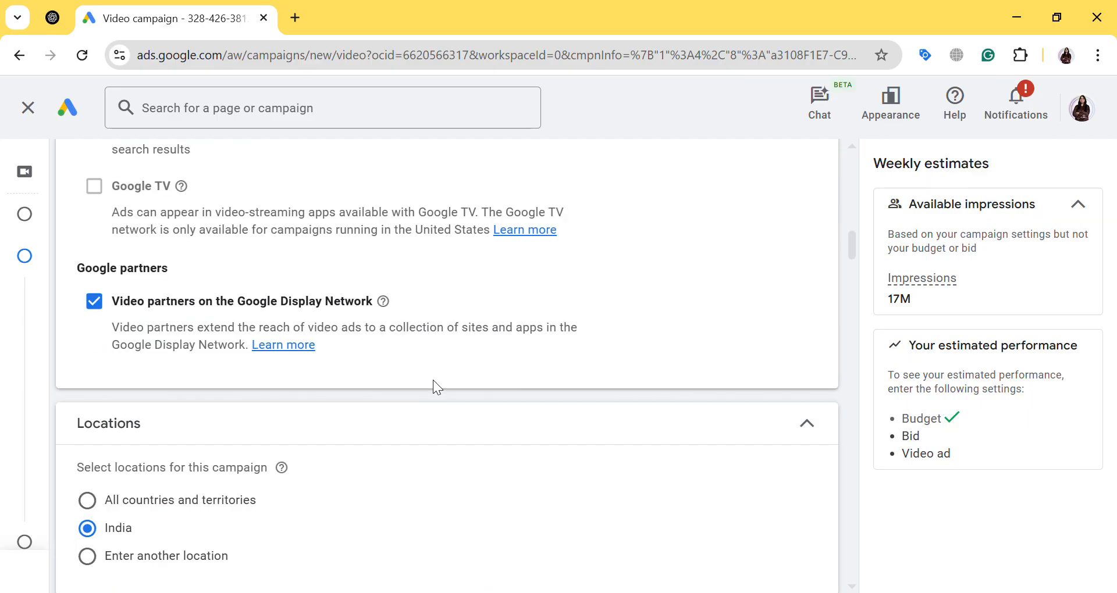
pyautogui.scroll(1, 437, 387)
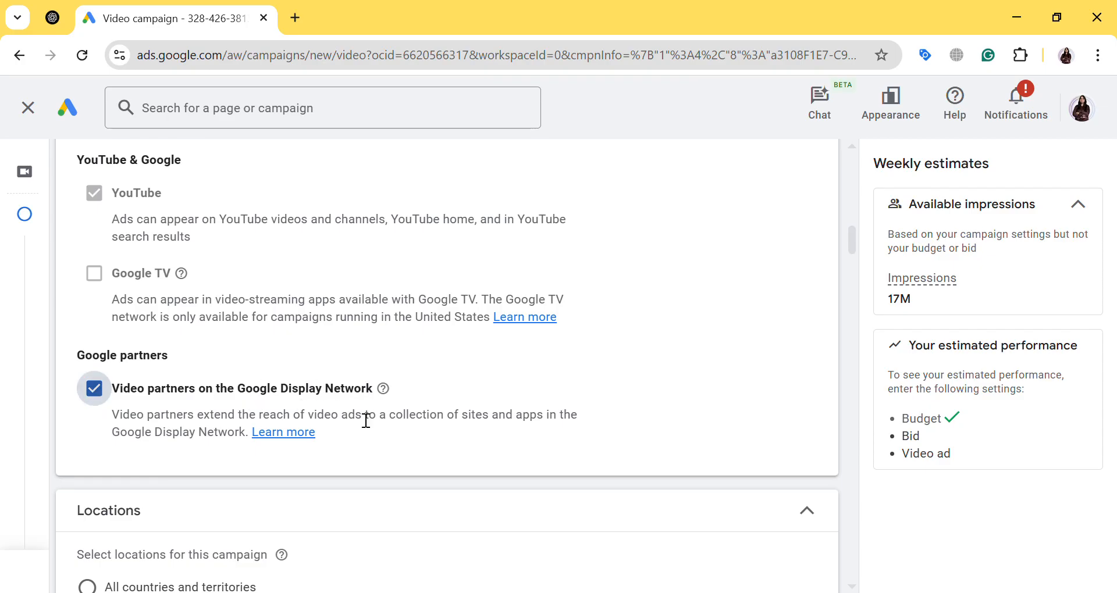
# Examine the selected real estate audience segments, the content keywords and the placement types available for targeting
pyautogui.scroll(-20, 460, 417)
pyautogui.scroll(-18, 460, 417)
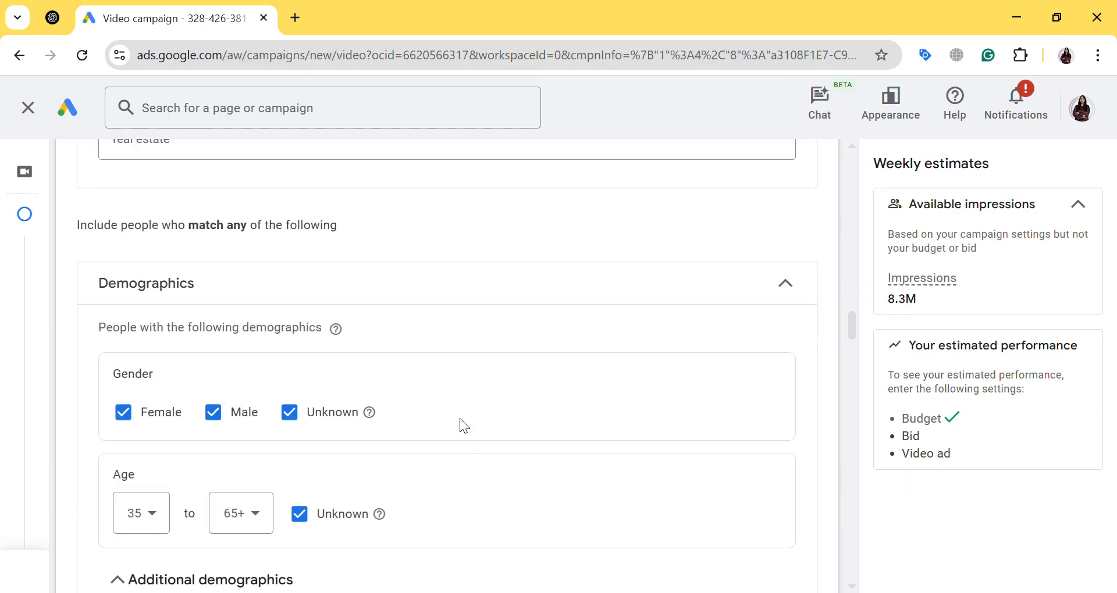
pyautogui.scroll(-5, 468, 428)
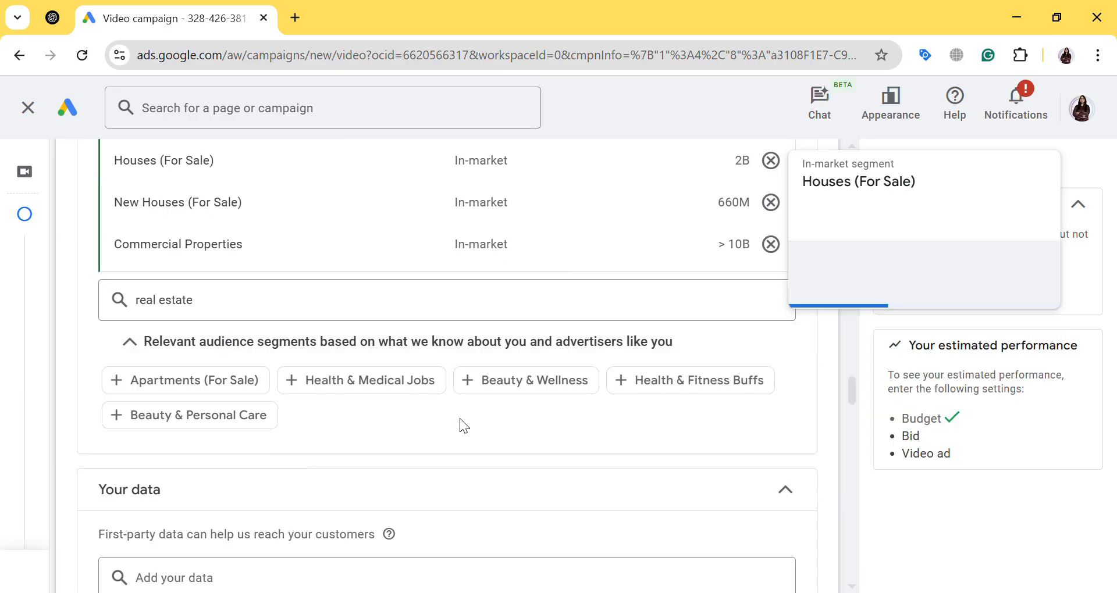
pyautogui.scroll(4, 467, 428)
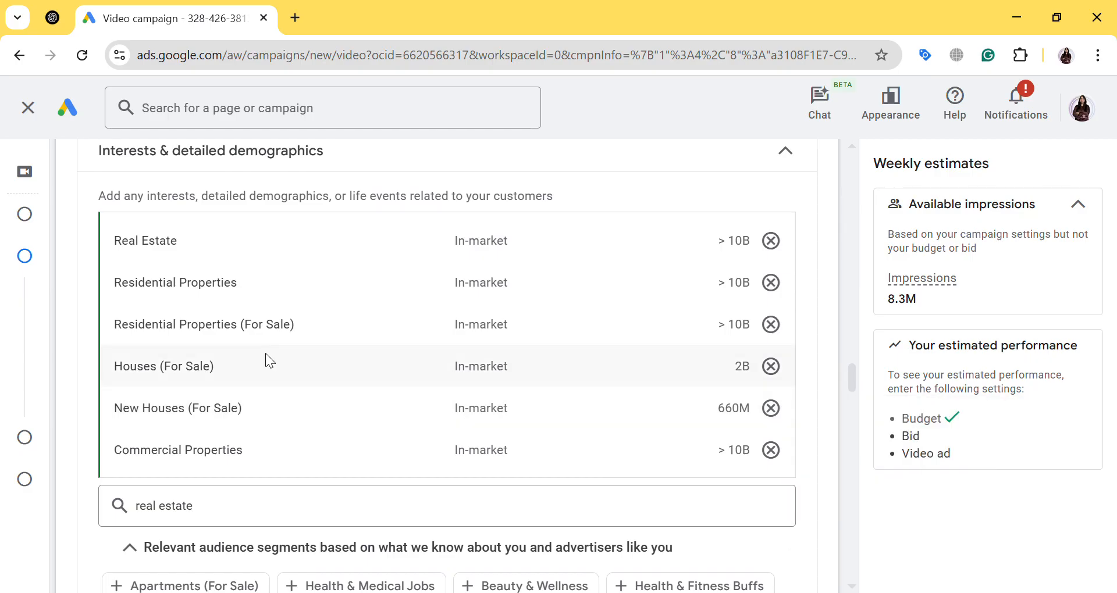
pyautogui.scroll(-1, 267, 360)
pyautogui.scroll(-7, 271, 361)
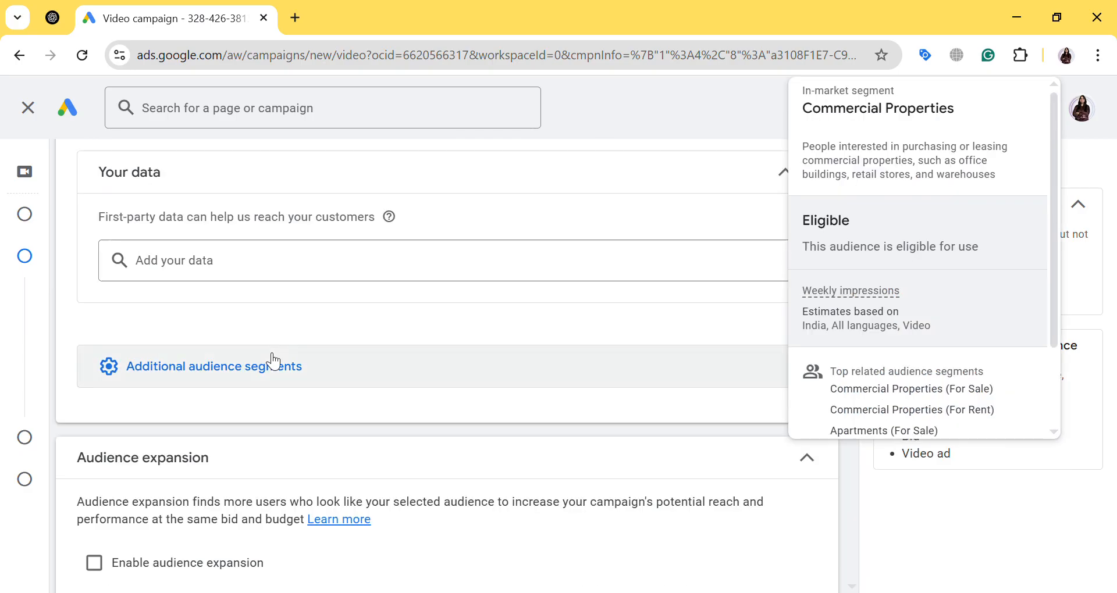
pyautogui.scroll(3, 273, 362)
pyautogui.scroll(-15, 271, 361)
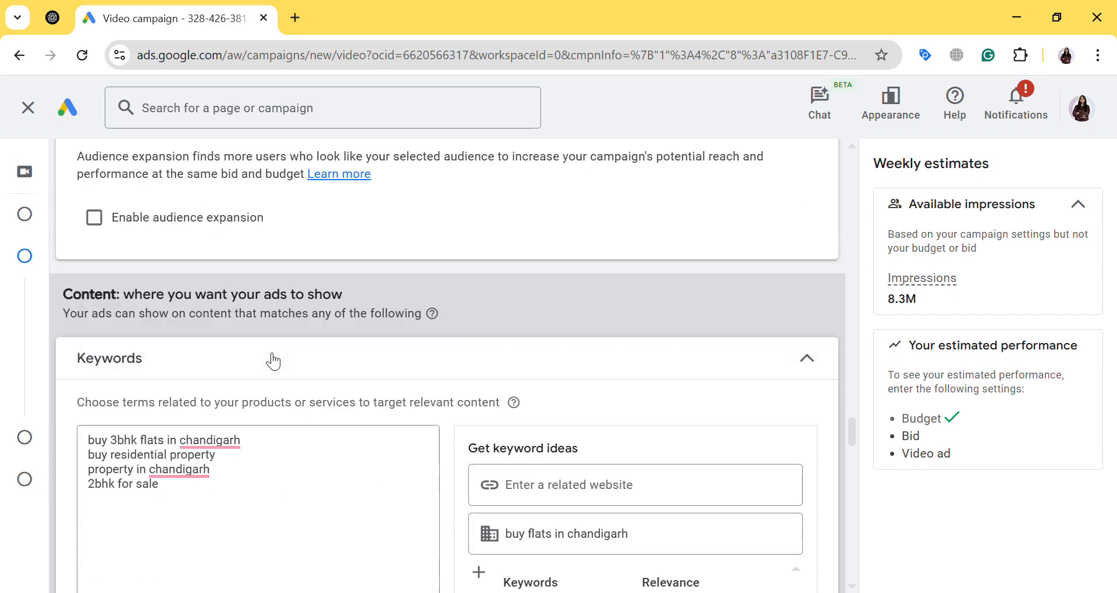
pyautogui.scroll(-7, 267, 358)
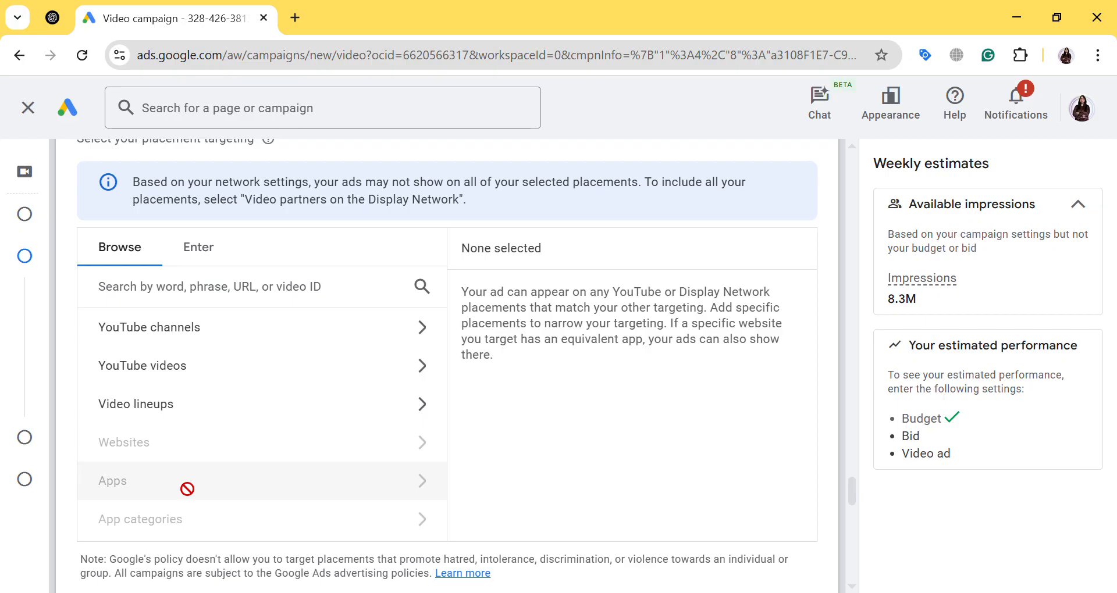
pyautogui.scroll(-2, 190, 489)
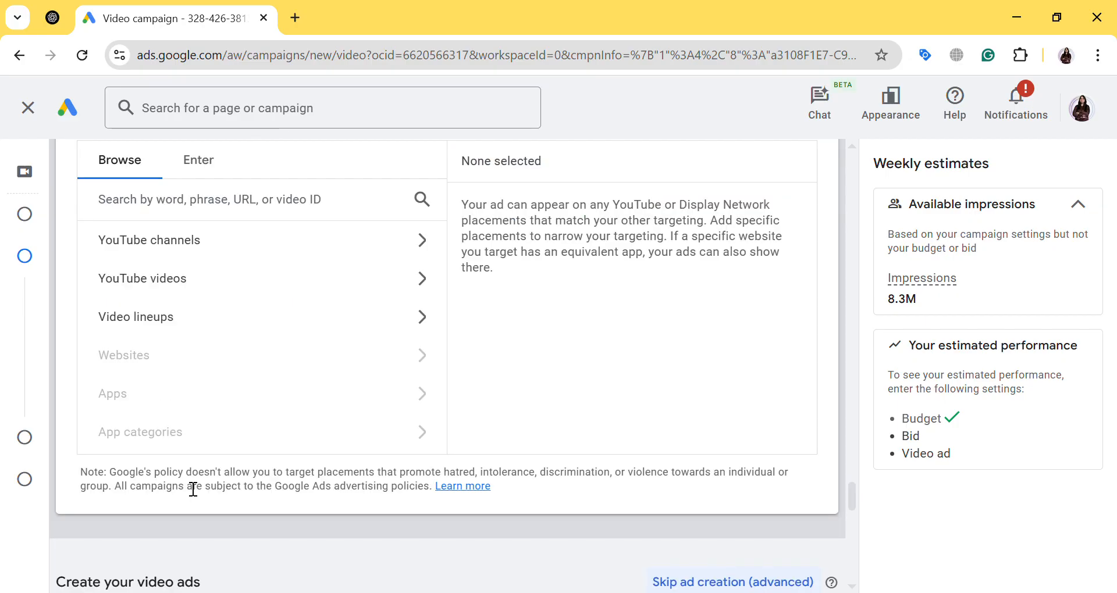
# Go to the video ad creation section and activate the search field for the YouTube video
pyautogui.scroll(-3, 193, 489)
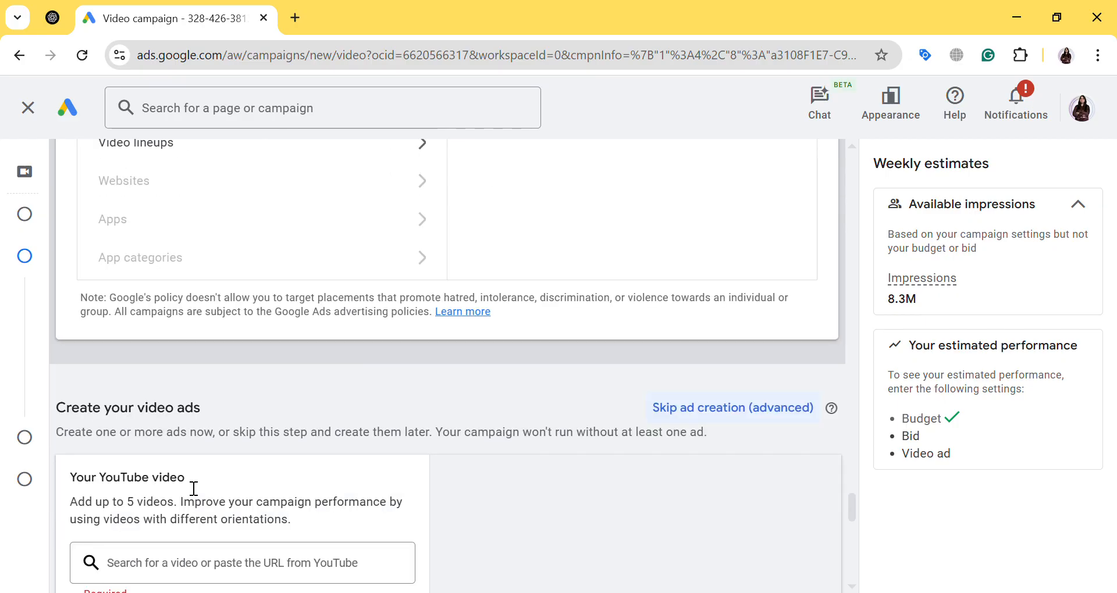
pyautogui.scroll(-3, 193, 489)
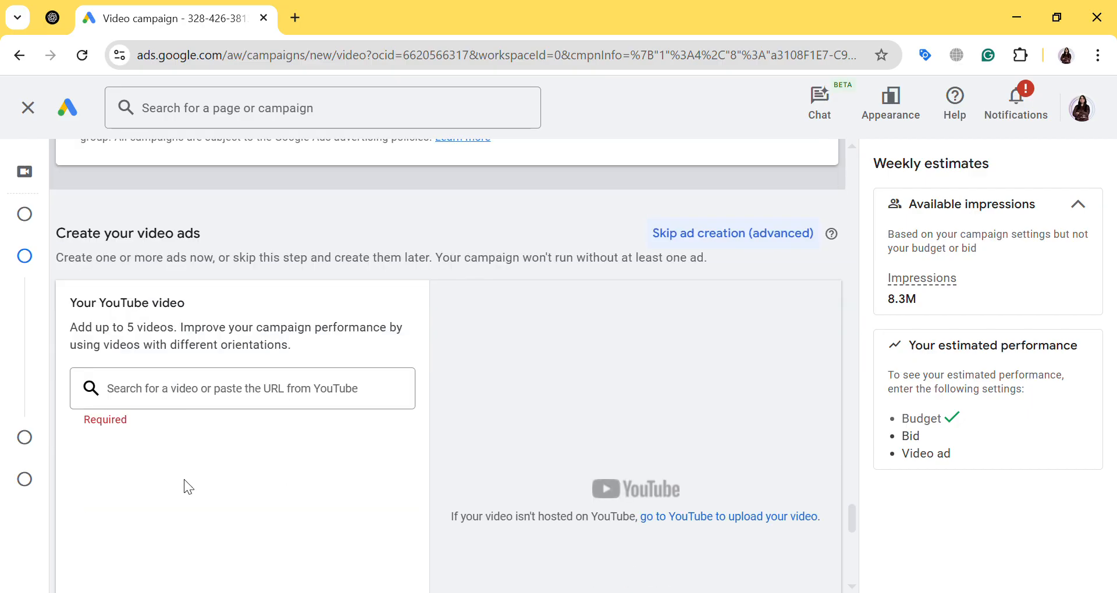
pyautogui.moveTo(96, 328); pyautogui.dragTo(162, 350)
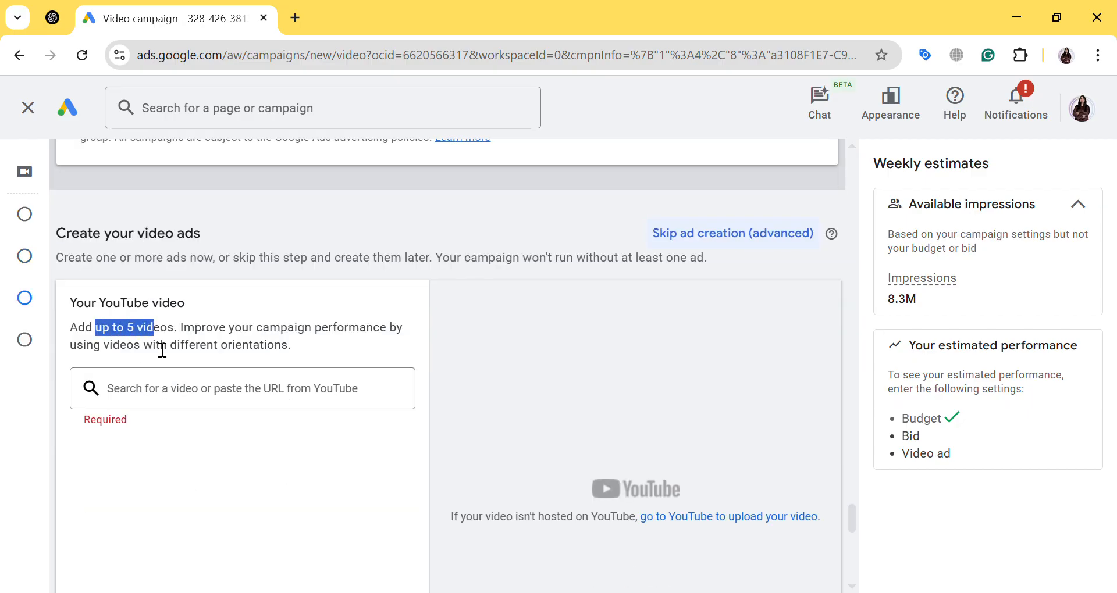
pyautogui.click(163, 394)
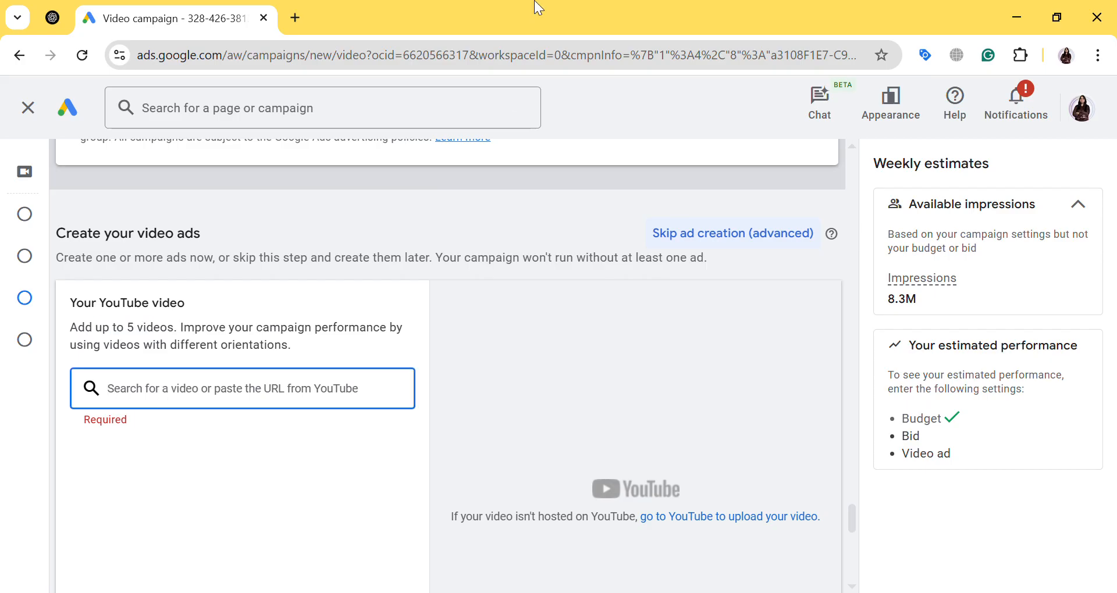
# Switch to YouTube in a new browser tab
pyautogui.click(291, 15)
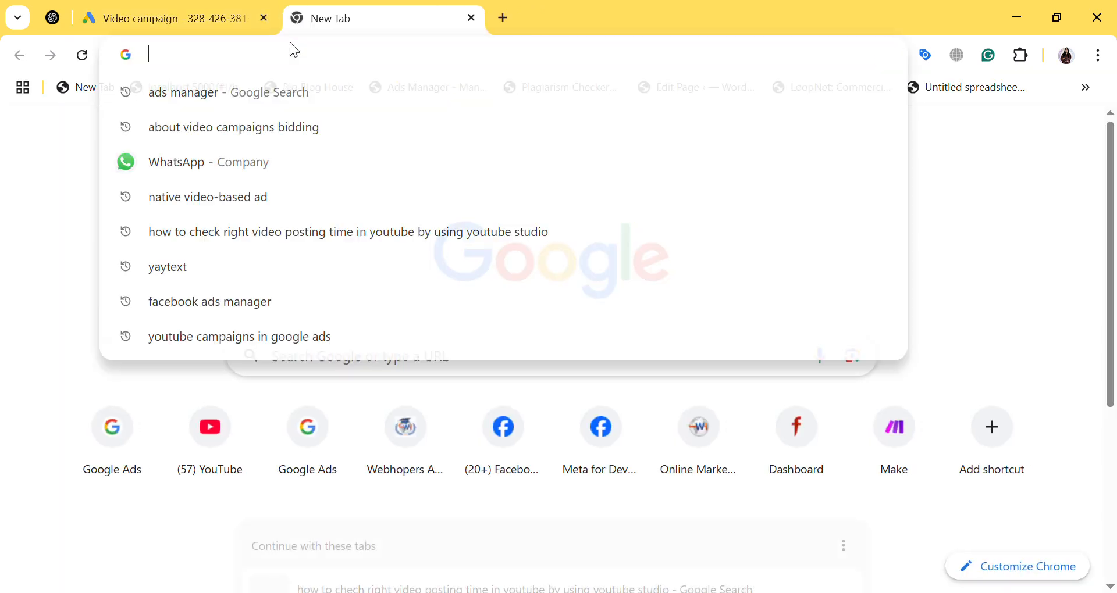
pyautogui.click(289, 42)
pyautogui.click(169, 18)
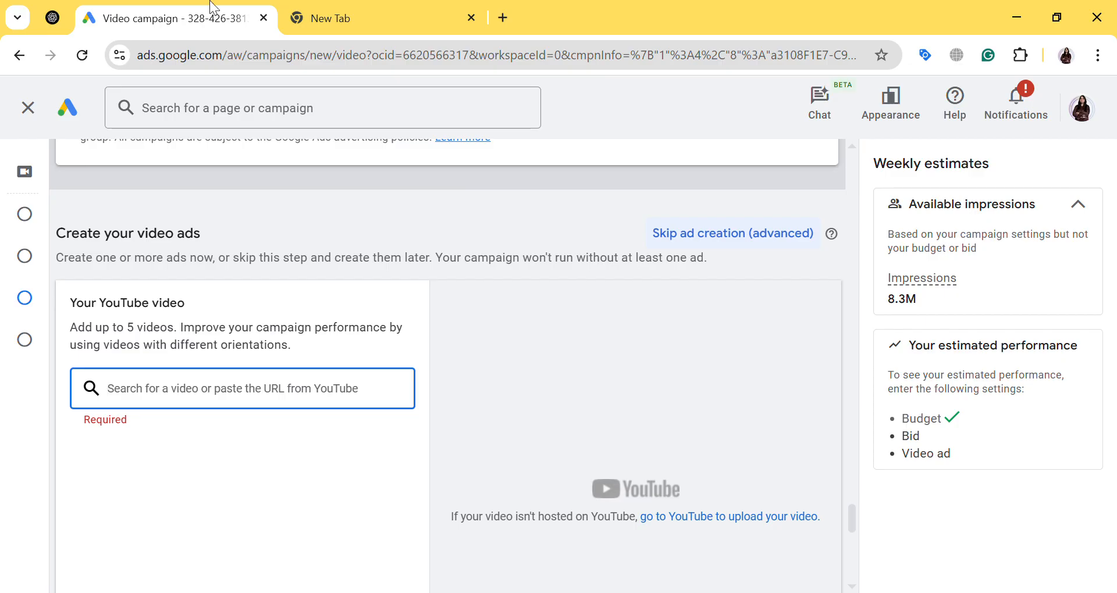
pyautogui.click(302, 18)
pyautogui.click(352, 68)
pyautogui.write('you')
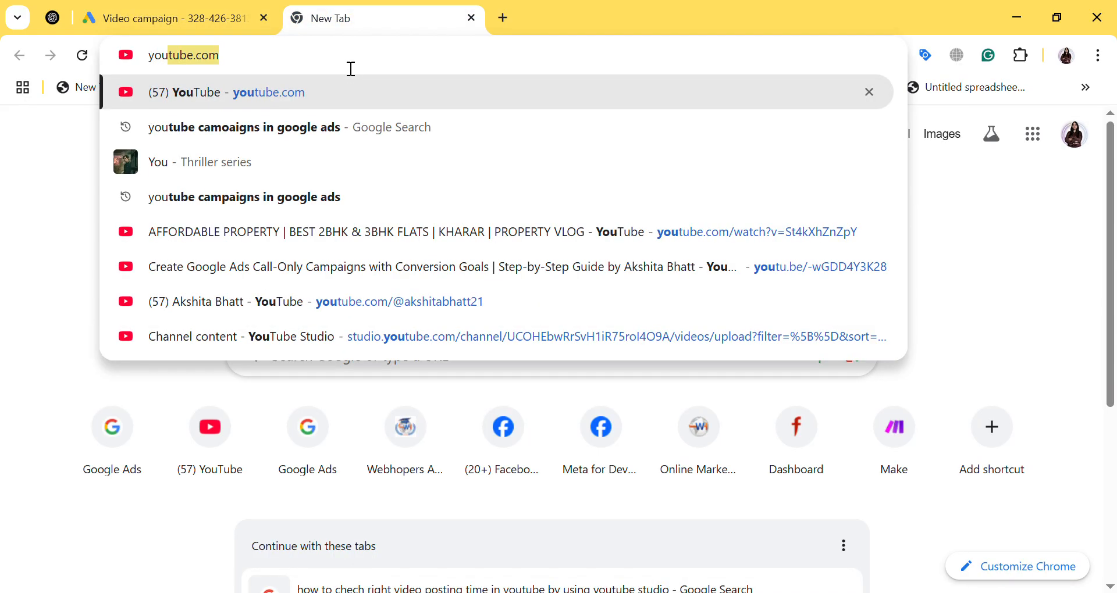
pyautogui.press('Return')
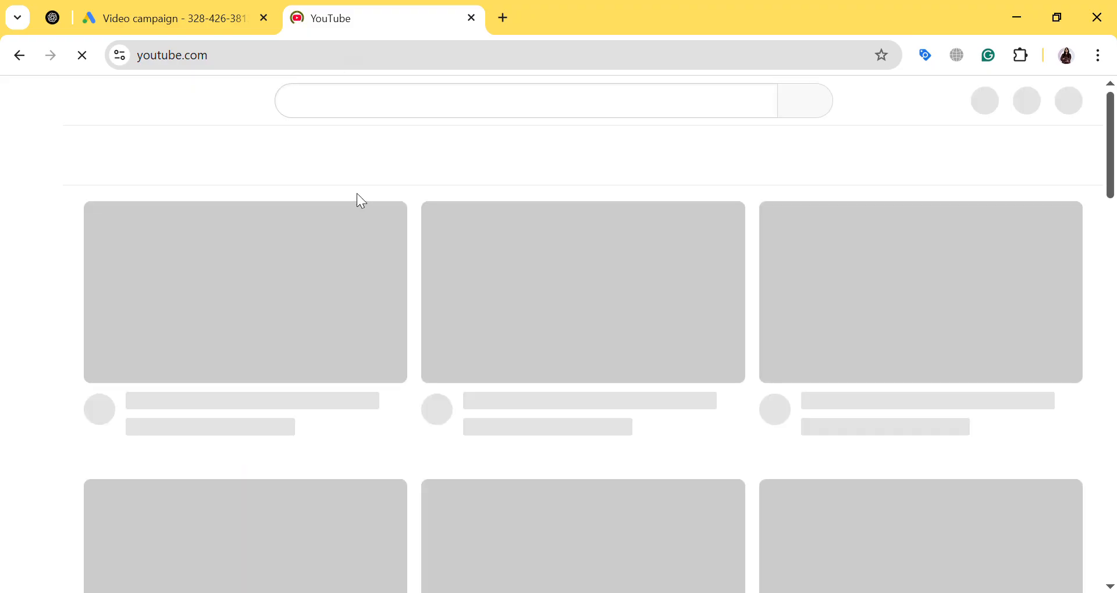
# Search YouTube for "real estate" and look through the results
pyautogui.click(408, 117)
pyautogui.write('real')
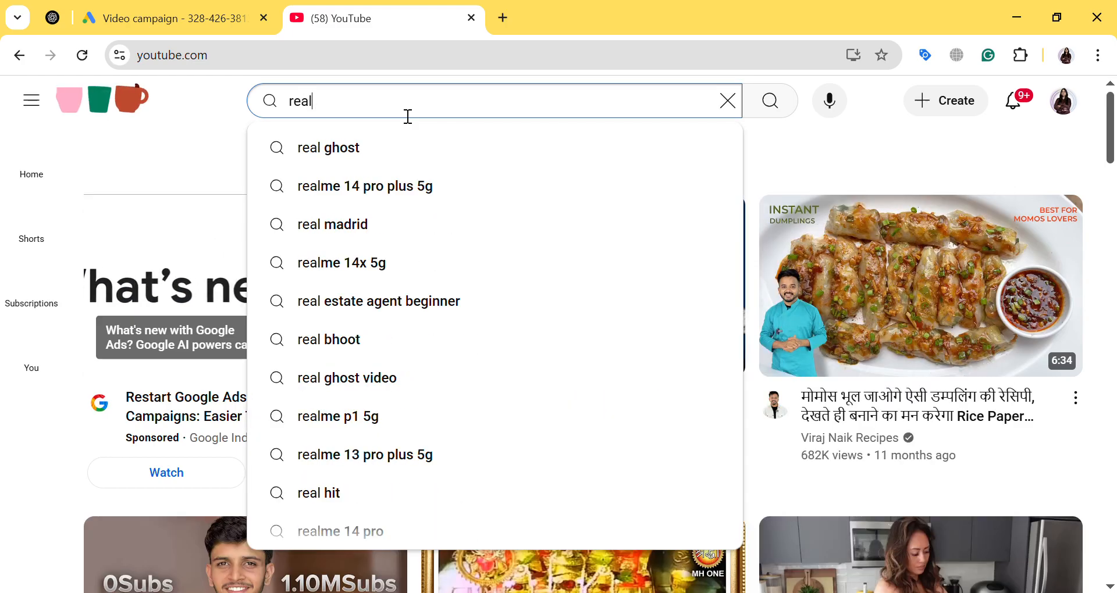
pyautogui.write(' estate')
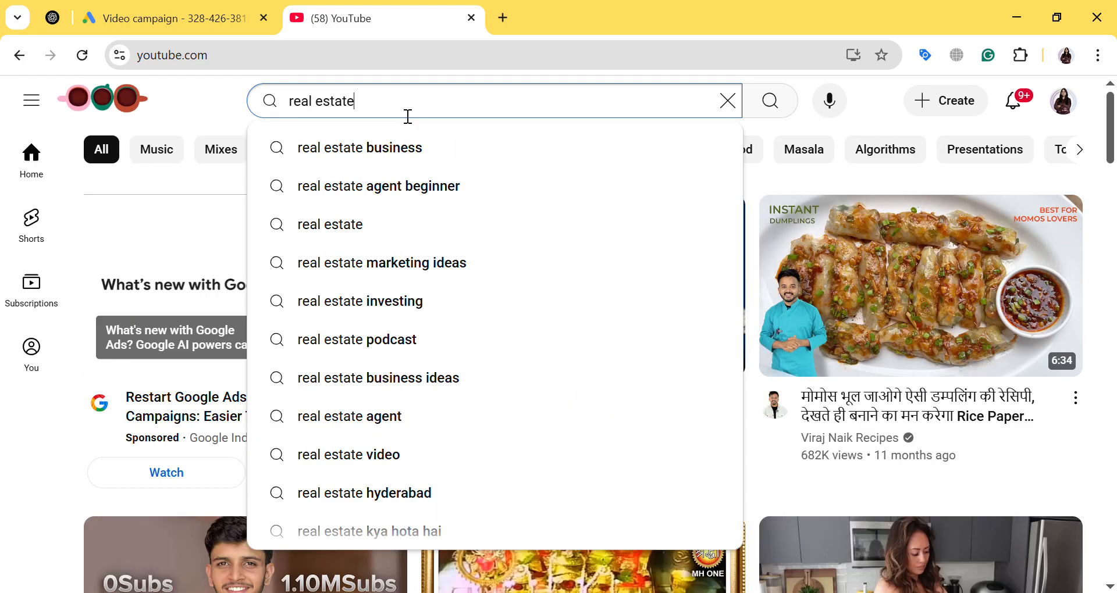
pyautogui.press('Return')
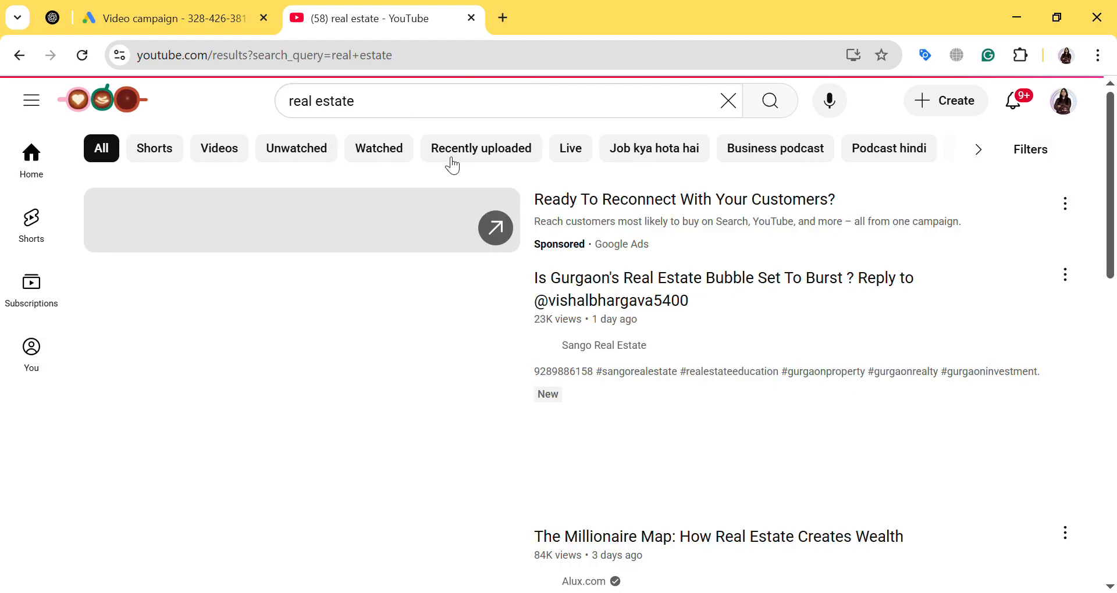
pyautogui.scroll(-1, 449, 227)
pyautogui.scroll(-10, 449, 239)
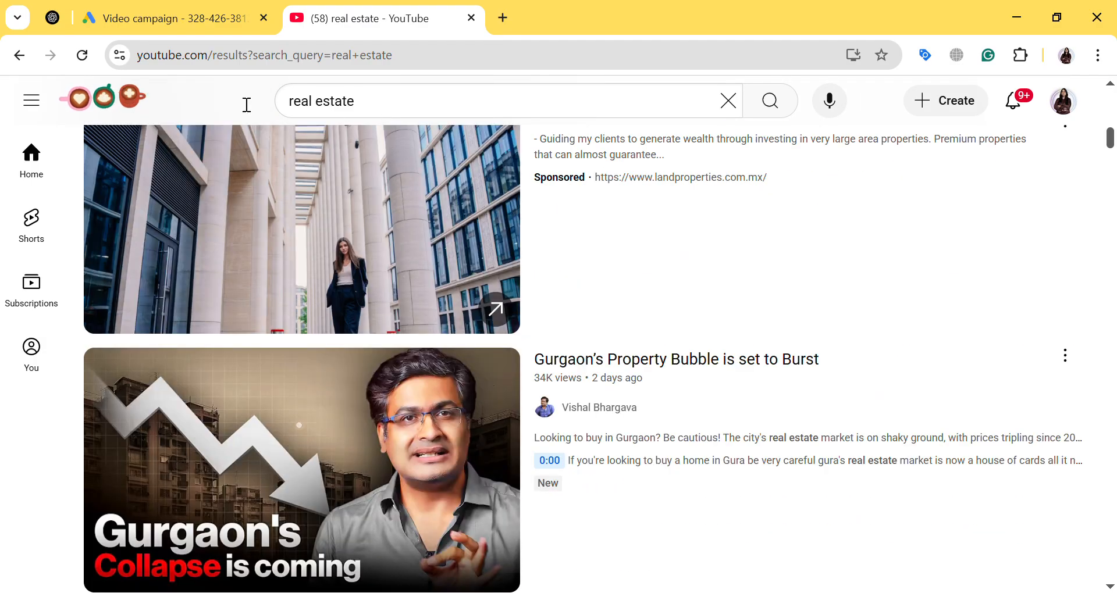
# Search YouTube for "buy 3 bhk flat inchandigarh" and examine the sponsored listing and property videos in the results
pyautogui.click(279, 101)
pyautogui.write('buy ')
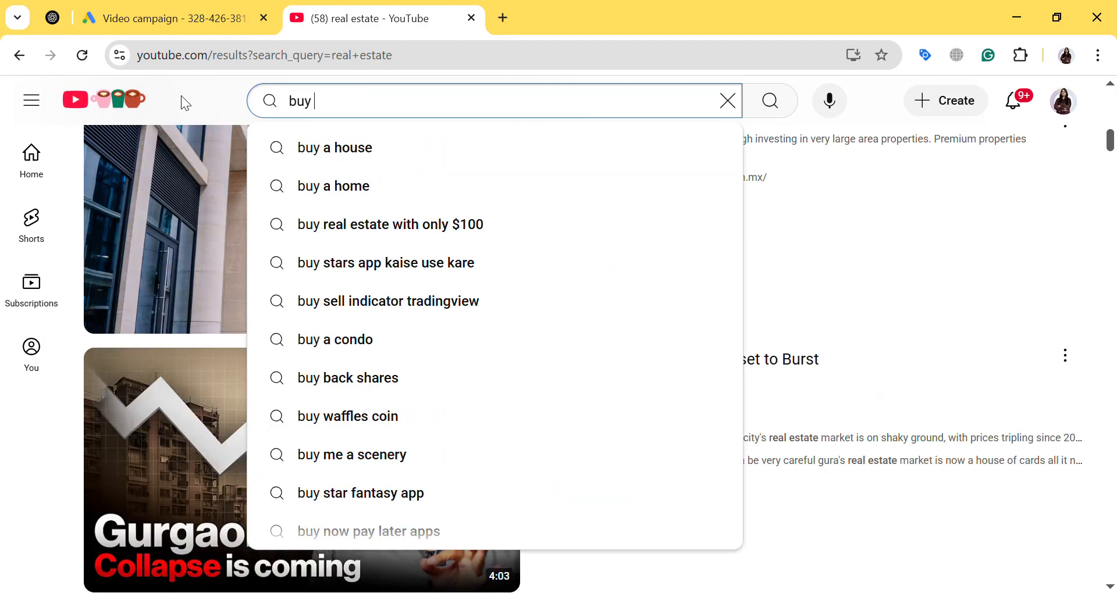
pyautogui.write('3 bhk flta')
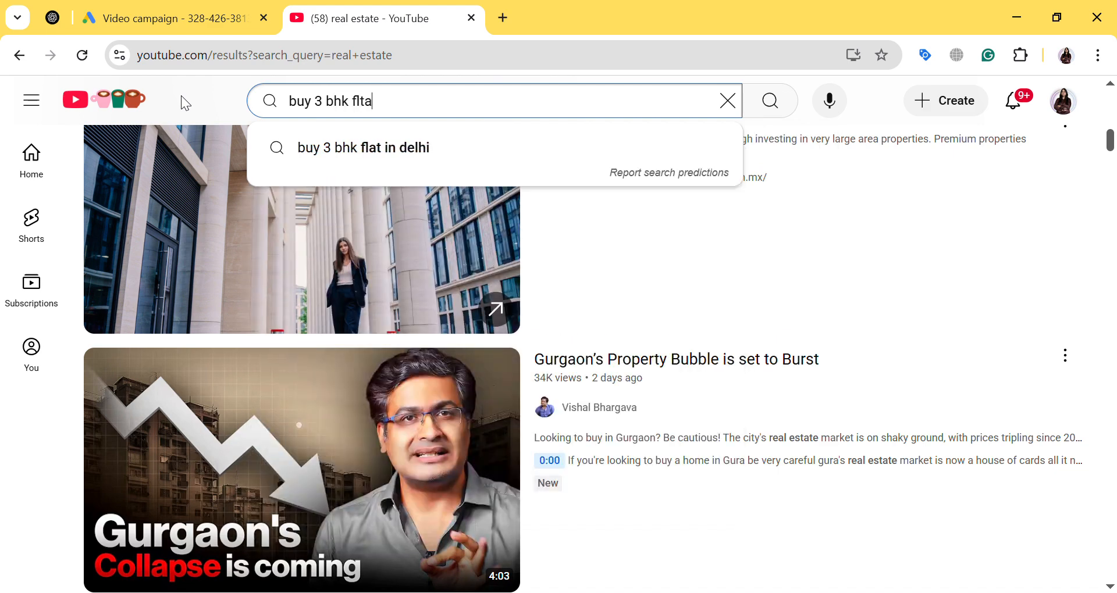
pyautogui.press('BackSpace')
pyautogui.press('BackSpace')
pyautogui.press('BackSpace')
pyautogui.write('lat ')
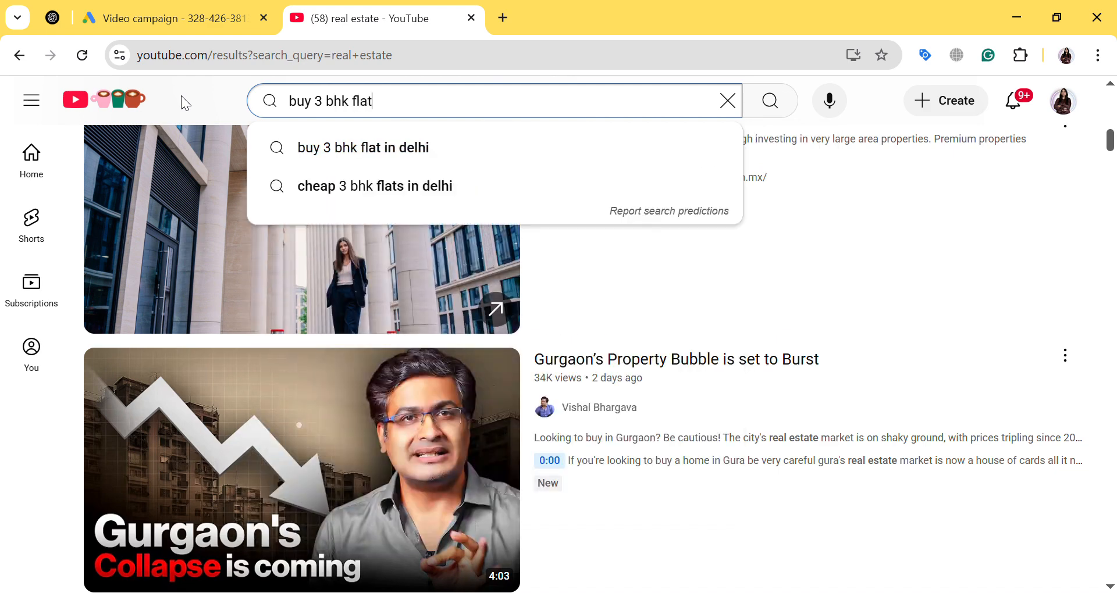
pyautogui.write('inchandigarh')
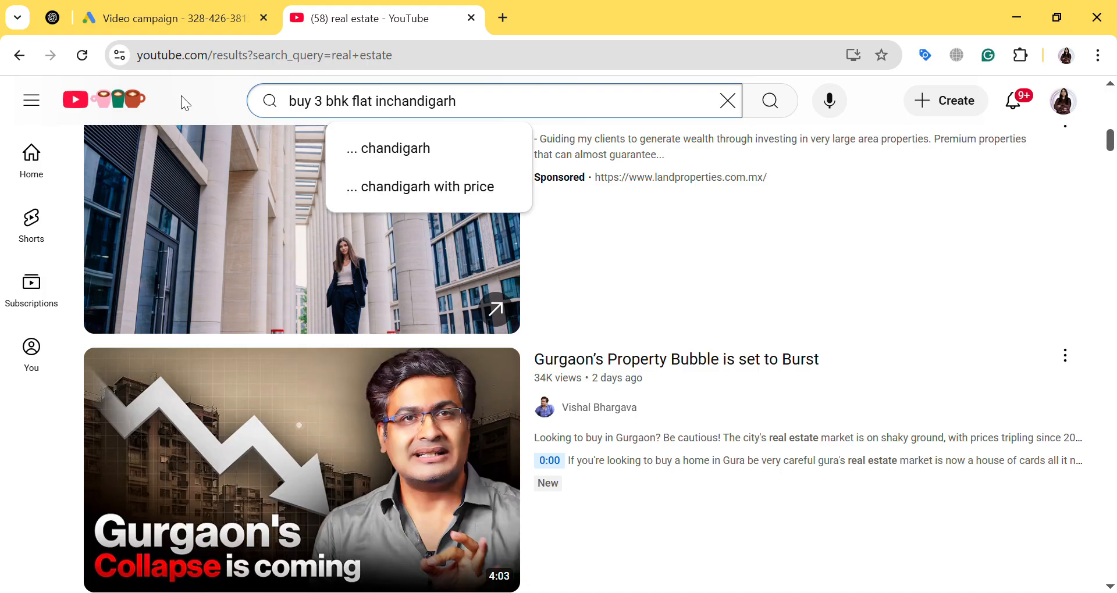
pyautogui.press('Return')
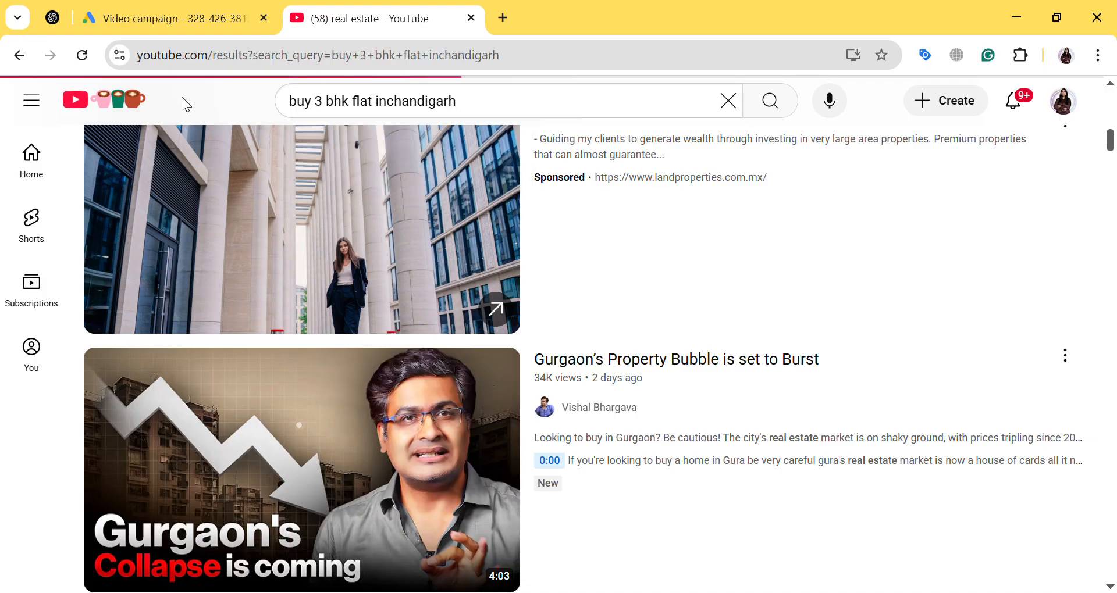
pyautogui.moveTo(224, 244)
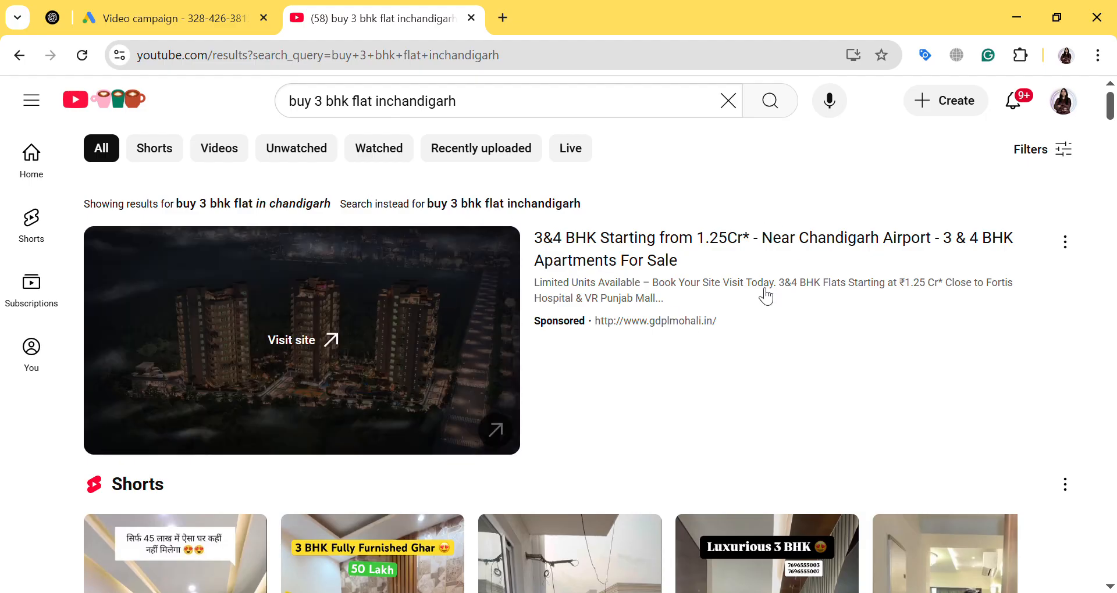
pyautogui.scroll(-10, 488, 269)
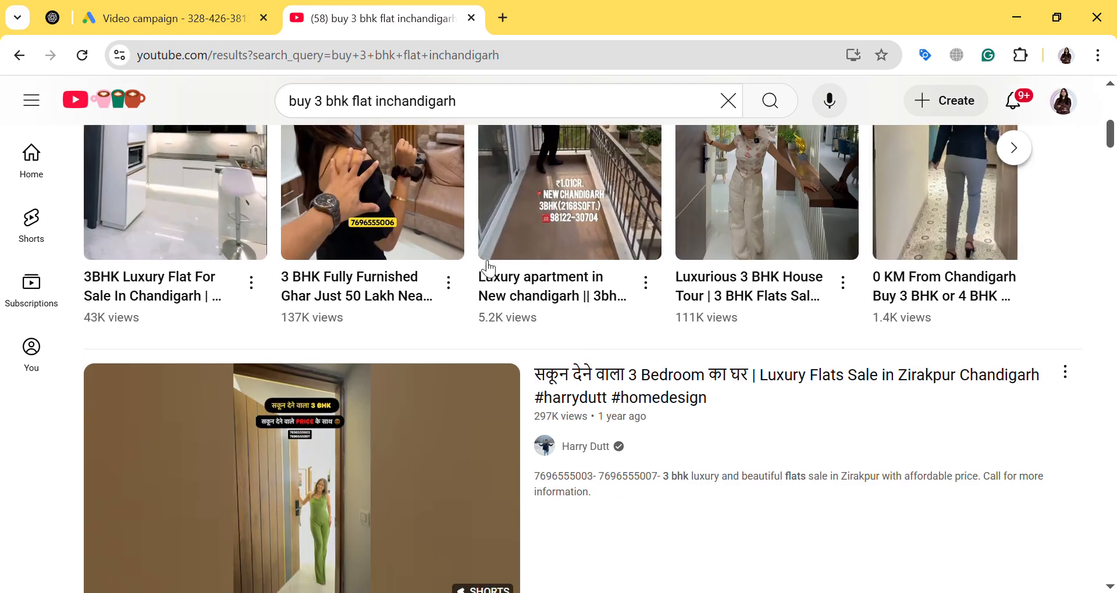
pyautogui.scroll(-5, 486, 267)
pyautogui.scroll(15, 487, 267)
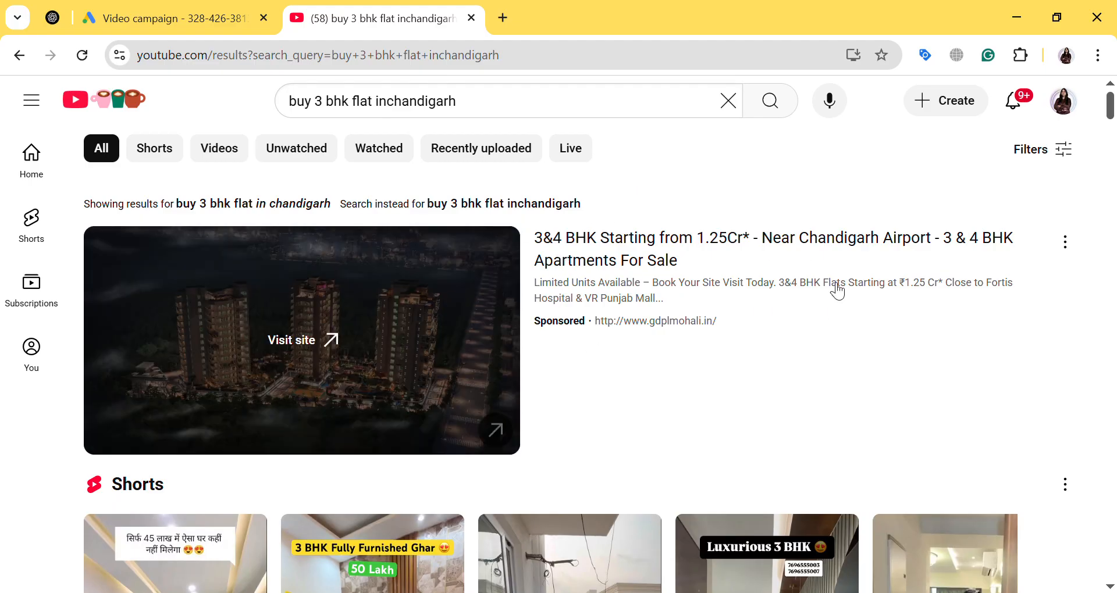
pyautogui.scroll(-10, 593, 277)
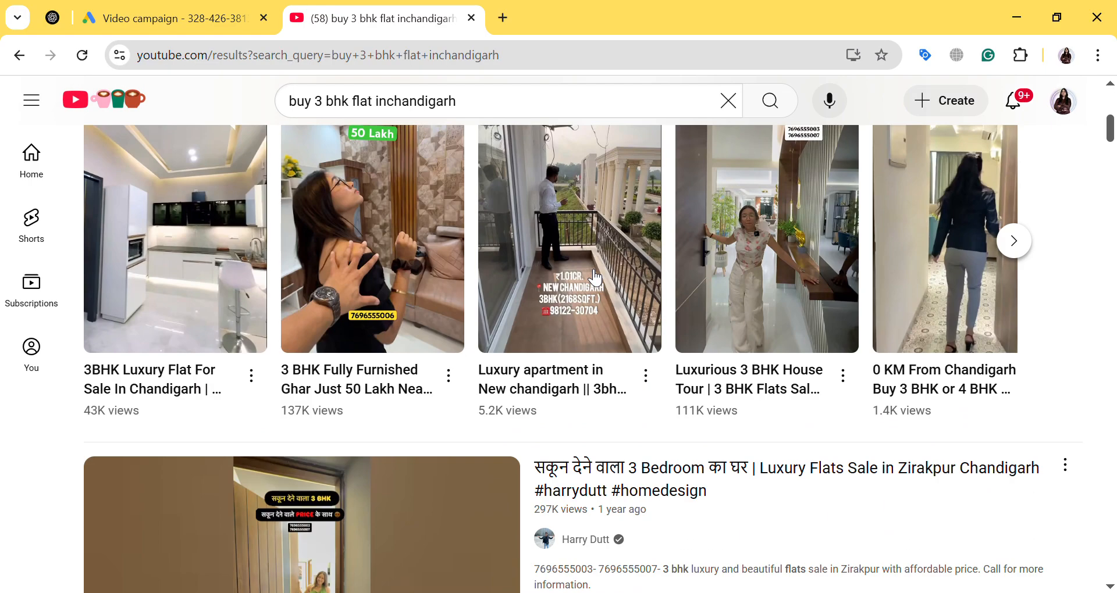
# Open the "0 KM From Chandigarh Buy 3 BHK or 4 BHK" Short from the search results, pause it and copy its URL
pyautogui.scroll(-12, 595, 278)
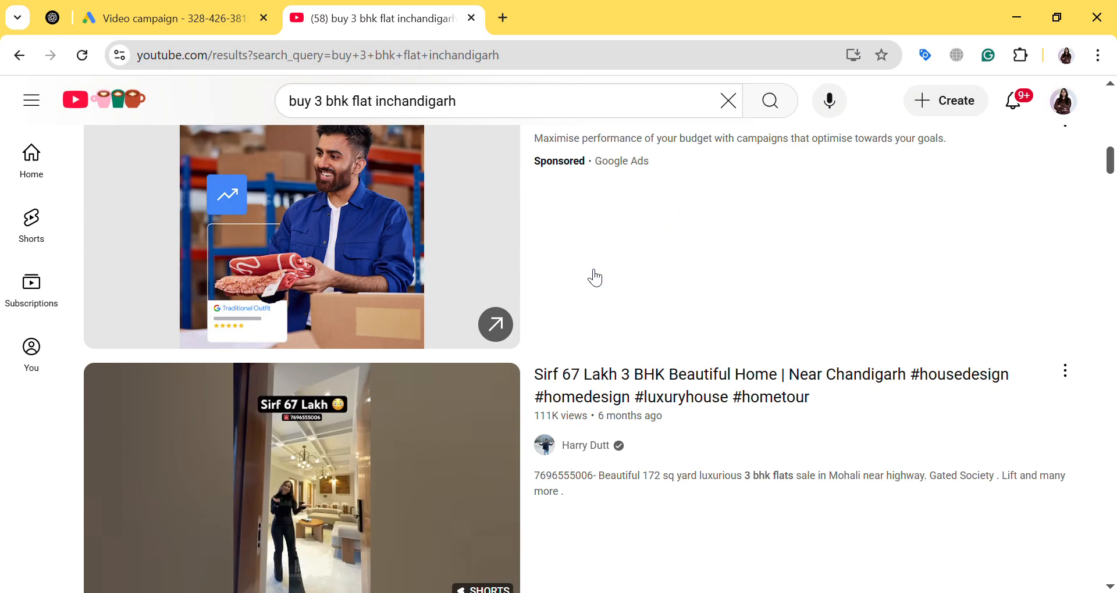
pyautogui.scroll(-6, 594, 278)
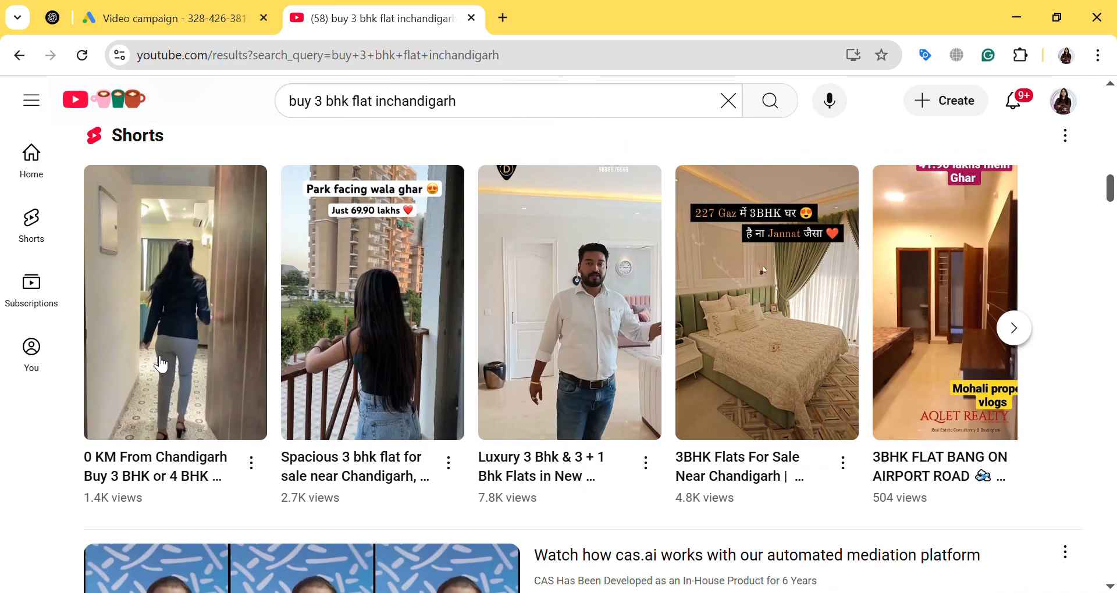
pyautogui.click(166, 352)
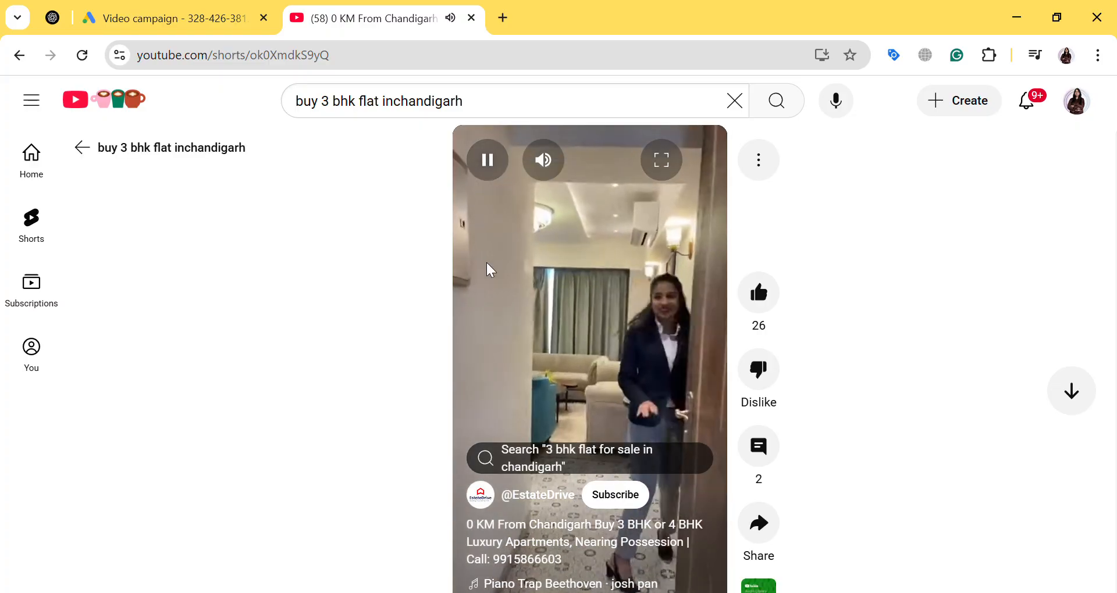
pyautogui.click(487, 158)
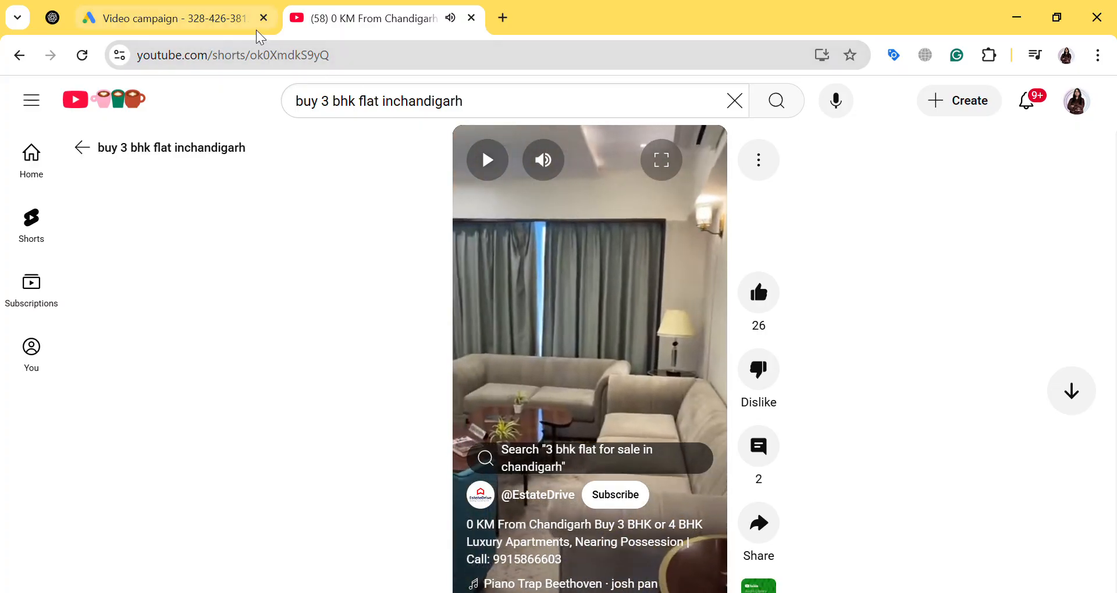
pyautogui.click(251, 57)
pyautogui.hotkey('ctrl', 'a')
# Switch to the Google Ads campaign and add the copied "0 KM From Chandigarh" Short as the ad's YouTube video
pyautogui.click(166, 12)
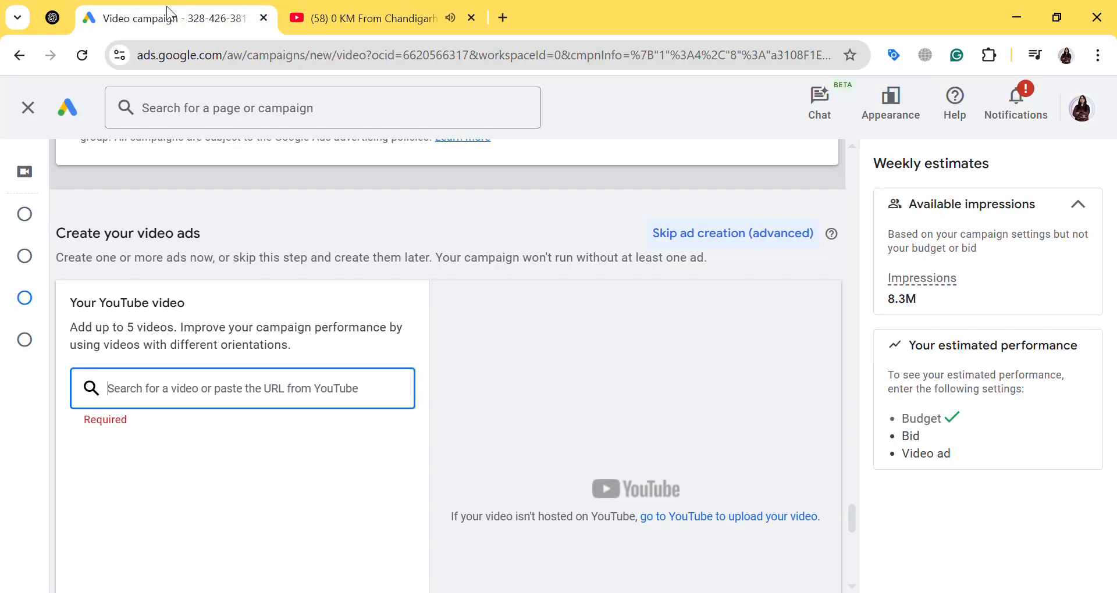
pyautogui.write('https://www.youtube.com/shorts/ok0XmdkS9yQ')
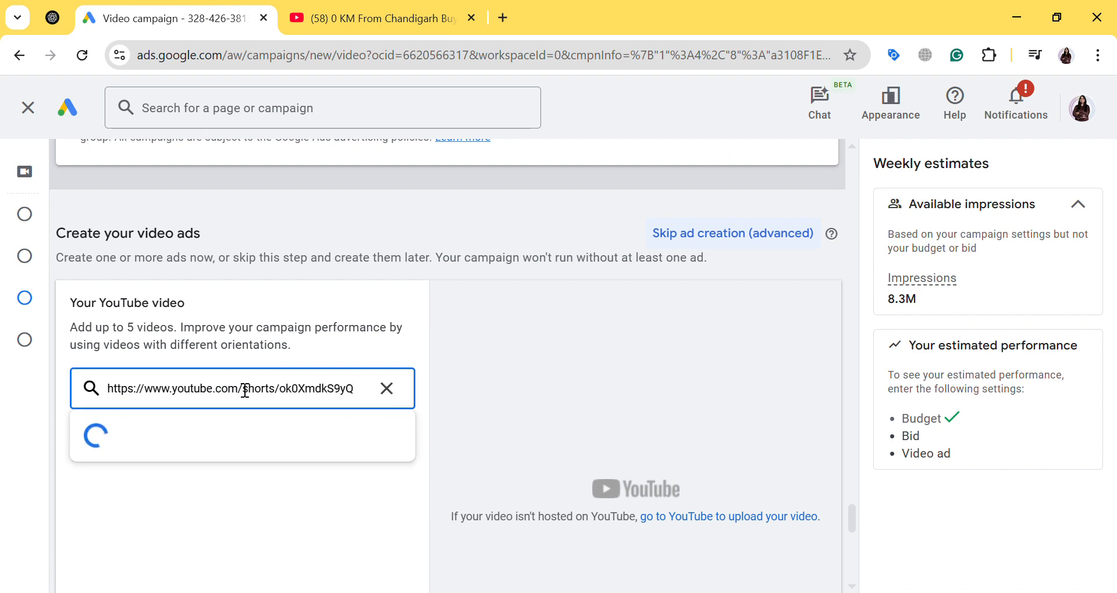
pyautogui.click(207, 438)
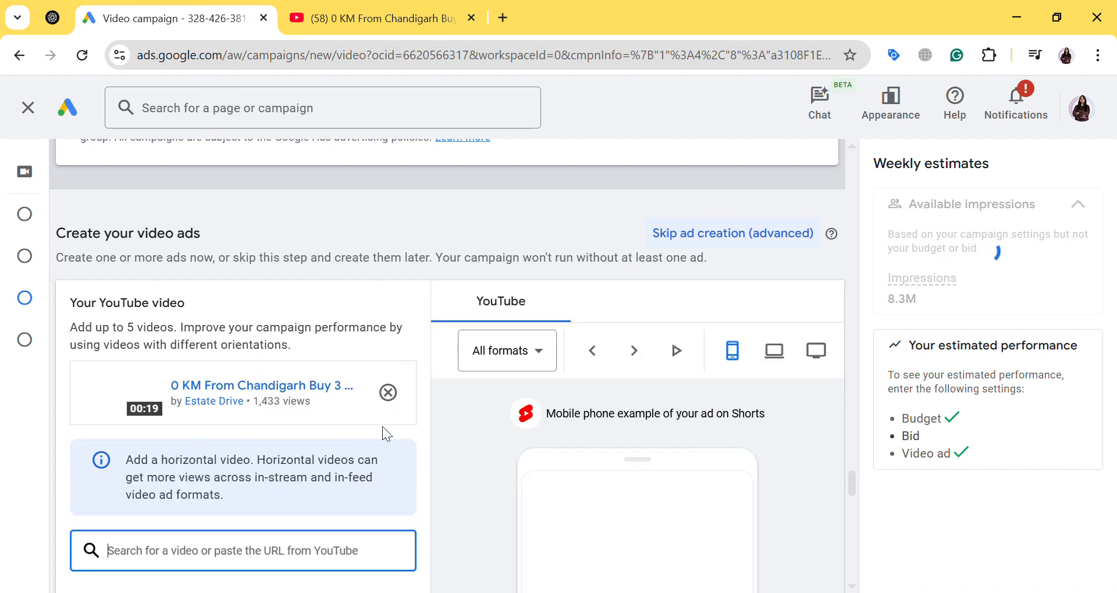
# Preview the Short's ad on mobile in the In-stream and In-feed video formats
pyautogui.click(531, 368)
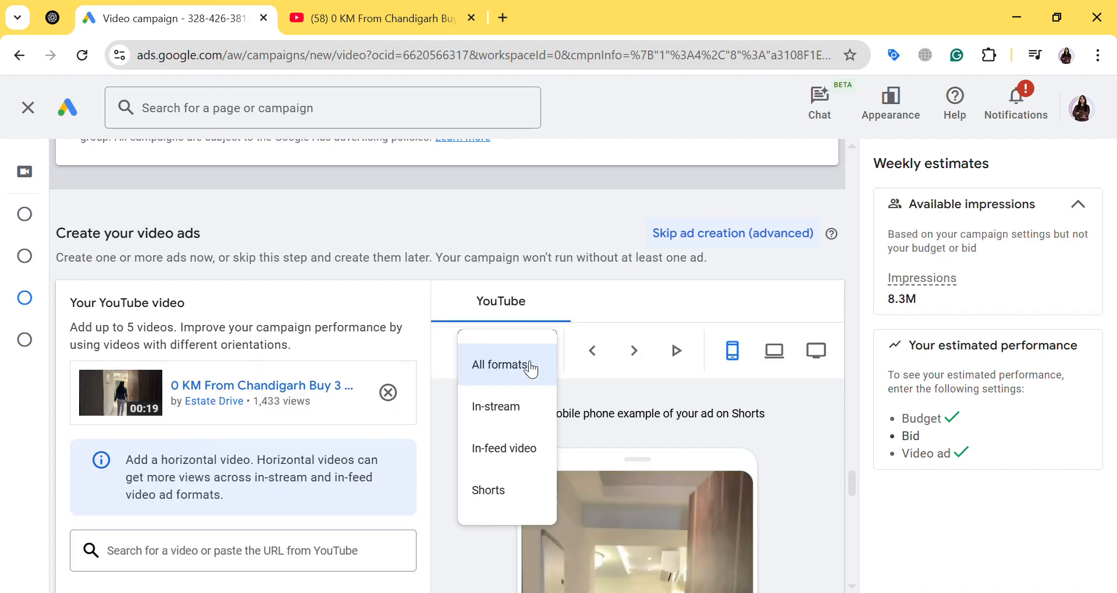
pyautogui.click(521, 421)
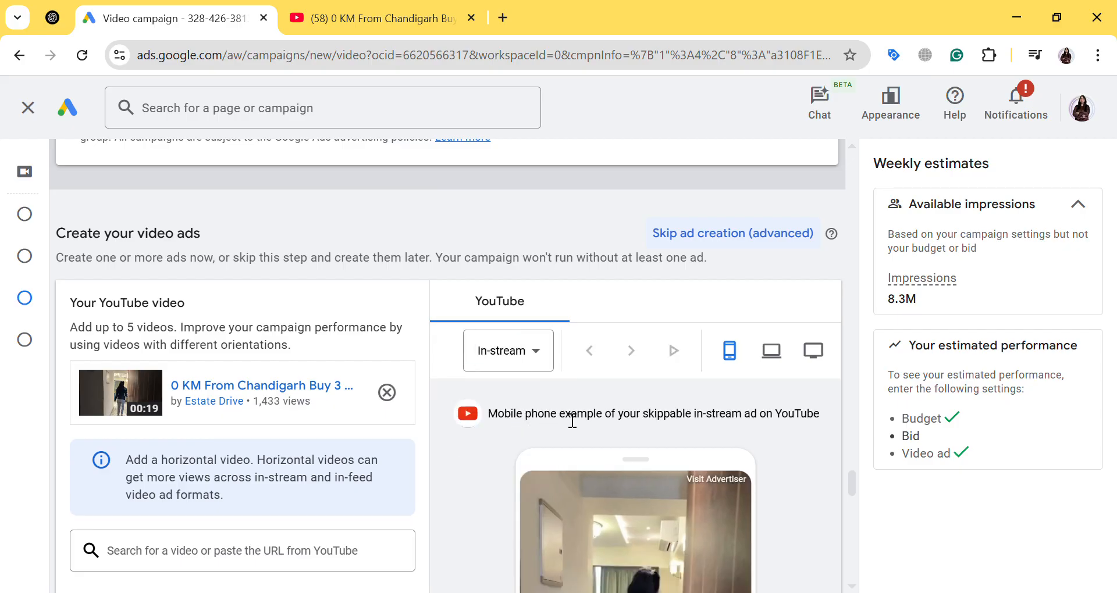
pyautogui.scroll(-6, 573, 421)
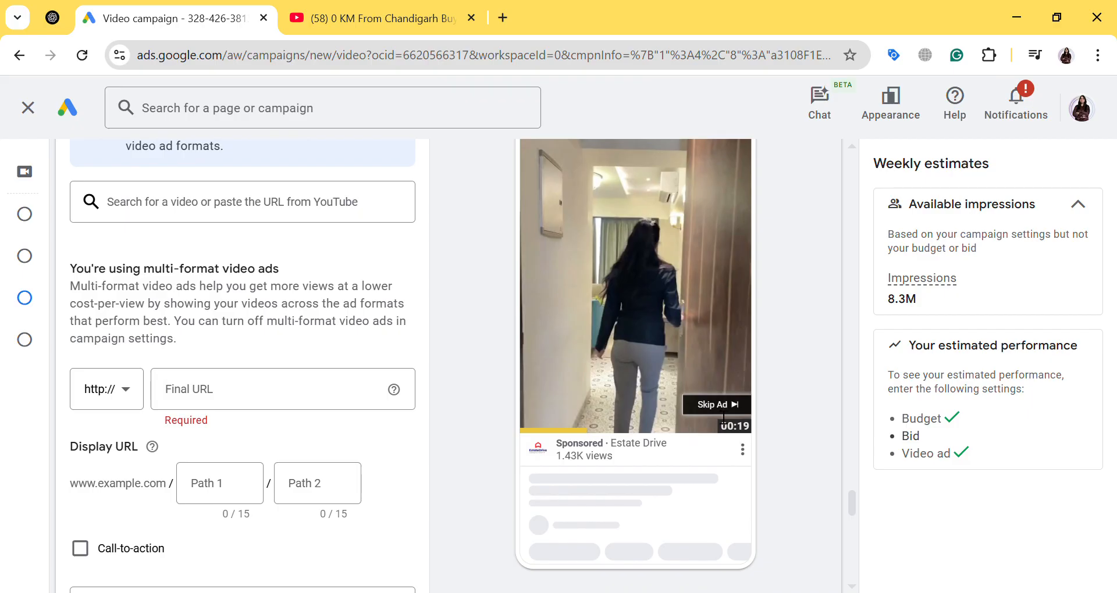
pyautogui.scroll(3, 713, 406)
pyautogui.click(523, 182)
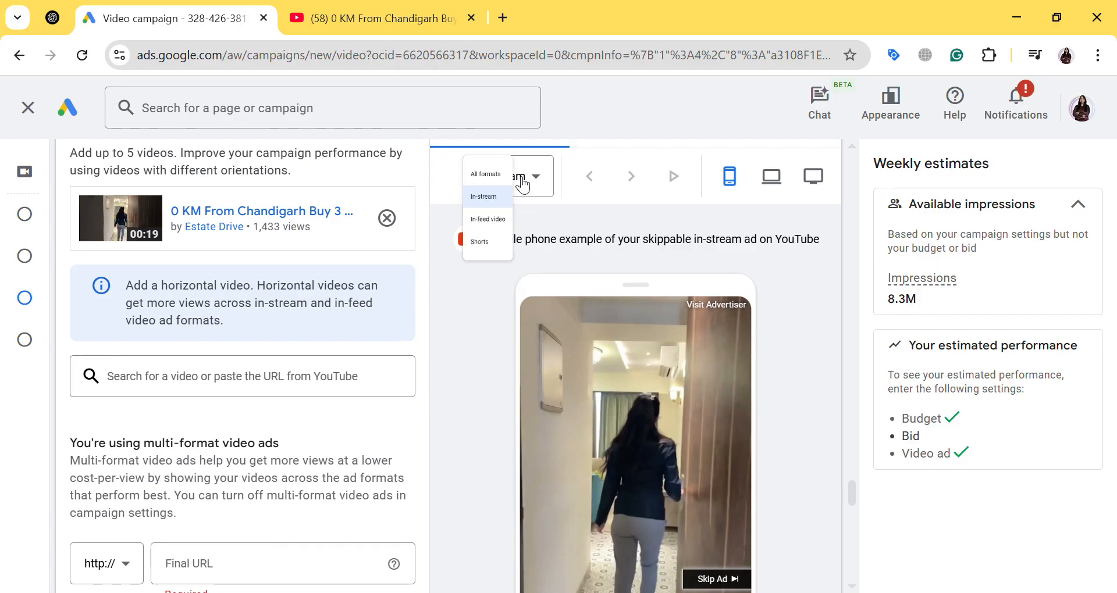
pyautogui.click(515, 281)
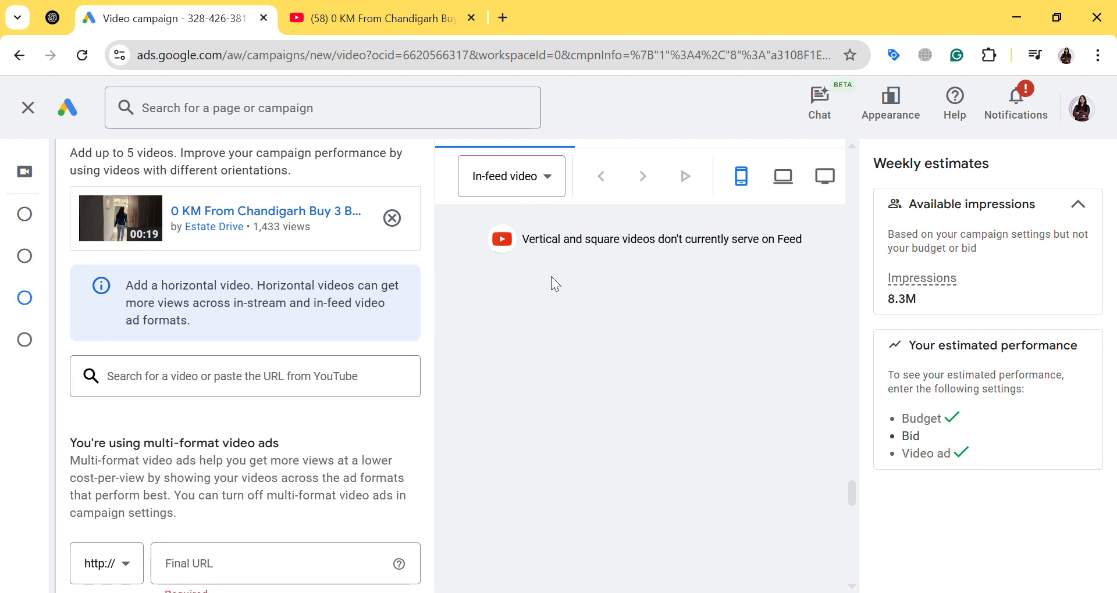
# Return to YouTube and rerun the "buy 3 bhk flat inchandigarh" search
pyautogui.click(288, 19)
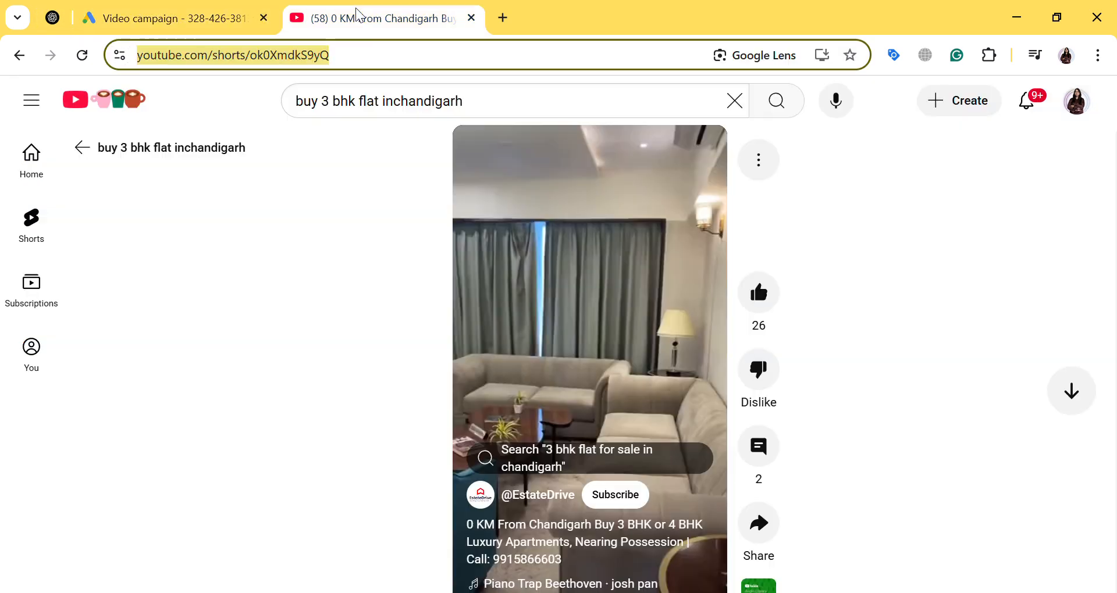
pyautogui.scroll(-2, 617, 393)
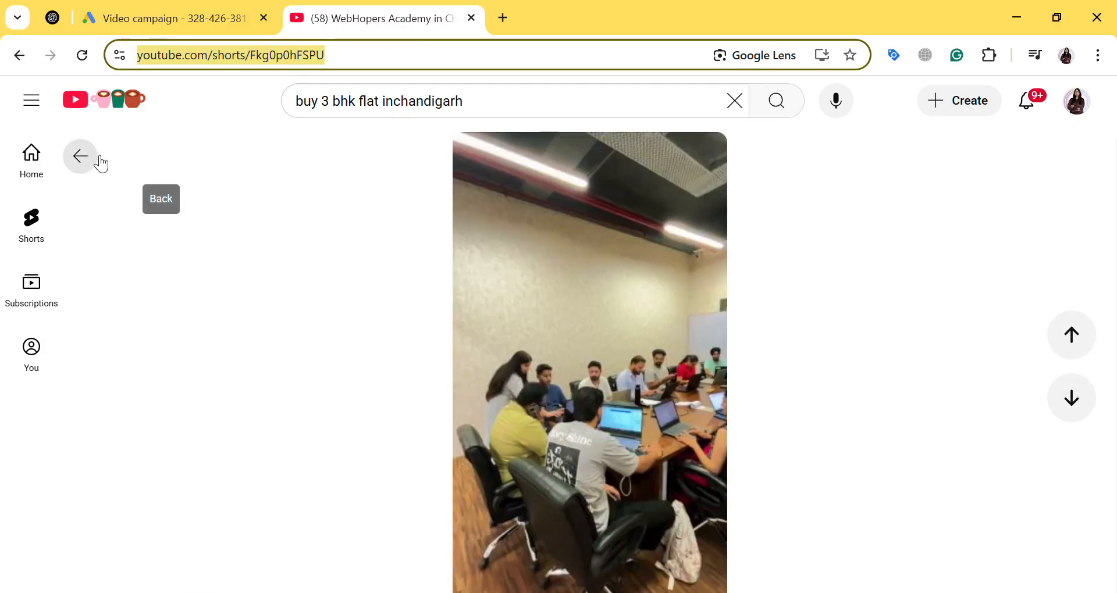
pyautogui.click(368, 101)
pyautogui.press('Return')
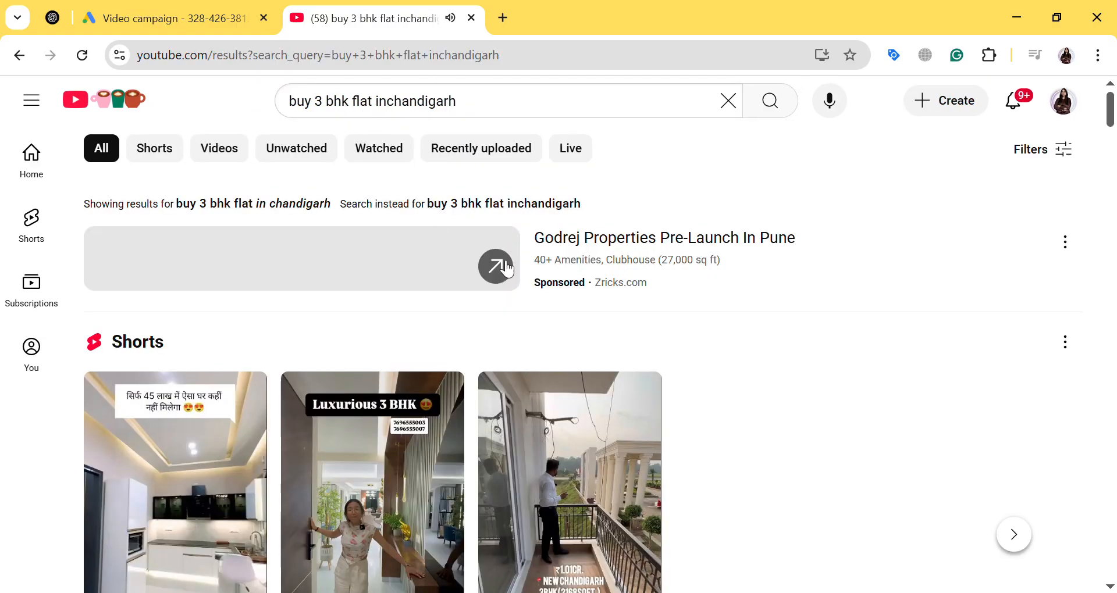
# Open the horizontal "Fully Furnished 35 lakh में | 3 Bhk 2080 Sq.ft With Lift" video from the results, pause it and copy its URL
pyautogui.scroll(-15, 596, 295)
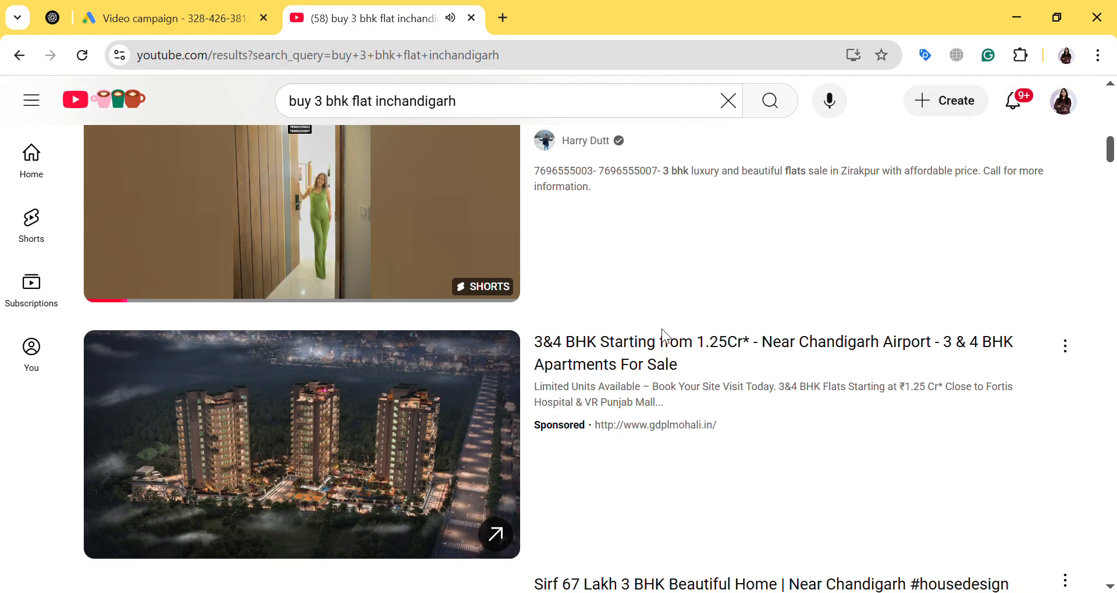
pyautogui.scroll(-8, 662, 330)
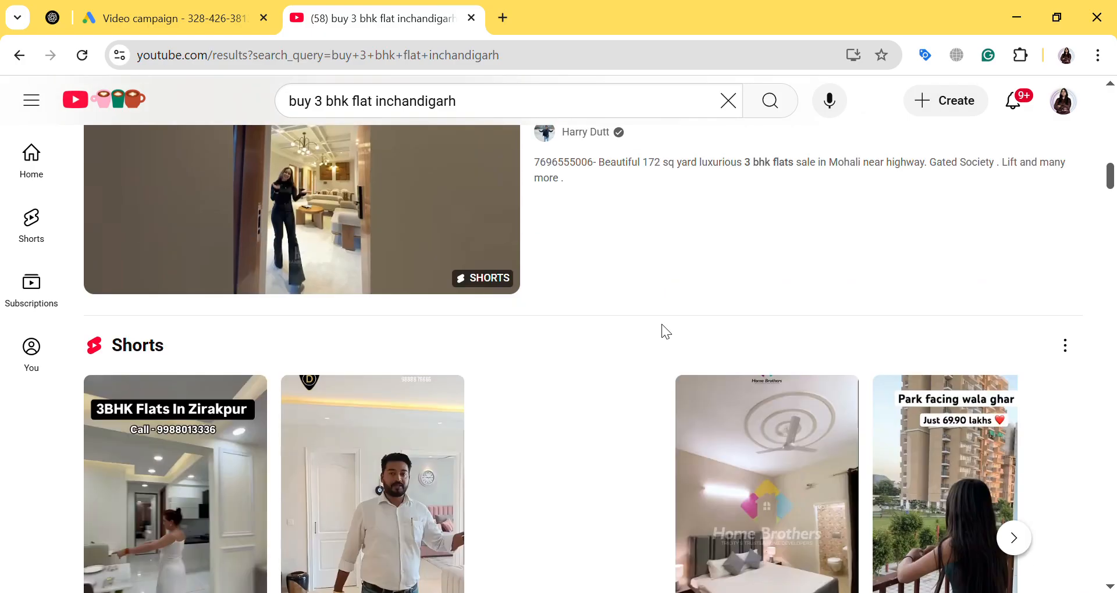
pyautogui.scroll(-15, 663, 324)
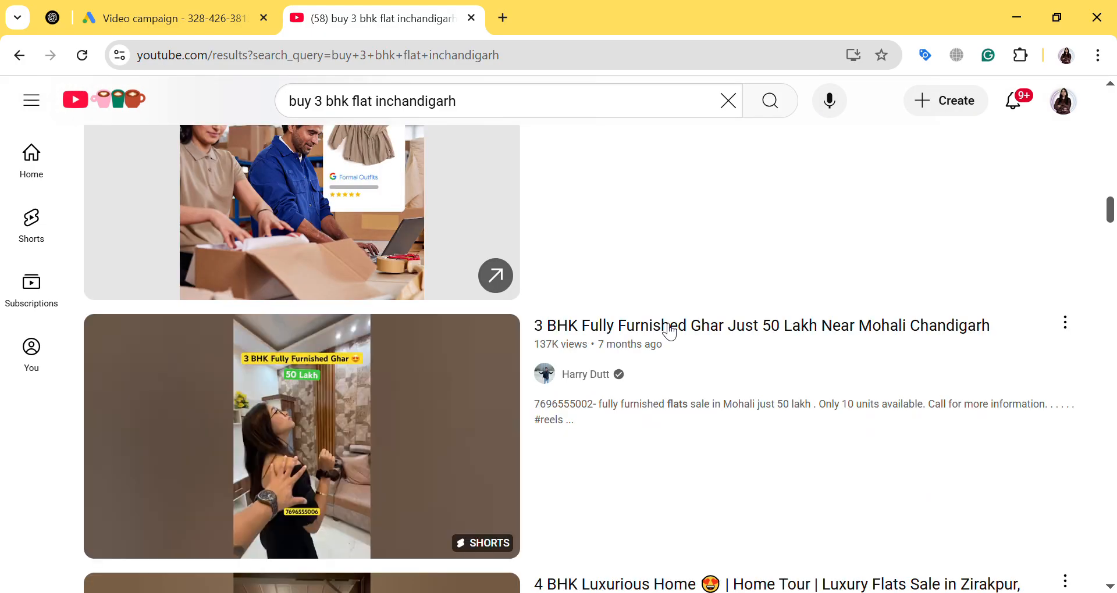
pyautogui.scroll(-12, 669, 330)
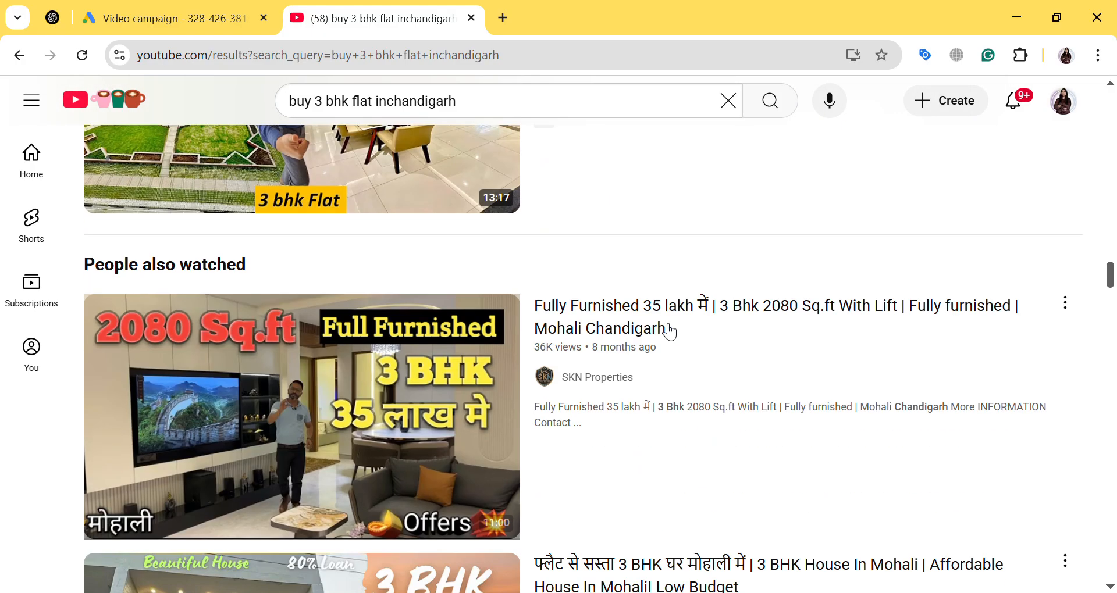
pyautogui.click(349, 413)
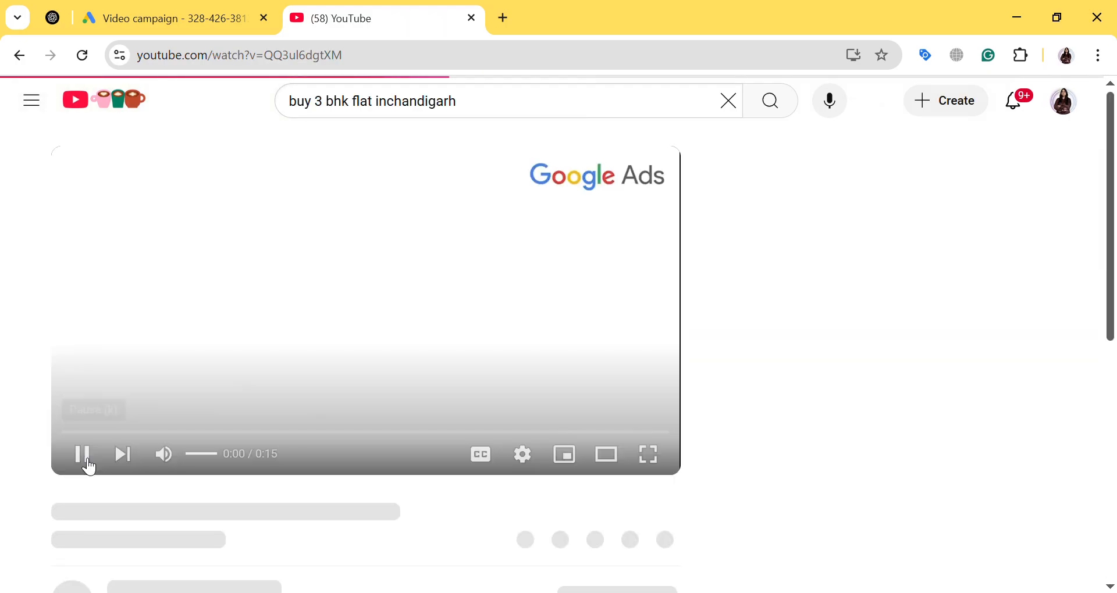
pyautogui.click(82, 454)
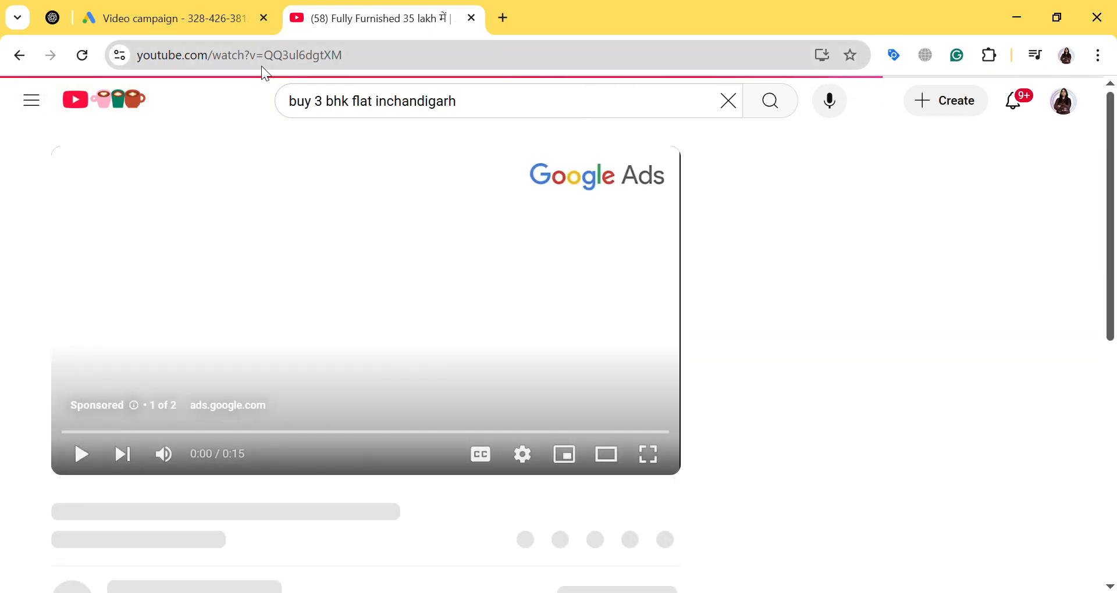
pyautogui.click(262, 66)
pyautogui.hotkey('ctrl', 'c')
# Switch to the Google Ads campaign, add the copied horizontal video as a second ad video and read the video length advice
pyautogui.click(168, 18)
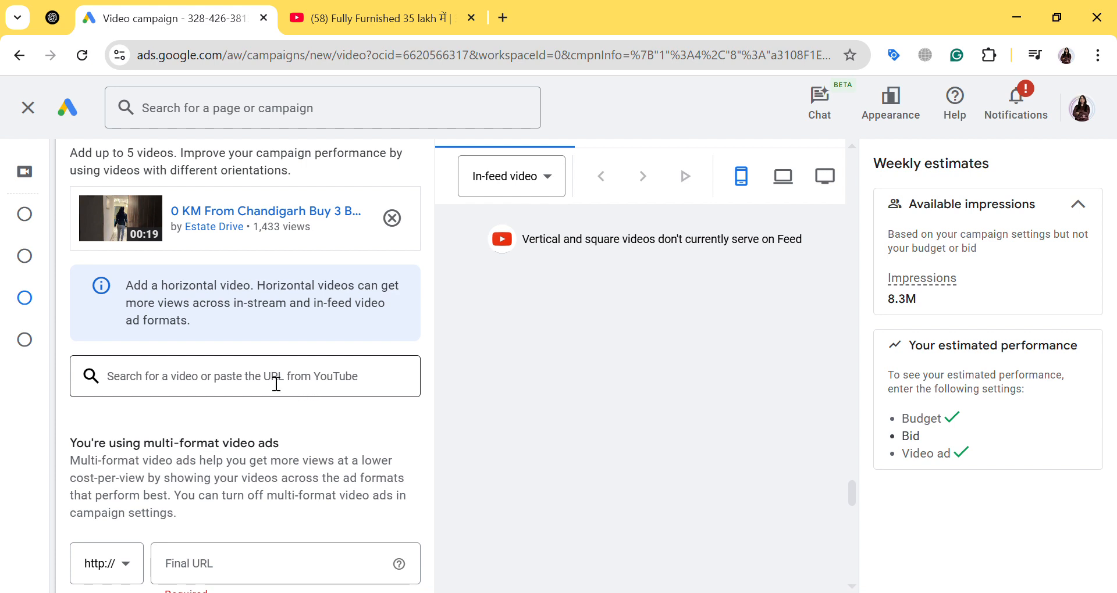
pyautogui.click(261, 367)
pyautogui.hotkey('ctrl', 'v')
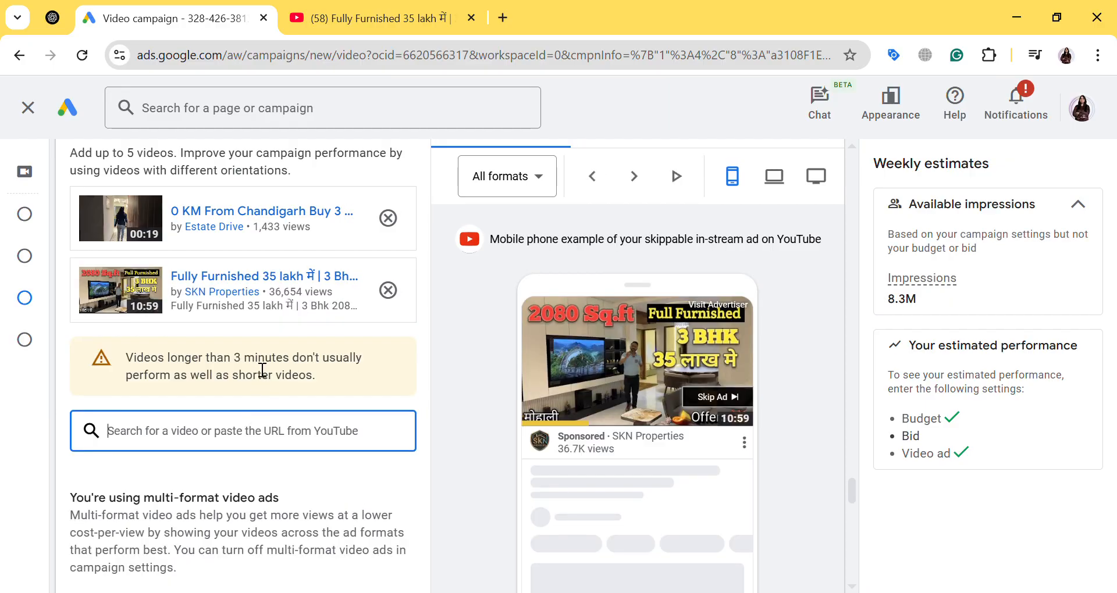
pyautogui.moveTo(170, 365); pyautogui.dragTo(328, 372)
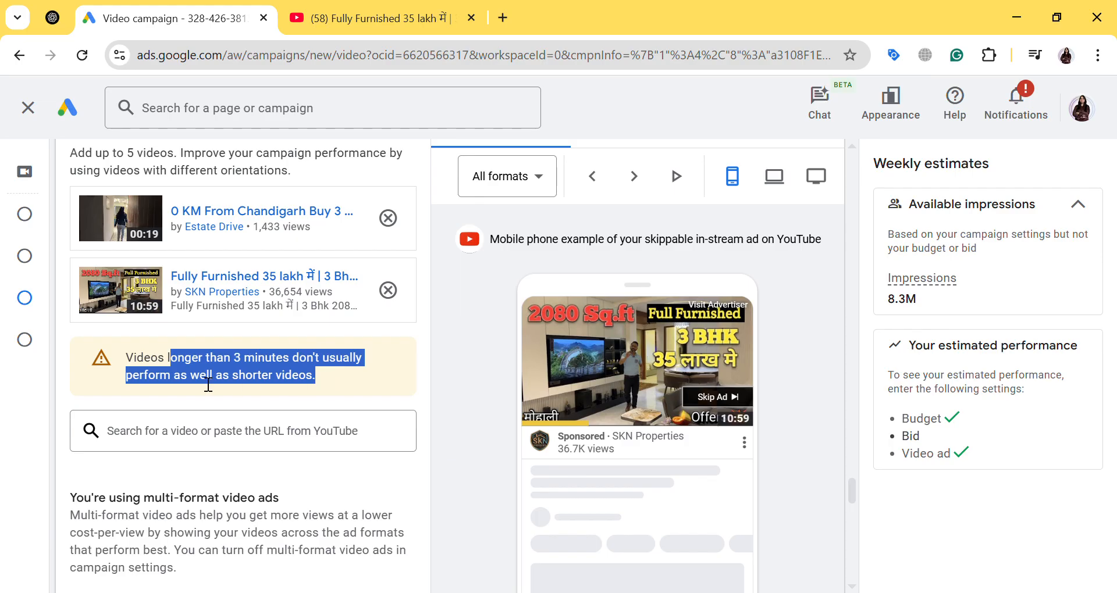
pyautogui.click(316, 378)
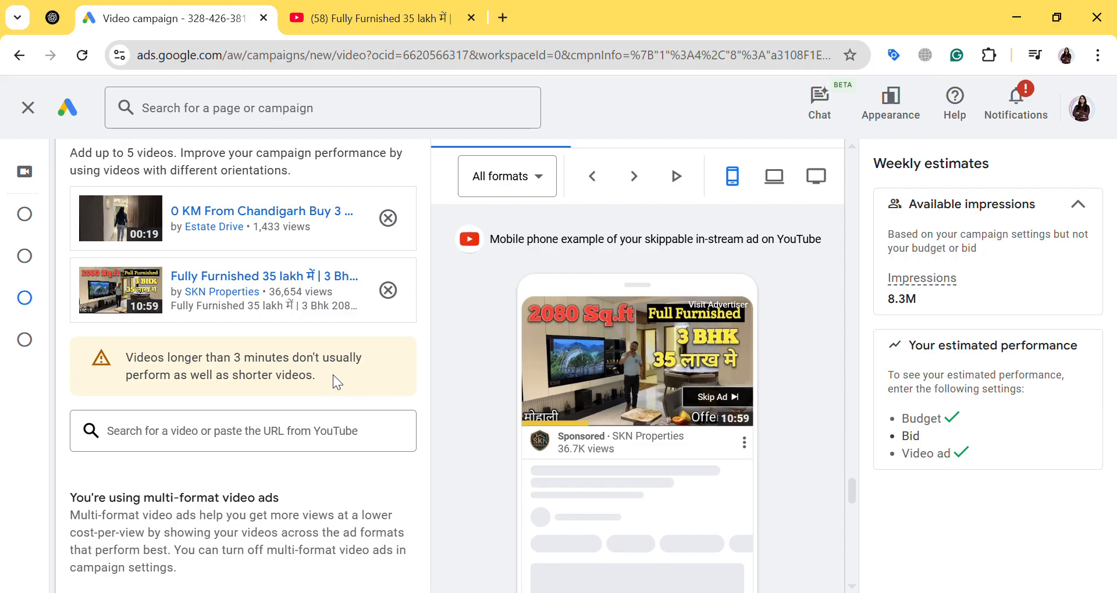
# Preview the horizontal video's ad on mobile in the In-feed video and Shorts formats
pyautogui.click(538, 176)
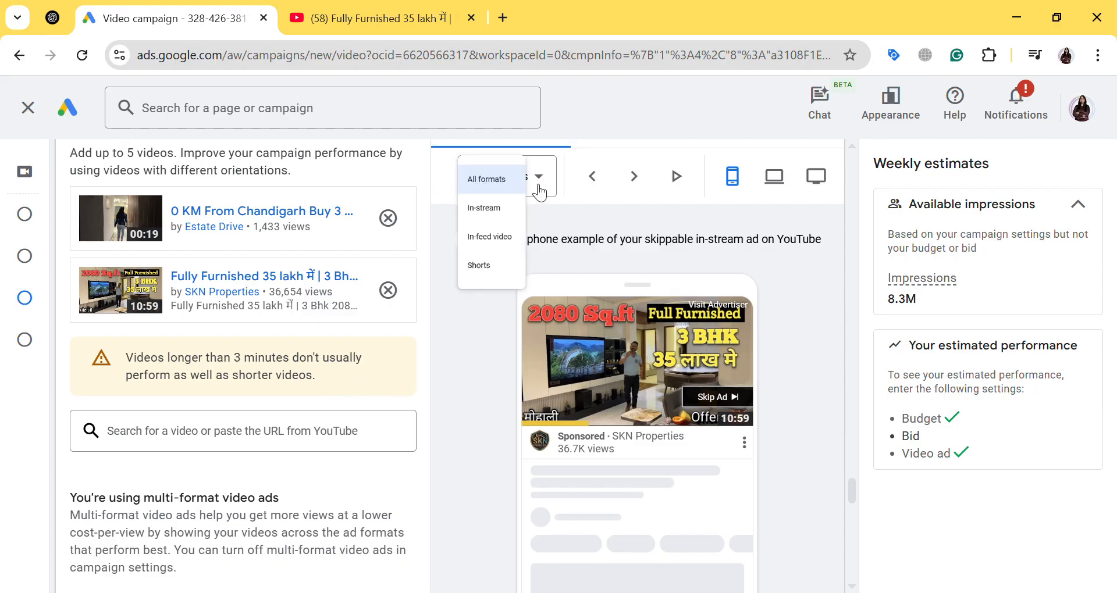
pyautogui.click(519, 276)
pyautogui.scroll(-3, 515, 284)
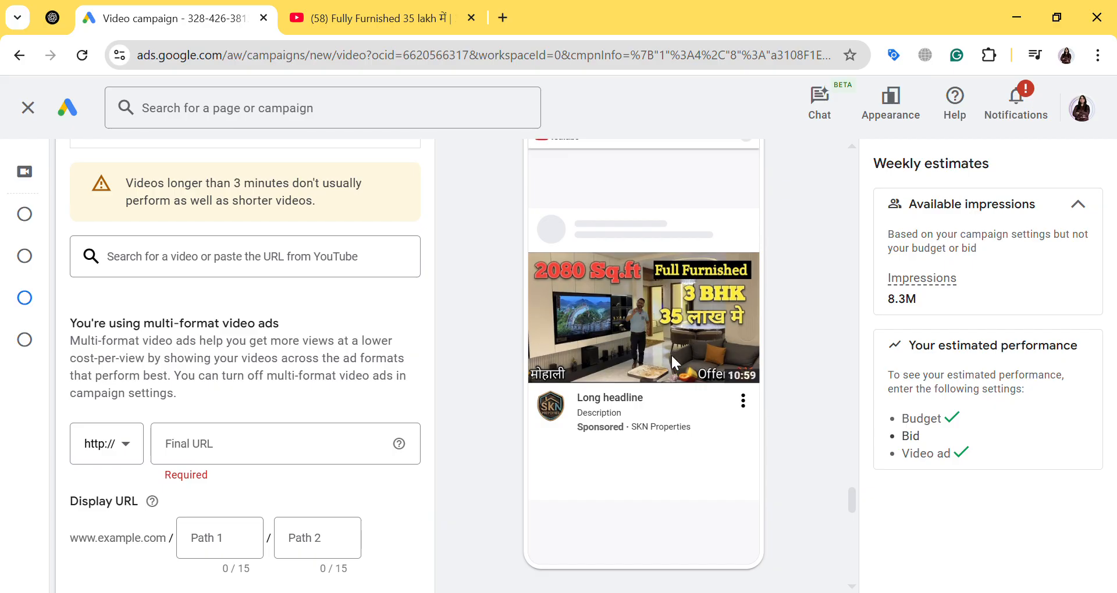
pyautogui.scroll(3, 669, 352)
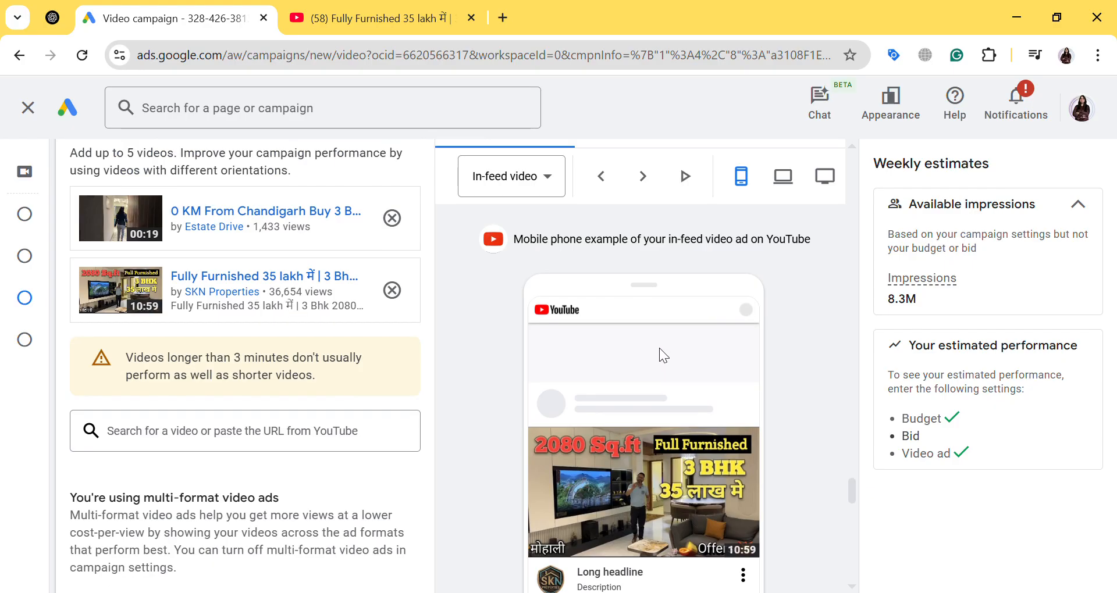
pyautogui.click(522, 177)
pyautogui.click(519, 318)
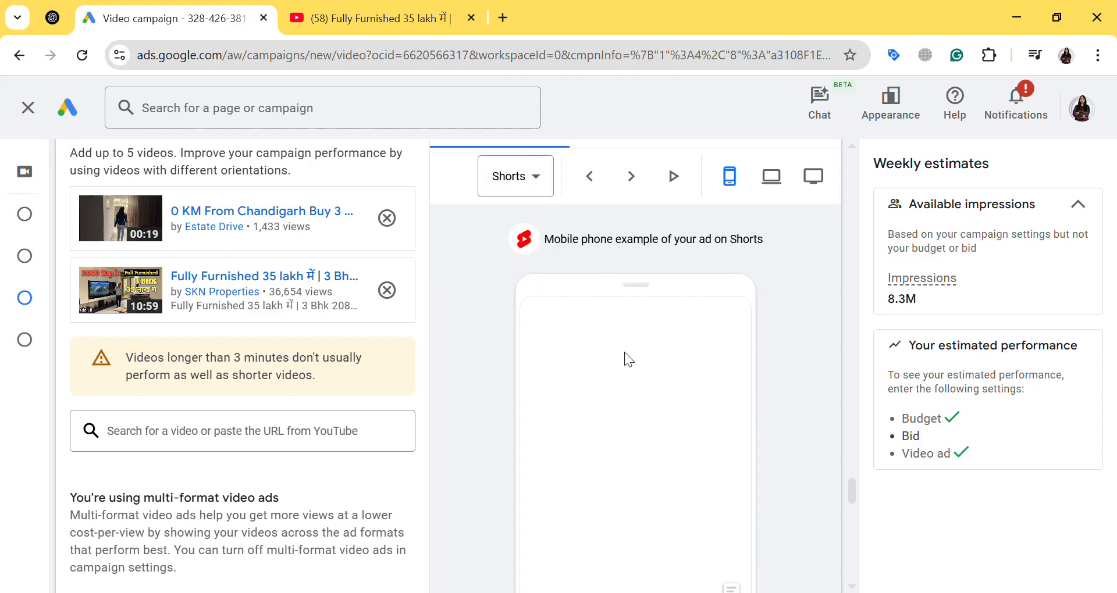
pyautogui.scroll(-3, 625, 351)
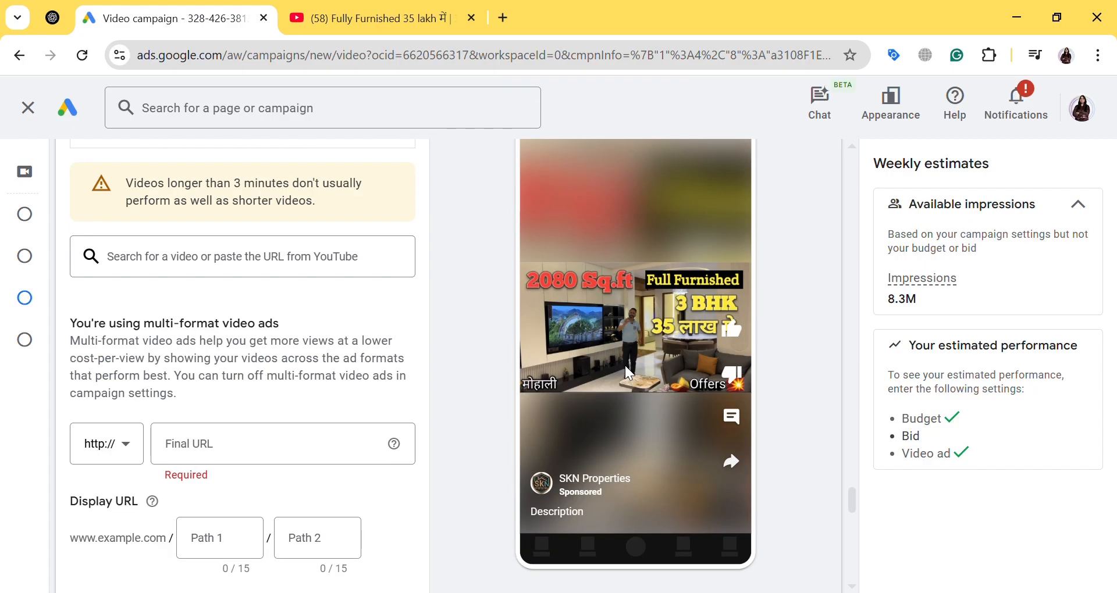
pyautogui.scroll(2, 279, 338)
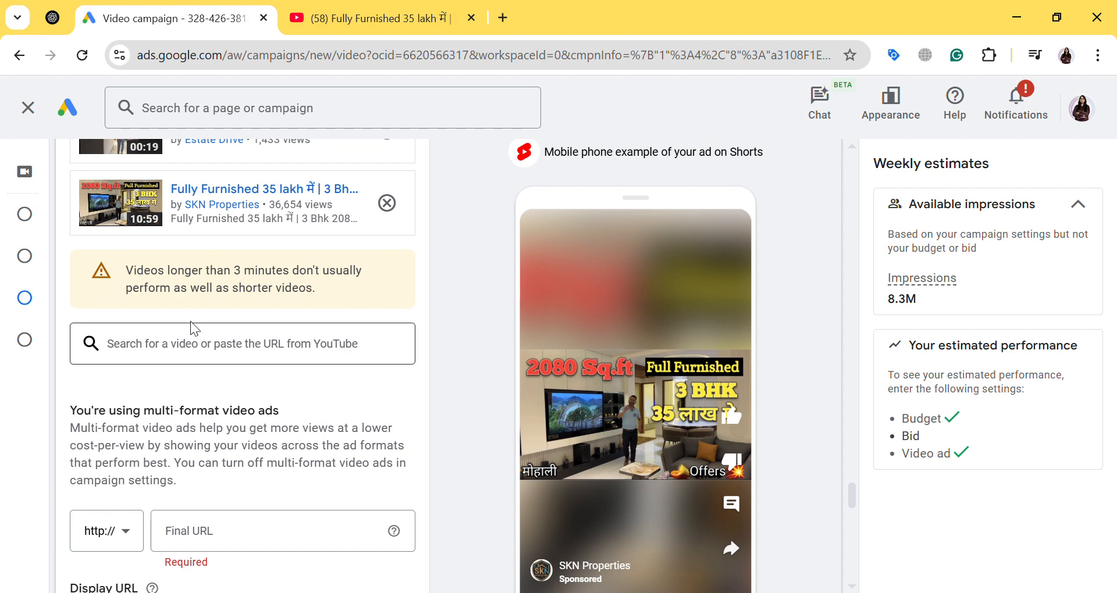
pyautogui.scroll(-3, 217, 327)
pyautogui.click(111, 379)
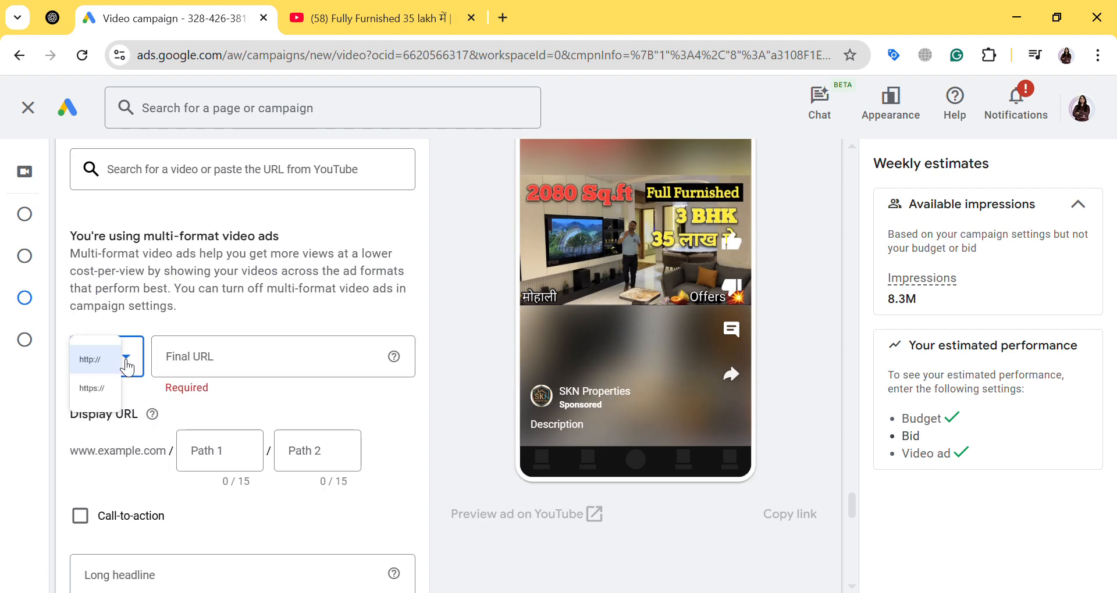
pyautogui.click(137, 410)
pyautogui.click(238, 365)
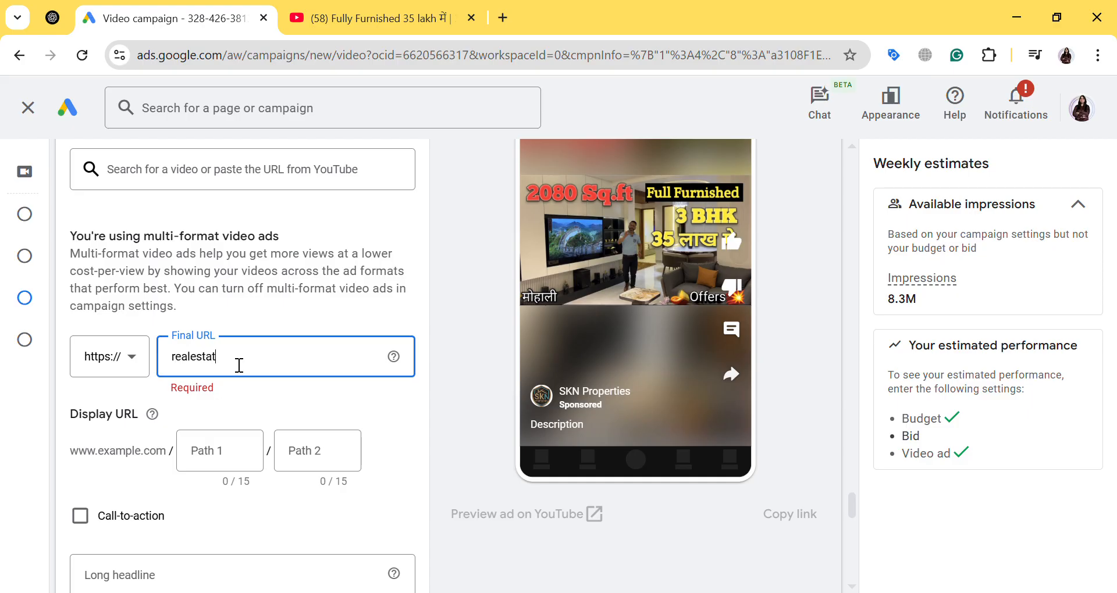
pyautogui.write('realestate.com')
# Set the ad's display URL paths to buy_property and chandigarh
pyautogui.click(233, 466)
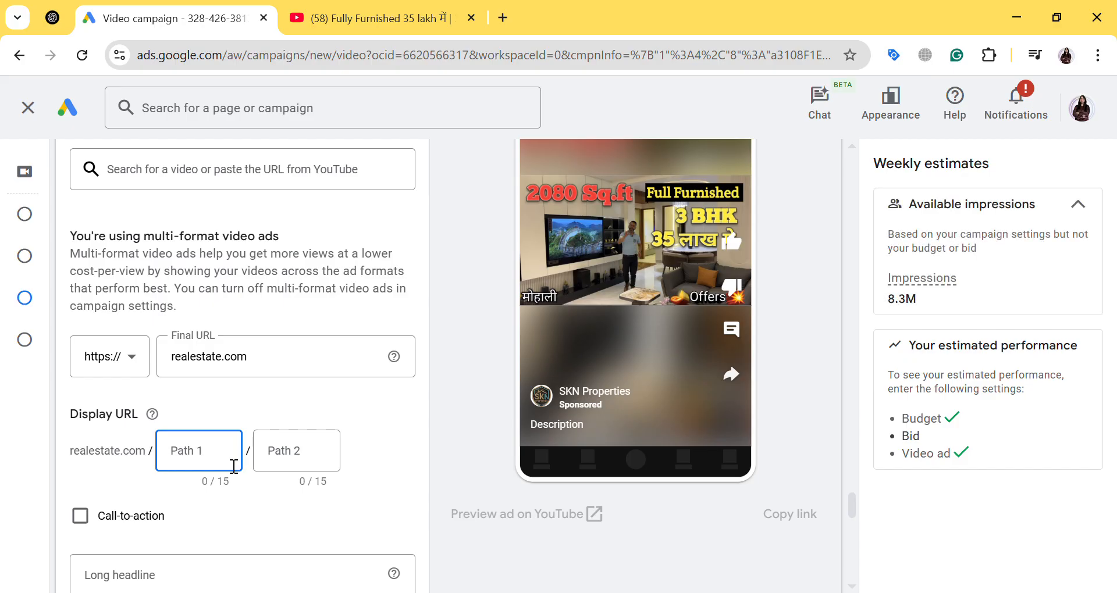
pyautogui.write('bou')
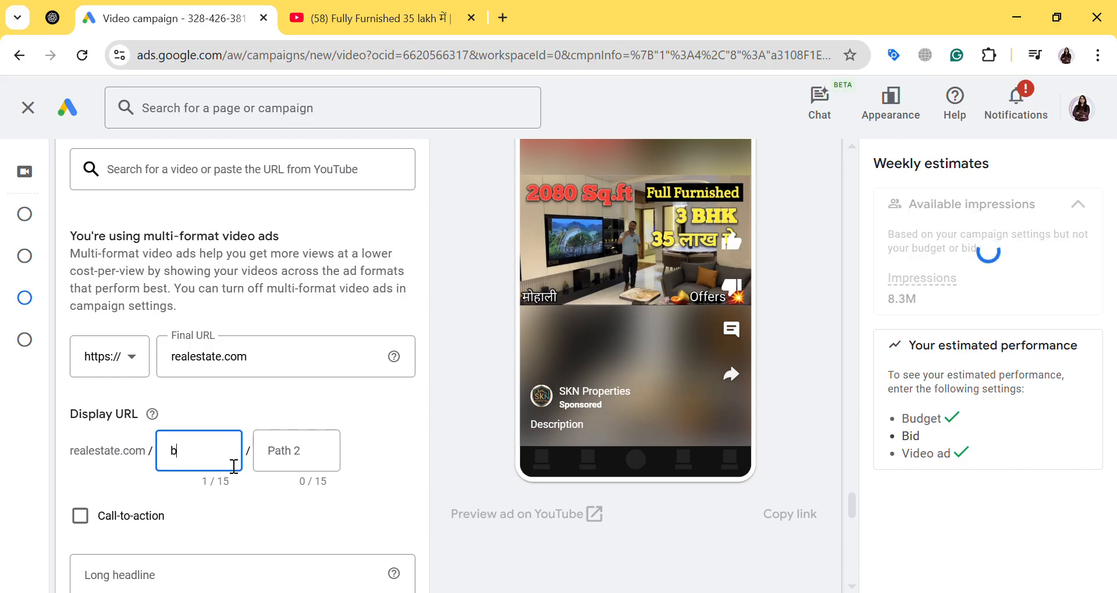
pyautogui.press('BackSpace')
pyautogui.press('BackSpace')
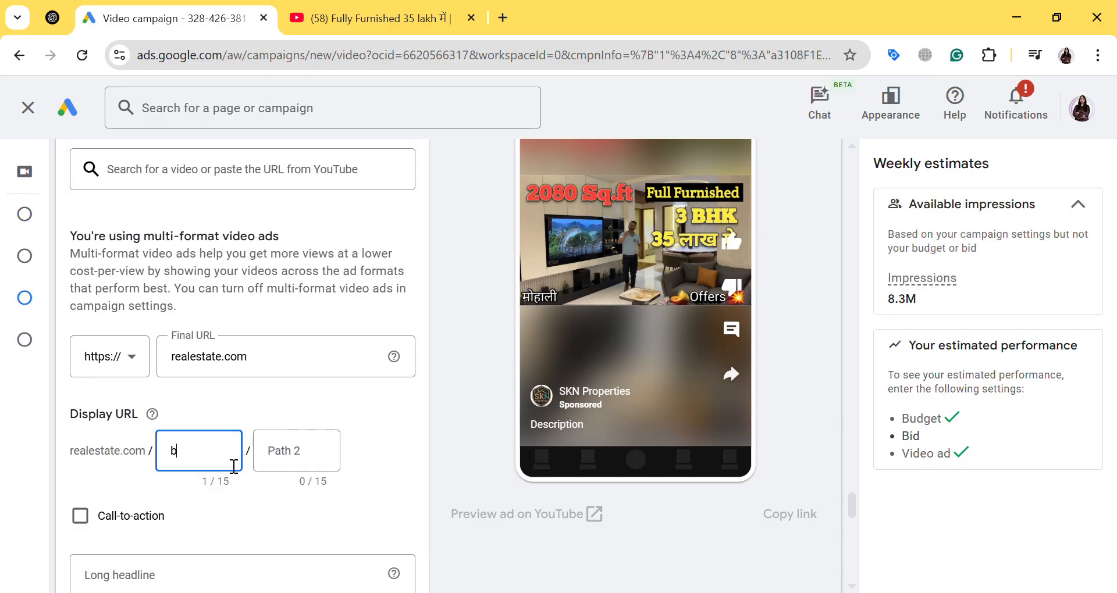
pyautogui.write('uiy')
pyautogui.press('BackSpace')
pyautogui.press('BackSpace')
pyautogui.write('yproperty')
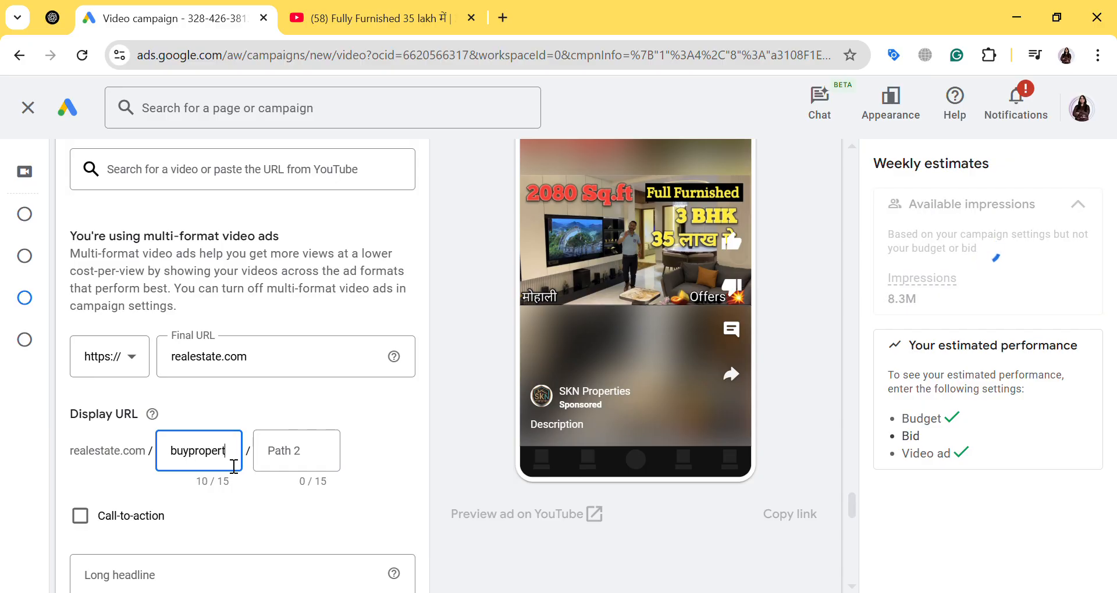
pyautogui.click(187, 455)
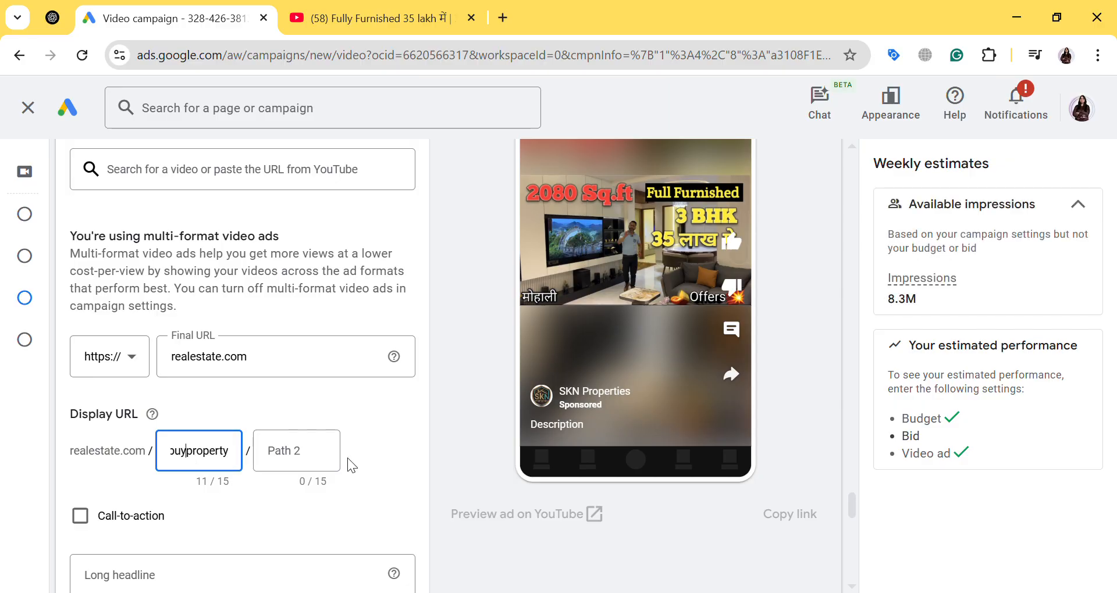
pyautogui.write('_')
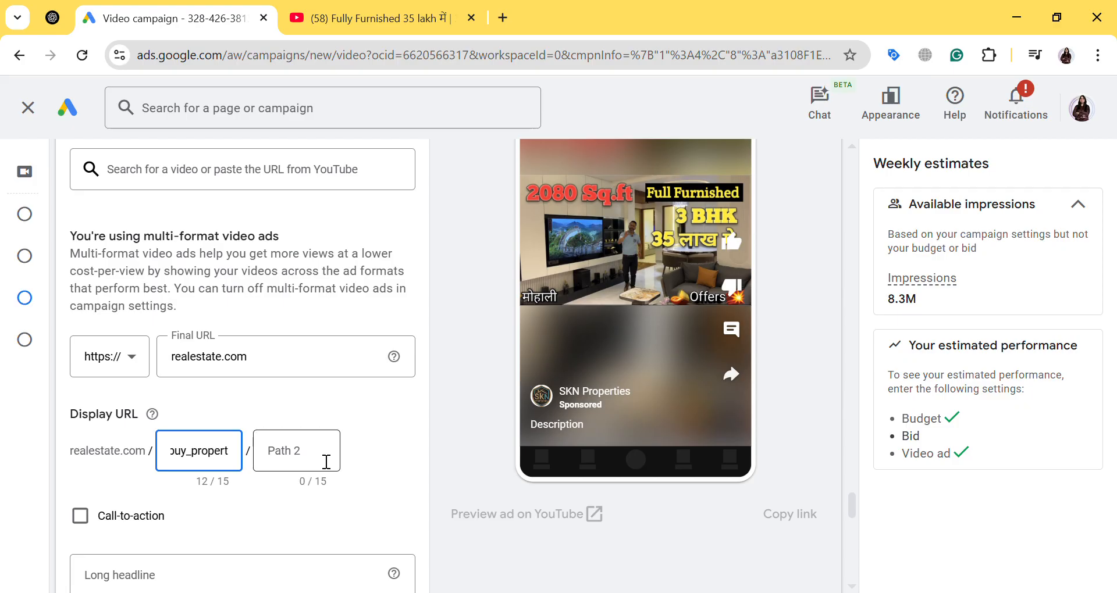
pyautogui.click(326, 463)
pyautogui.write('chandigarh')
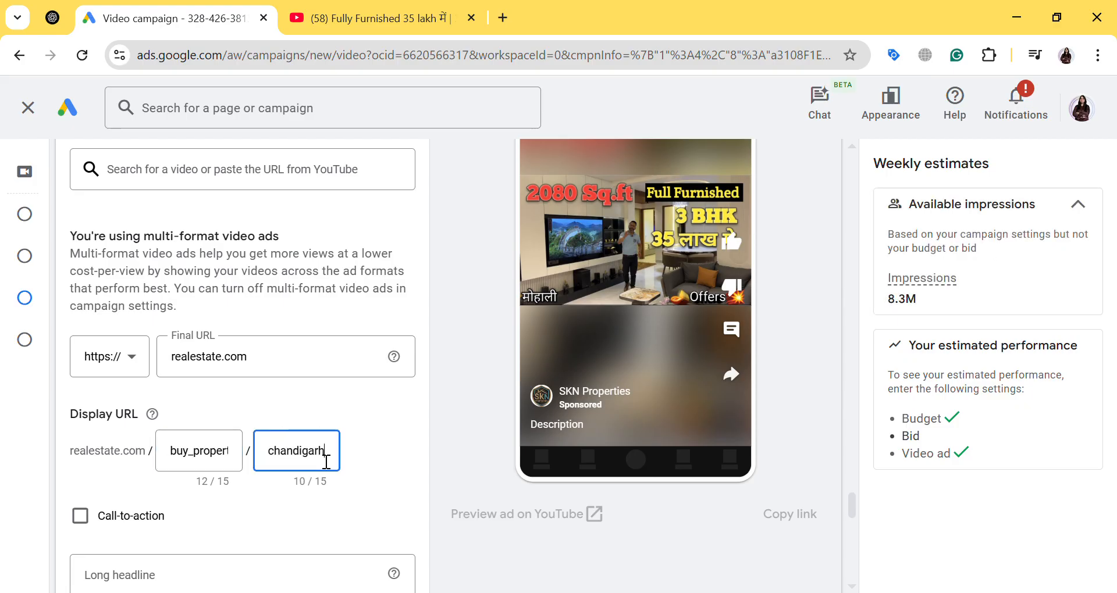
# Enable the ad's call-to-action and choose Learn more as its text
pyautogui.scroll(-3, 326, 462)
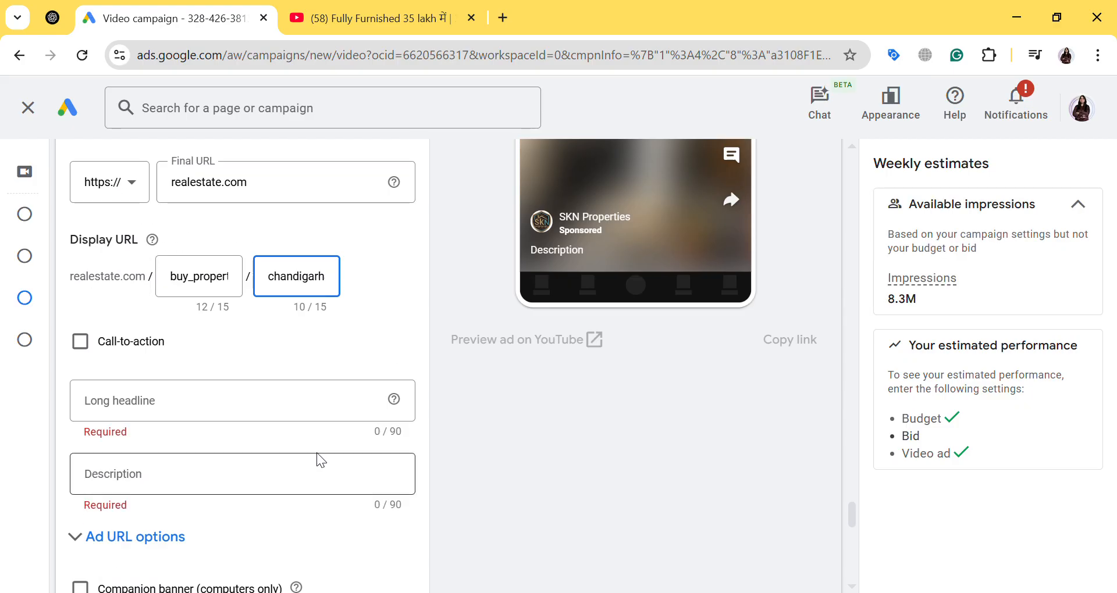
pyautogui.click(141, 347)
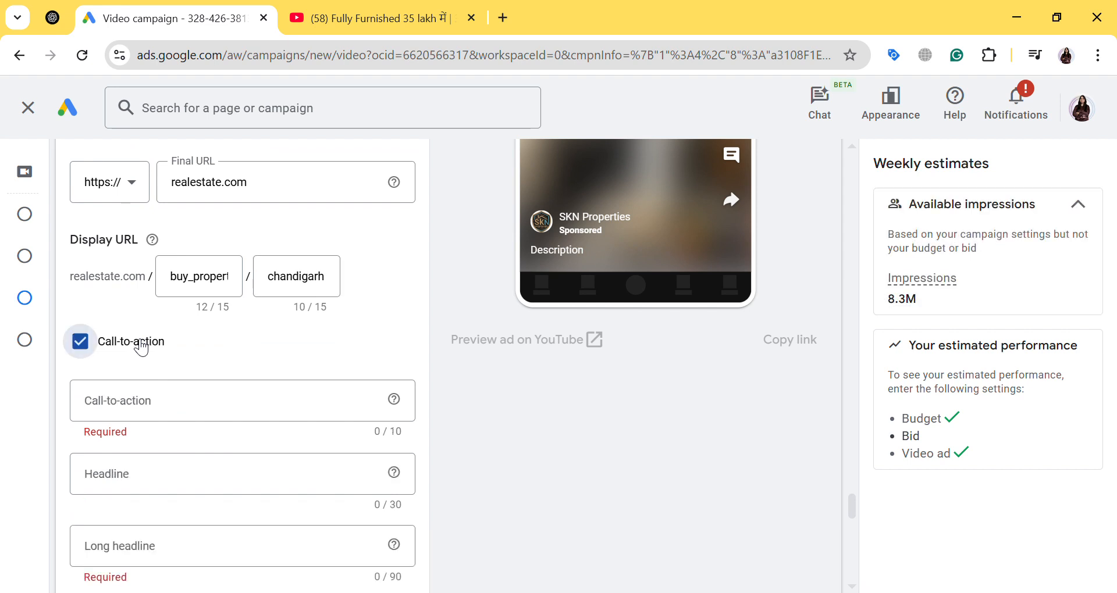
pyautogui.click(171, 413)
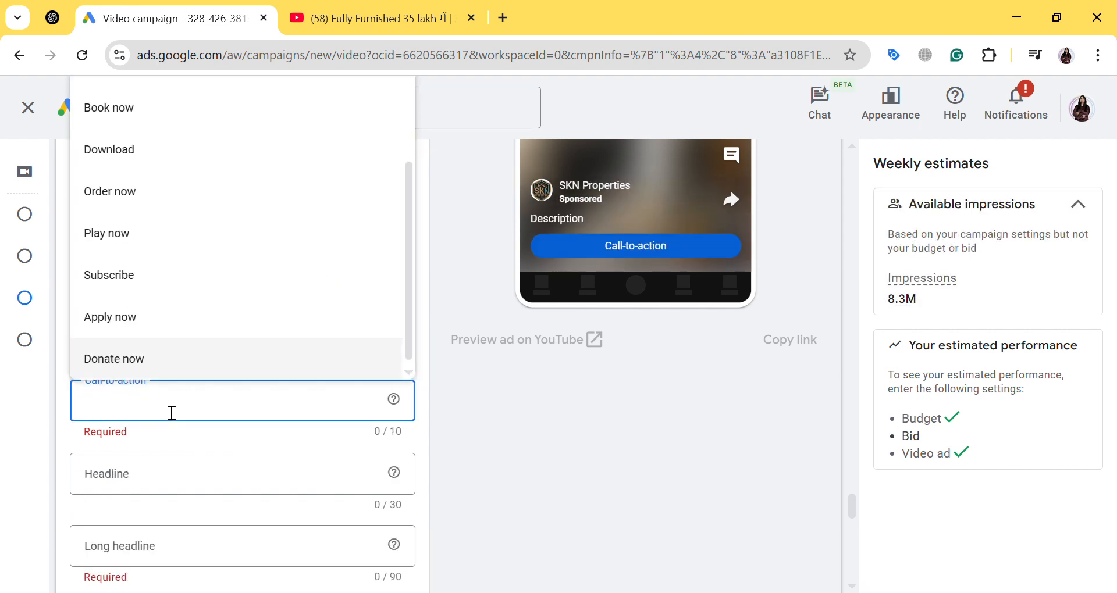
pyautogui.write('lr')
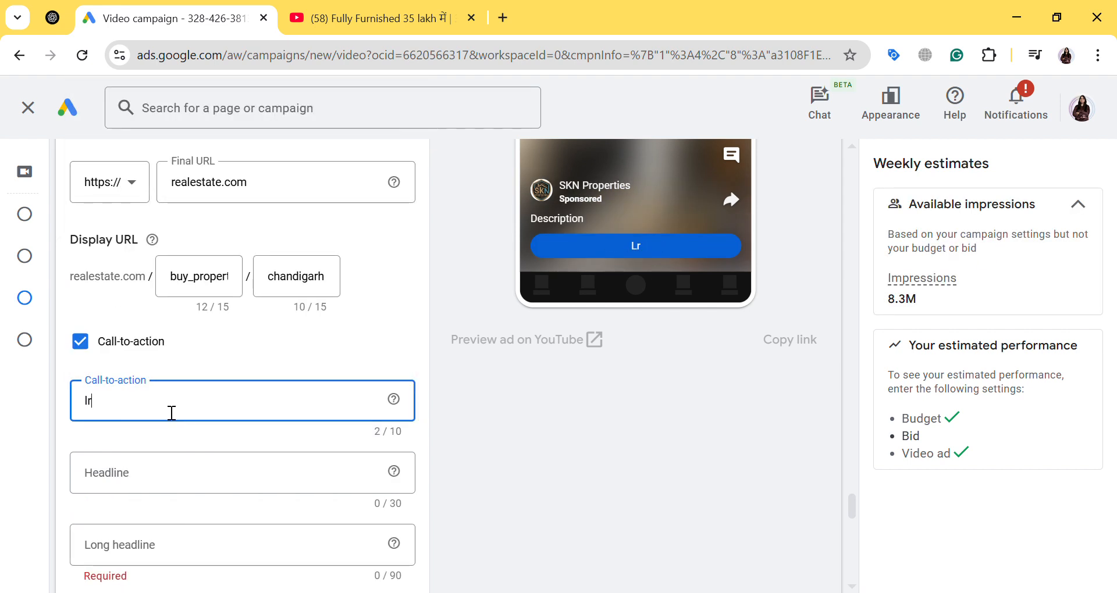
pyautogui.press('BackSpace')
pyautogui.write('ea')
pyautogui.click(161, 445)
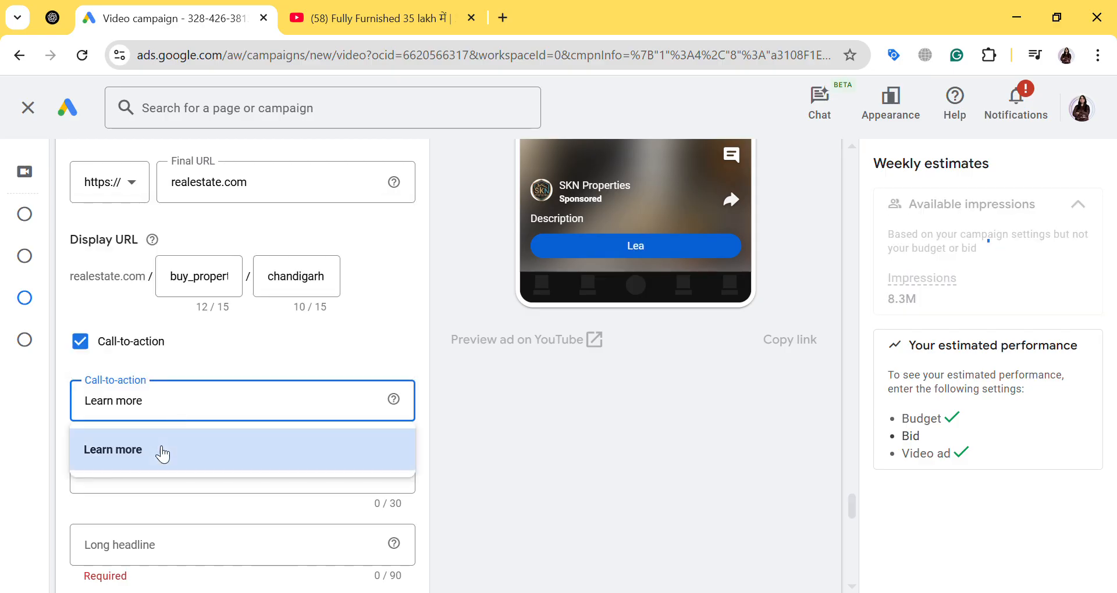
# Enter "Buy 3bhk flats in Chandigarh" as the ad's headline
pyautogui.scroll(-3, 174, 430)
pyautogui.click(197, 317)
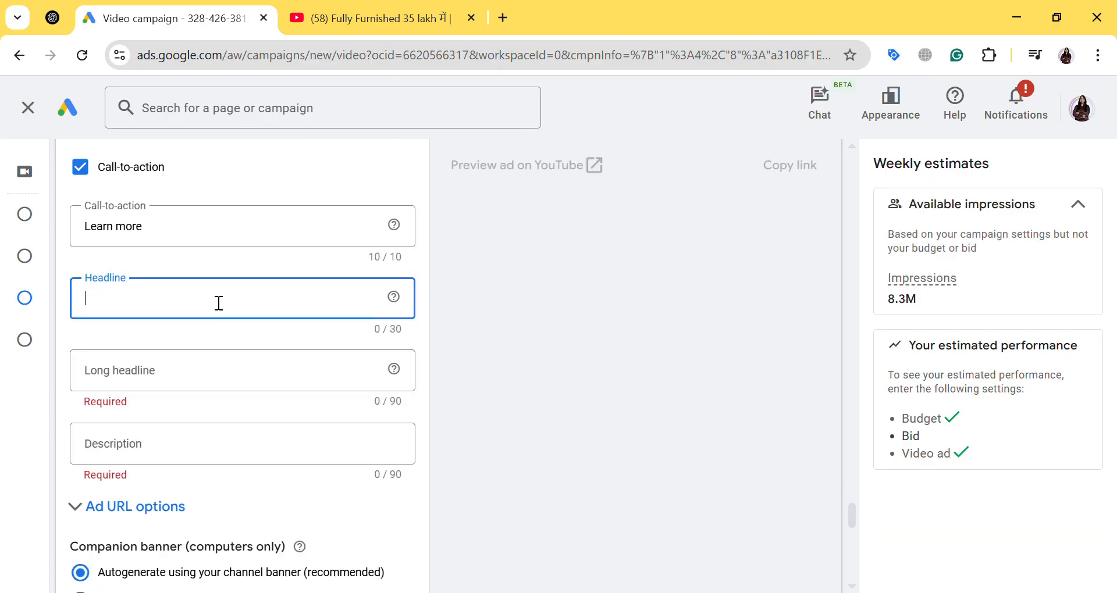
pyautogui.click(208, 386)
pyautogui.click(227, 314)
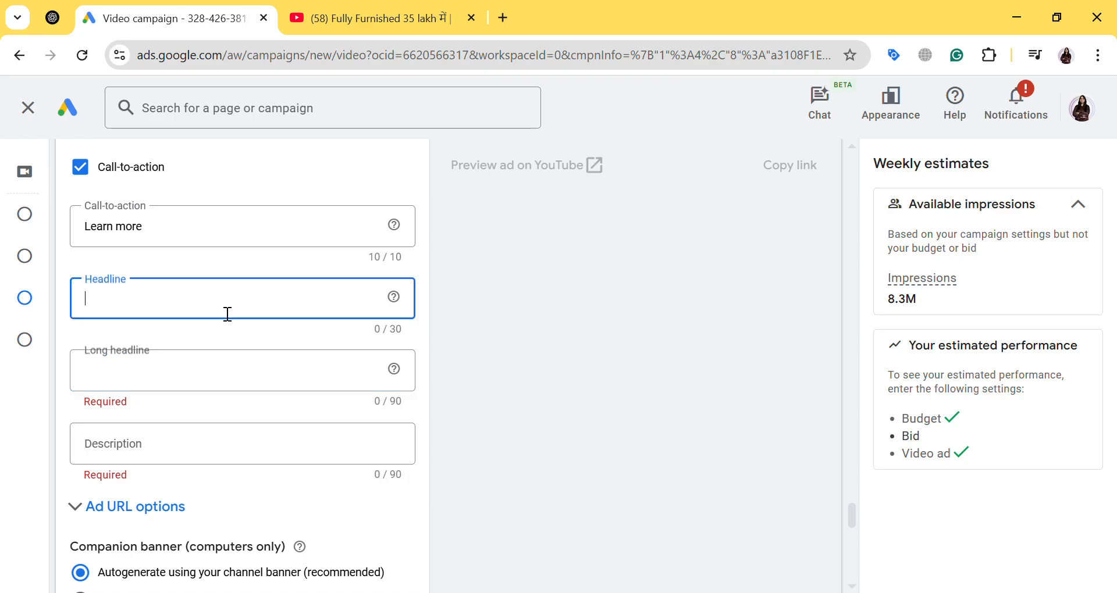
pyautogui.write('Buy ')
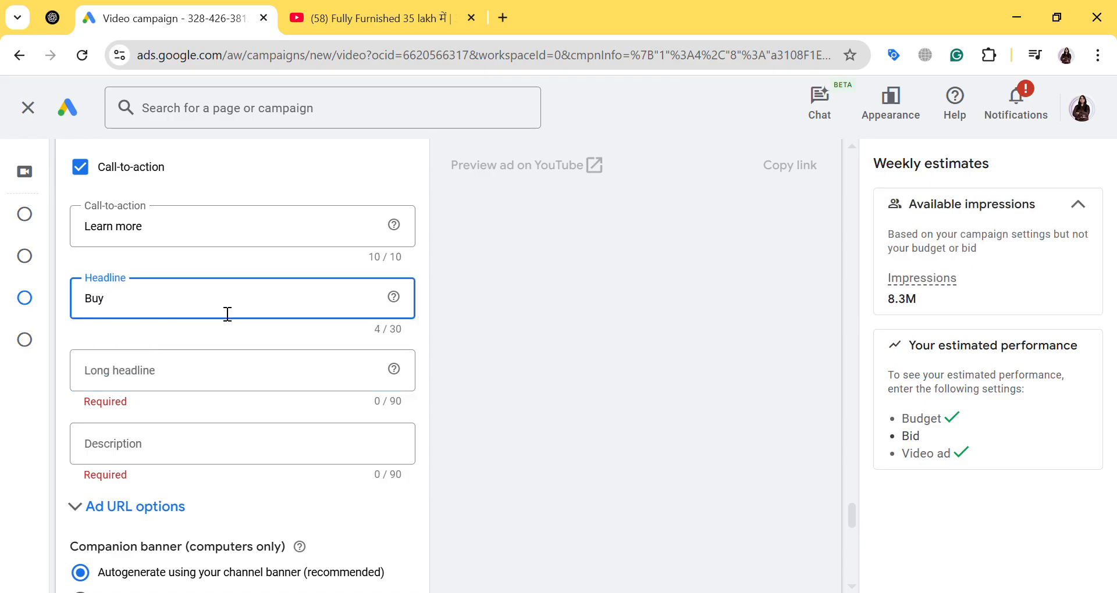
pyautogui.write('3bhk flats ')
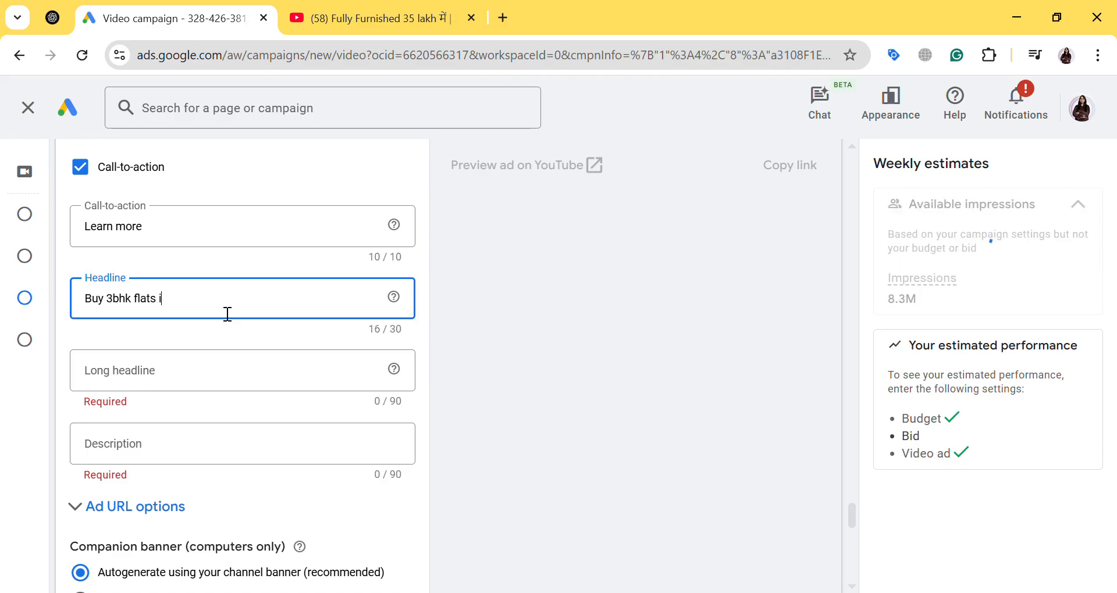
pyautogui.write('in Chandigarh')
pyautogui.click(274, 374)
pyautogui.scroll(-2, 259, 378)
pyautogui.click(246, 361)
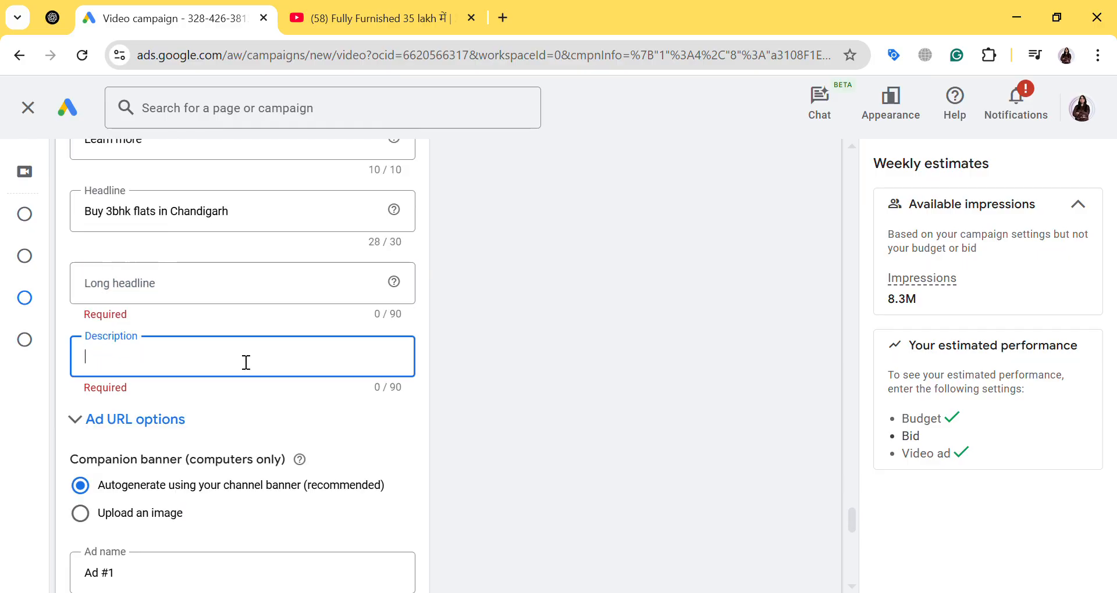
# Set the ad group's Target CPV bid to ₹0.25
pyautogui.scroll(-10, 239, 358)
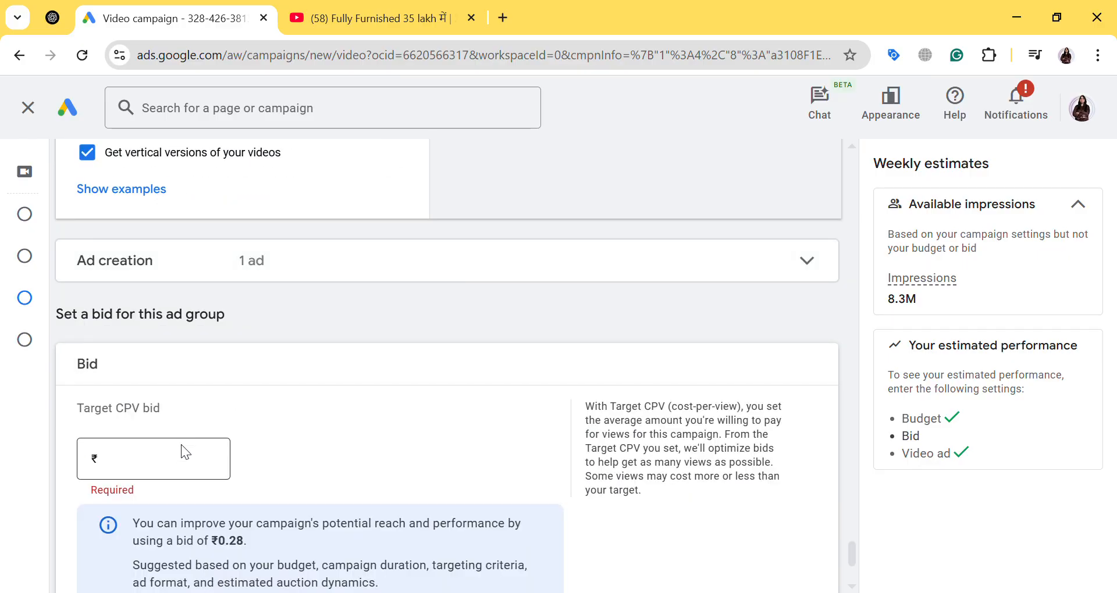
pyautogui.click(156, 468)
pyautogui.write('0.25')
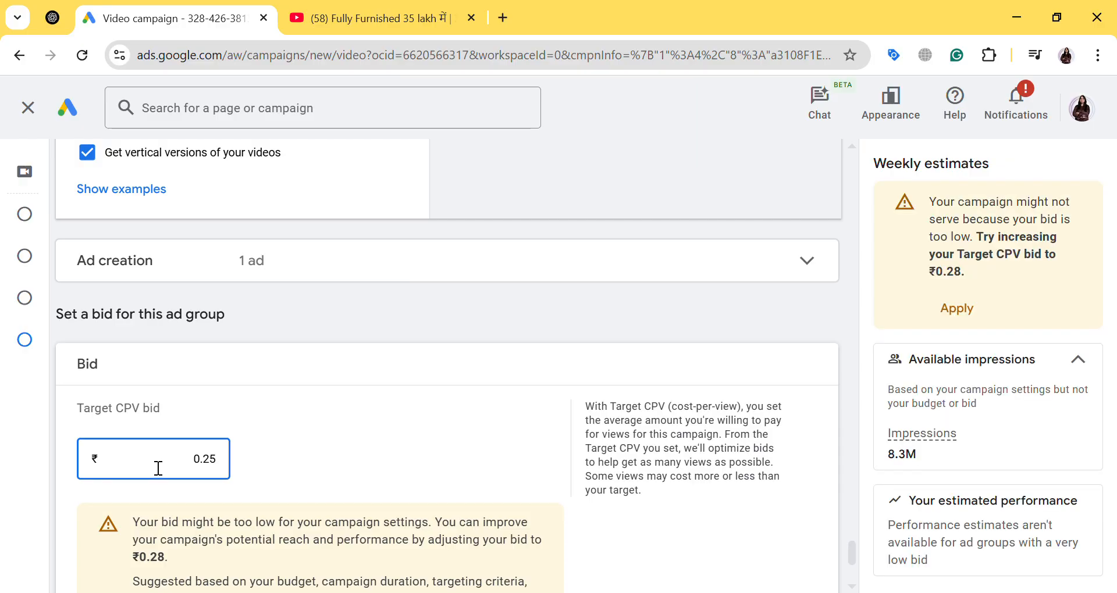
pyautogui.scroll(-4, 279, 483)
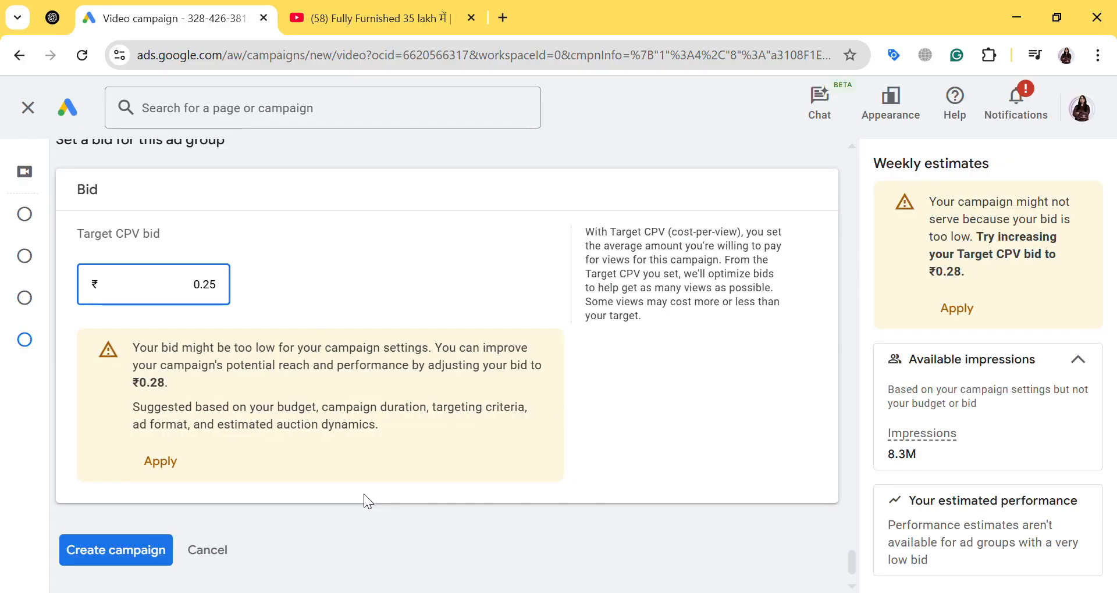
# Return to the ad's text fields and enter "Best Residential Property in Chandigarh" as the long headline
pyautogui.scroll(4, 364, 494)
pyautogui.scroll(10, 364, 494)
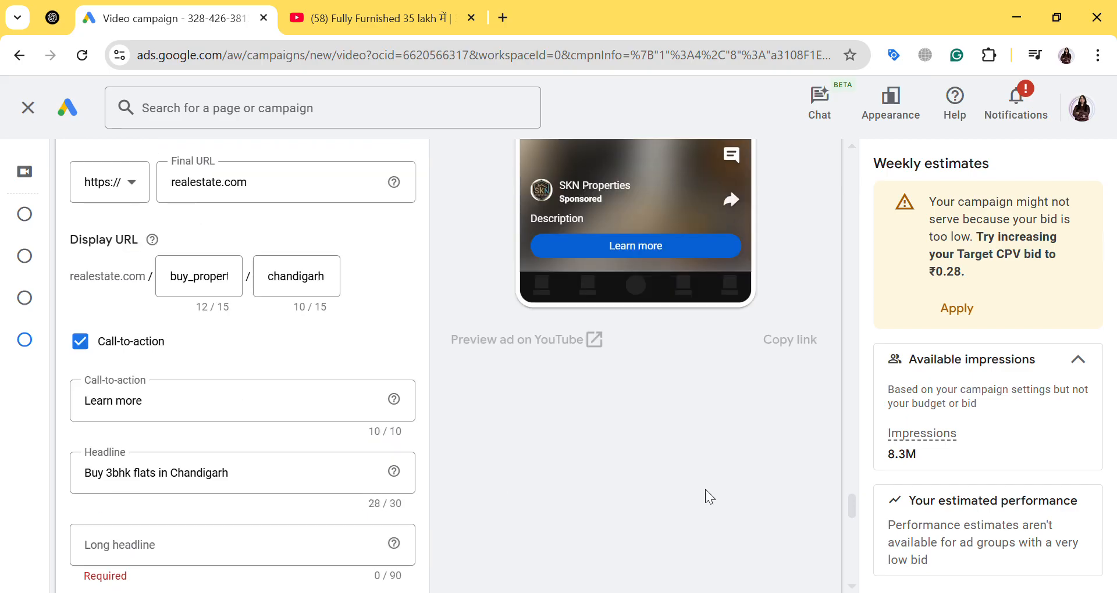
pyautogui.scroll(3, 714, 487)
pyautogui.scroll(-7, 658, 487)
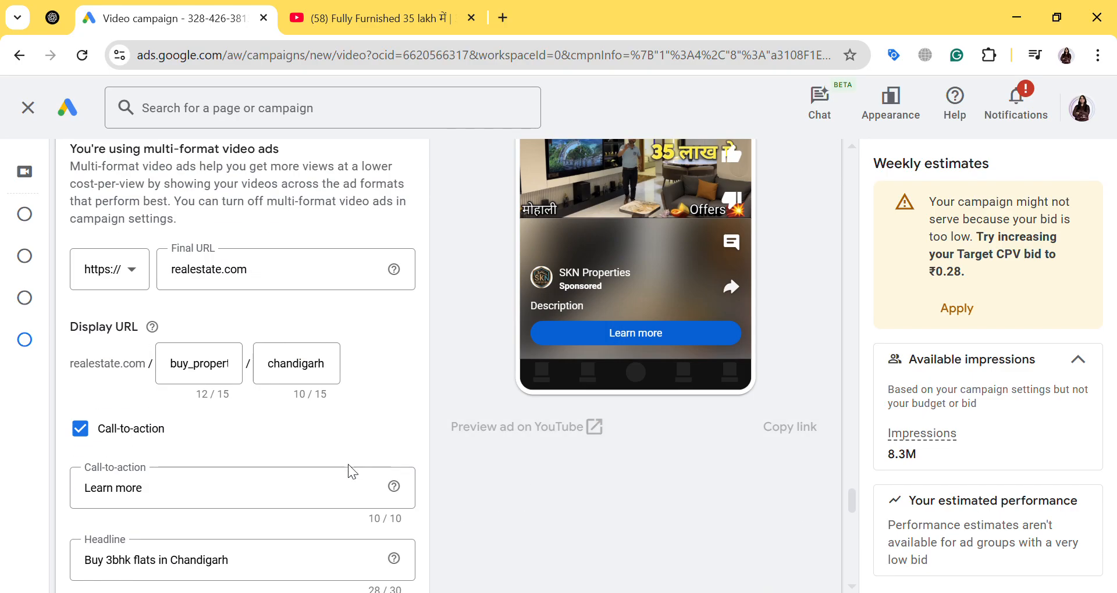
pyautogui.scroll(-3, 180, 524)
pyautogui.click(177, 378)
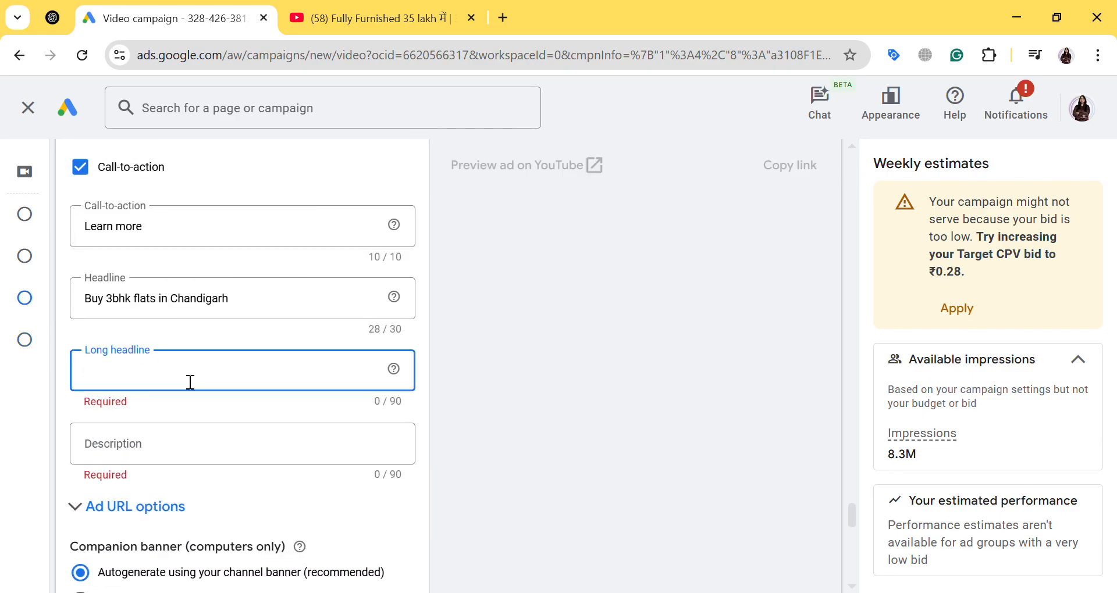
pyautogui.write('Best ')
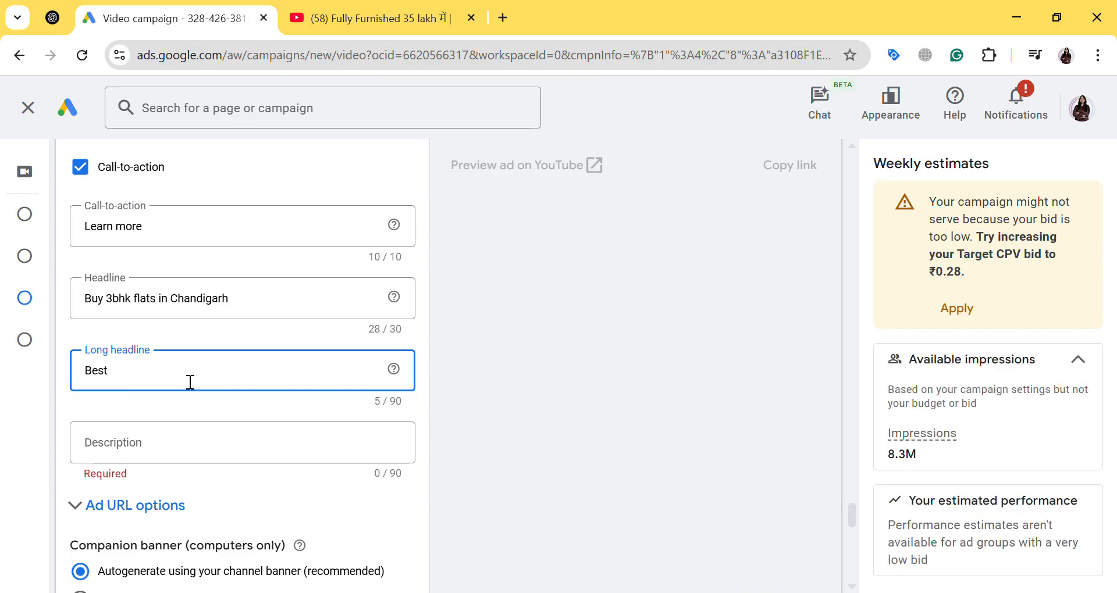
pyautogui.write('Residen')
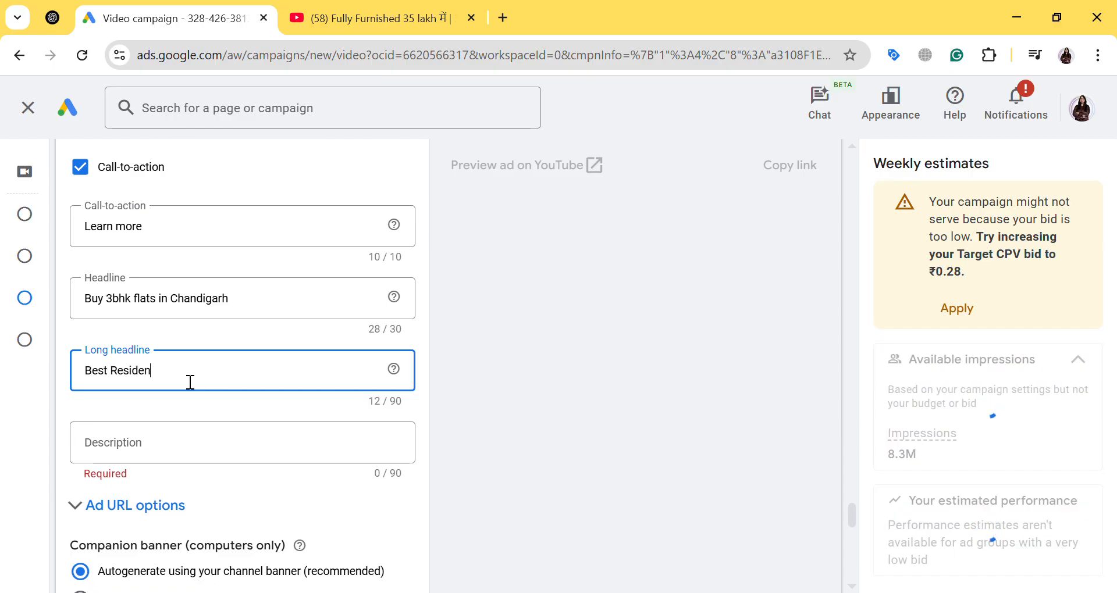
pyautogui.write('tial Pro')
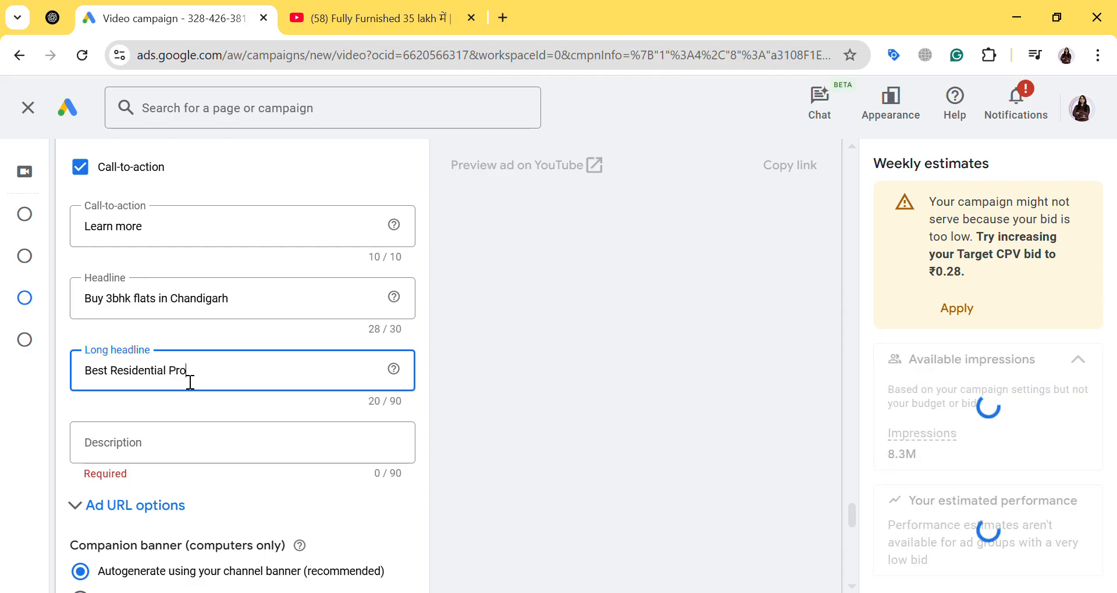
pyautogui.write('perty i')
pyautogui.press('BackSpace')
pyautogui.press('BackSpace')
pyautogui.press('BackSpace')
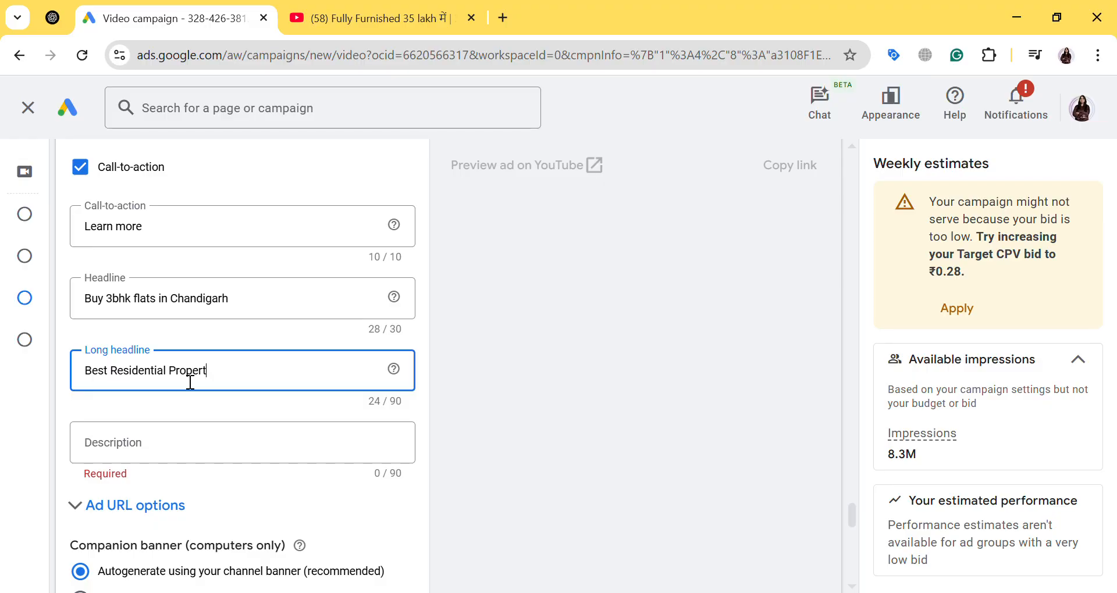
pyautogui.write('y in C')
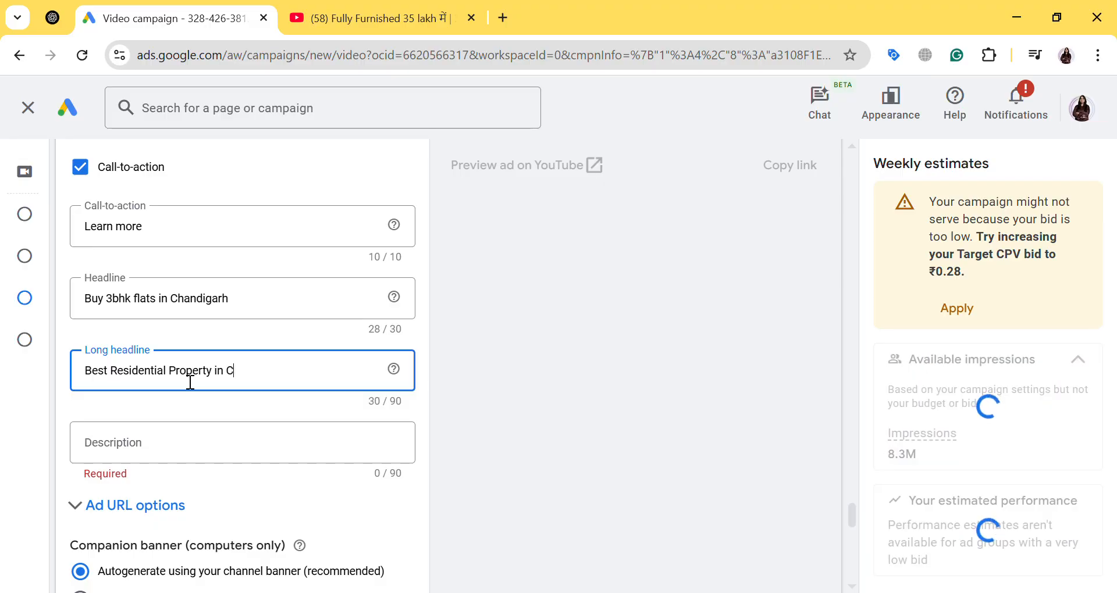
pyautogui.write('handigarh')
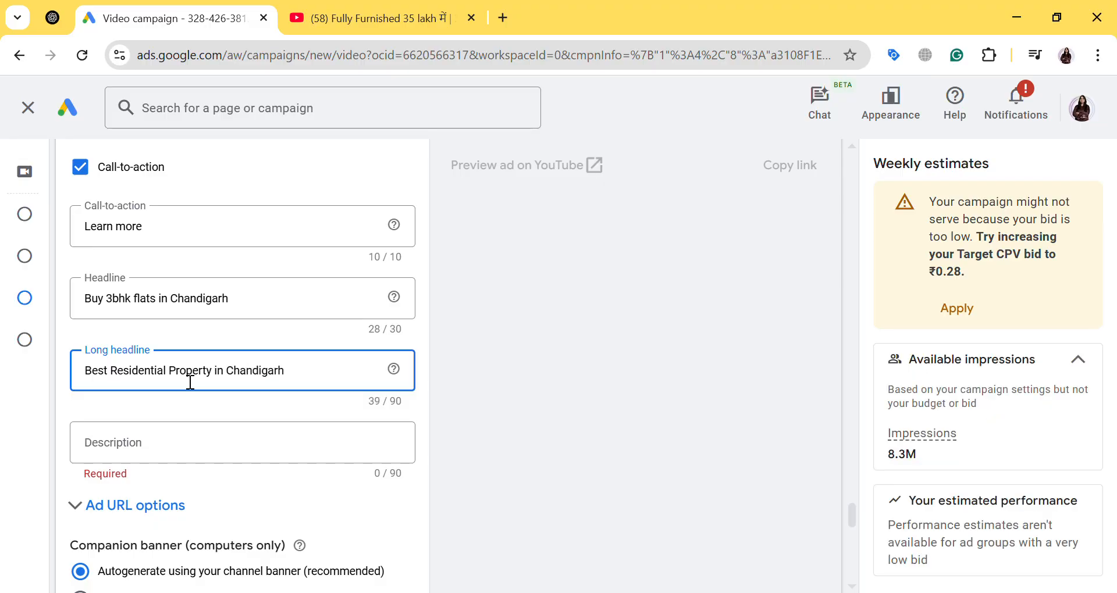
pyautogui.write('. RE')
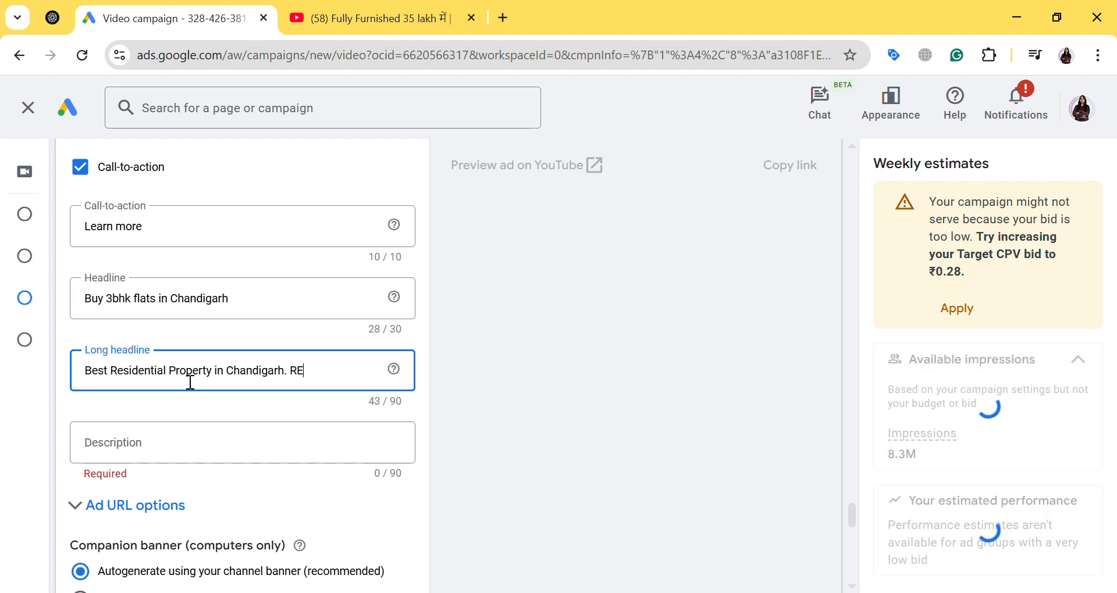
pyautogui.write('RA Approved P')
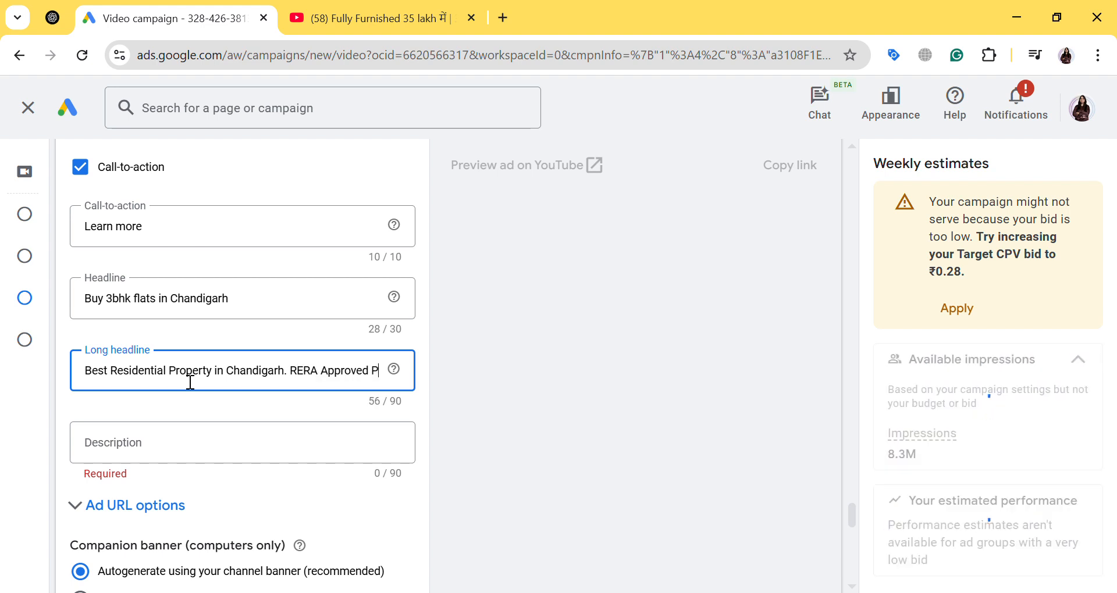
pyautogui.write('Rojec')
# Extend the long headline with a second sentence, "RERA Approved Project.", after a full stop
pyautogui.press('BackSpace')
pyautogui.press('BackSpace')
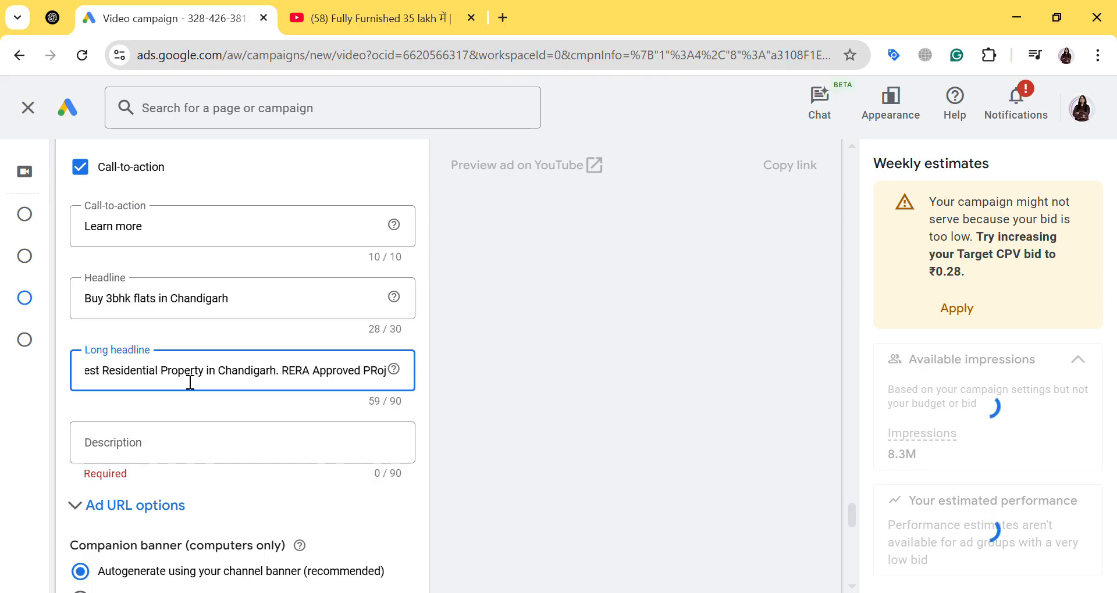
pyautogui.press('BackSpace')
pyautogui.press('BackSpace')
pyautogui.press('BackSpace')
pyautogui.write('roje')
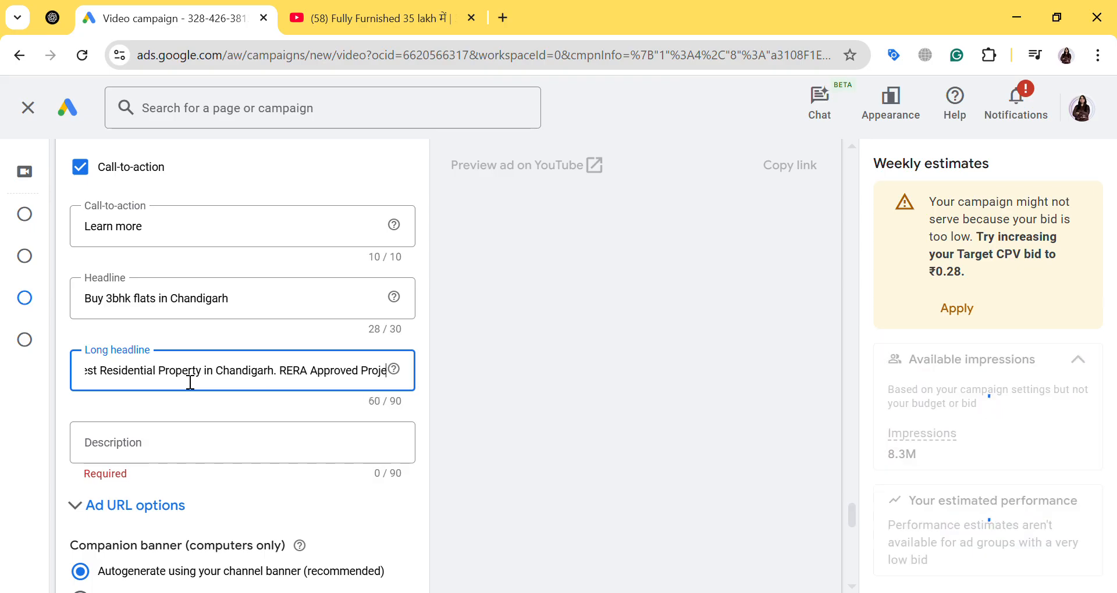
pyautogui.write('ct.')
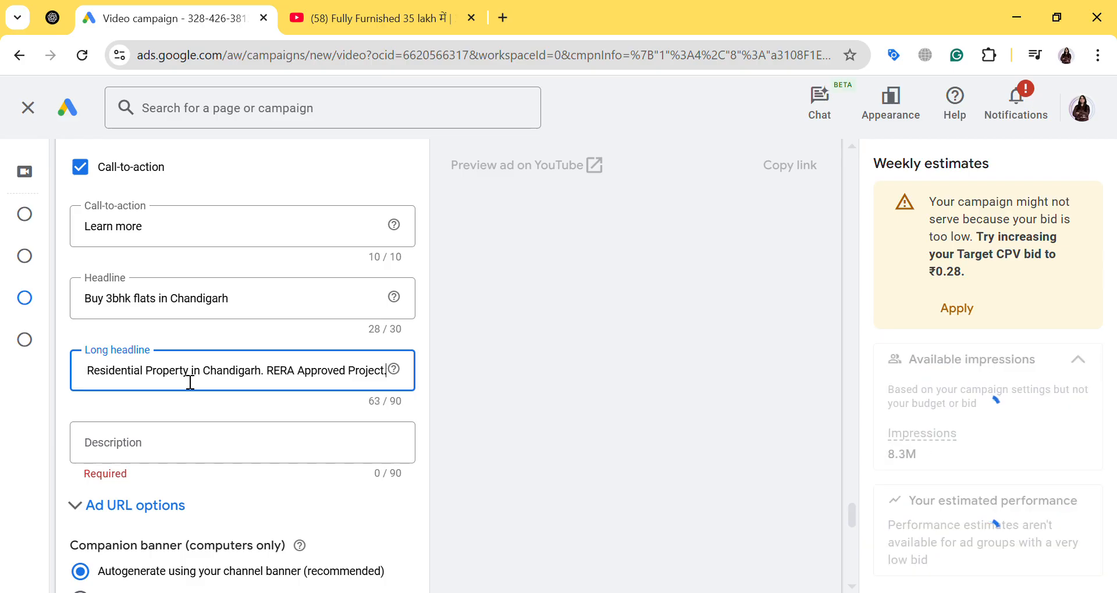
# Begin the ad's description with the text "Buy 2/3/4/ bhk flats"
pyautogui.click(175, 446)
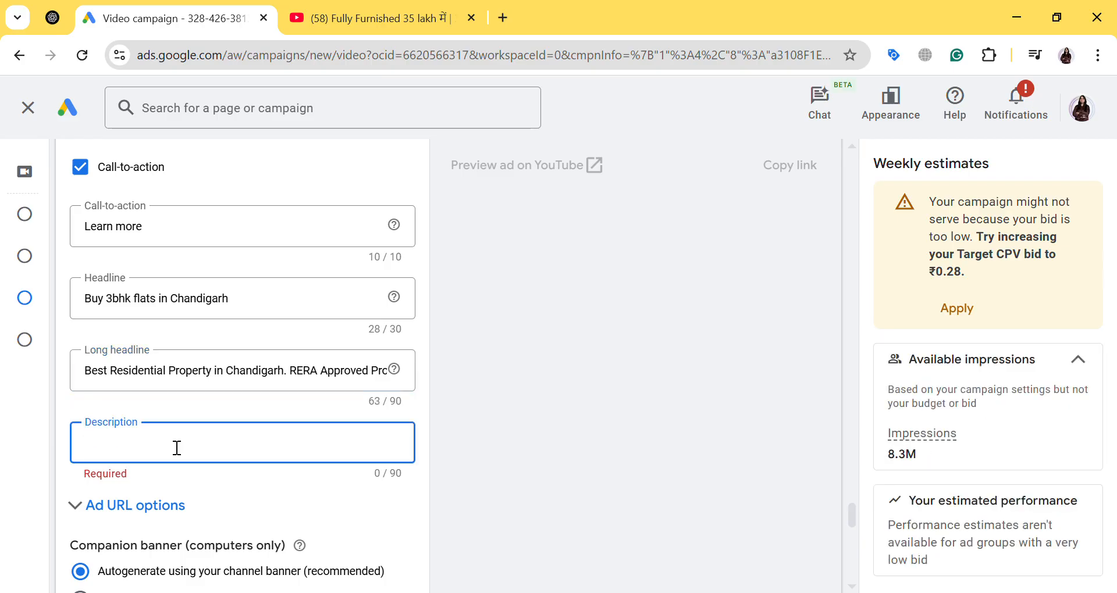
pyautogui.write('Buy')
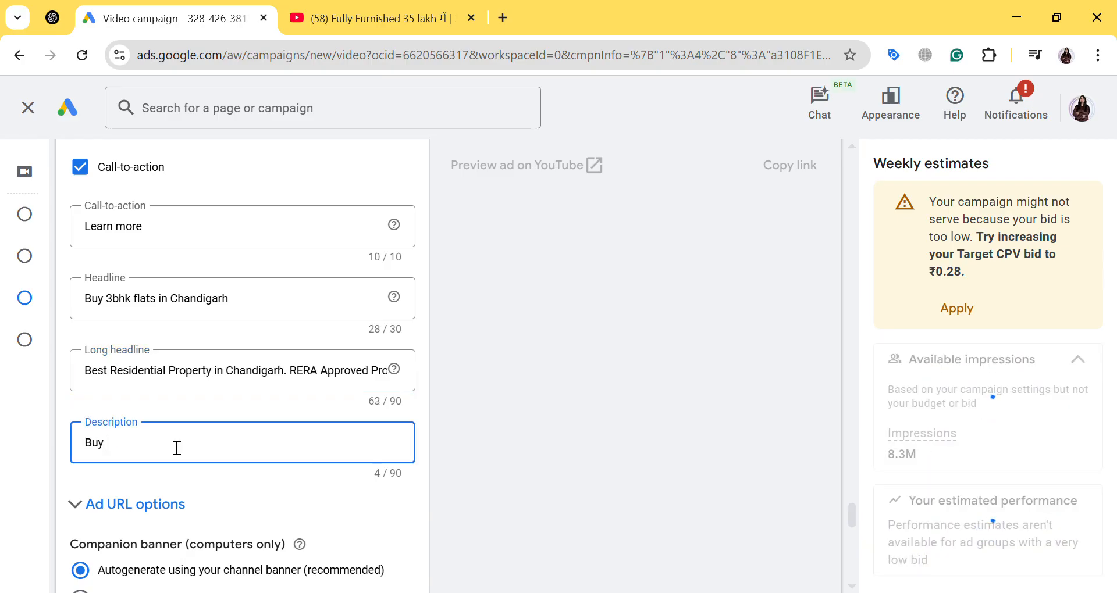
pyautogui.write(' 3/4/')
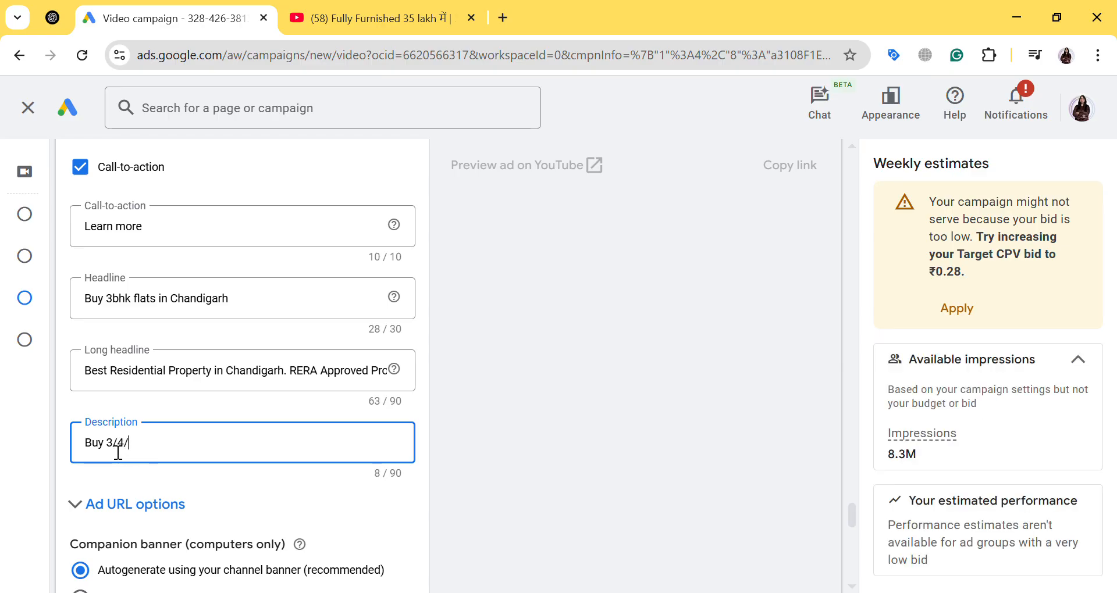
pyautogui.write('2/')
pyautogui.click(178, 447)
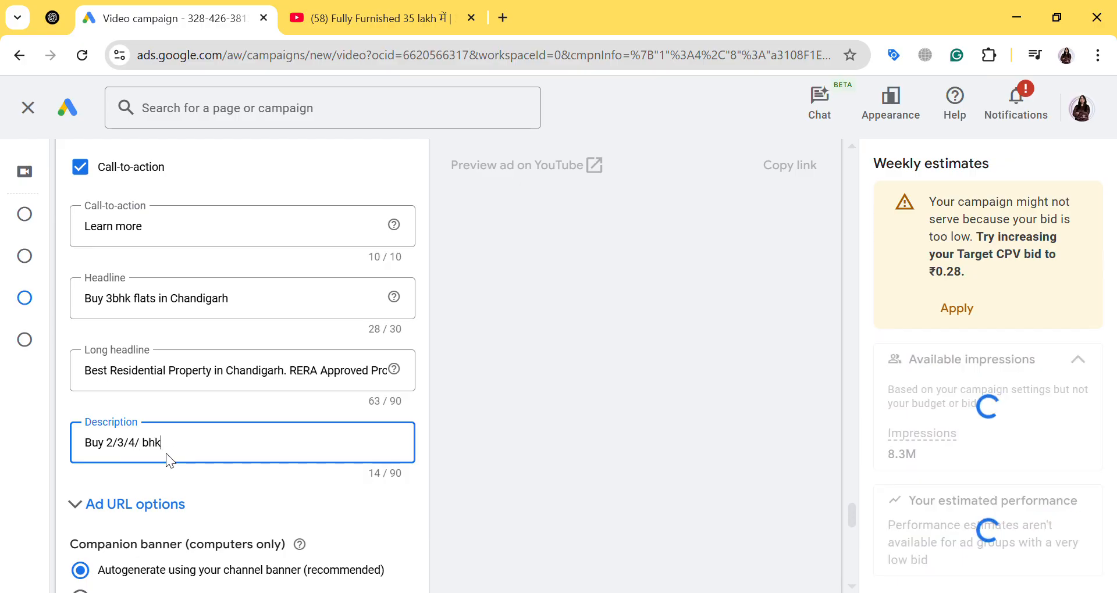
pyautogui.write('bhk flats ')
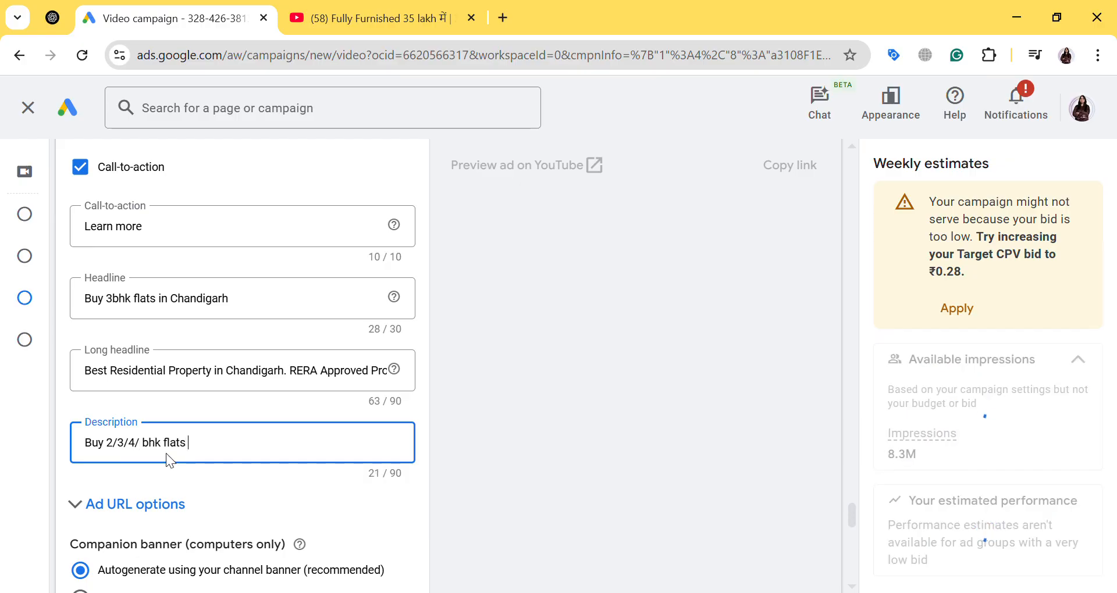
pyautogui.write('in Cahndi')
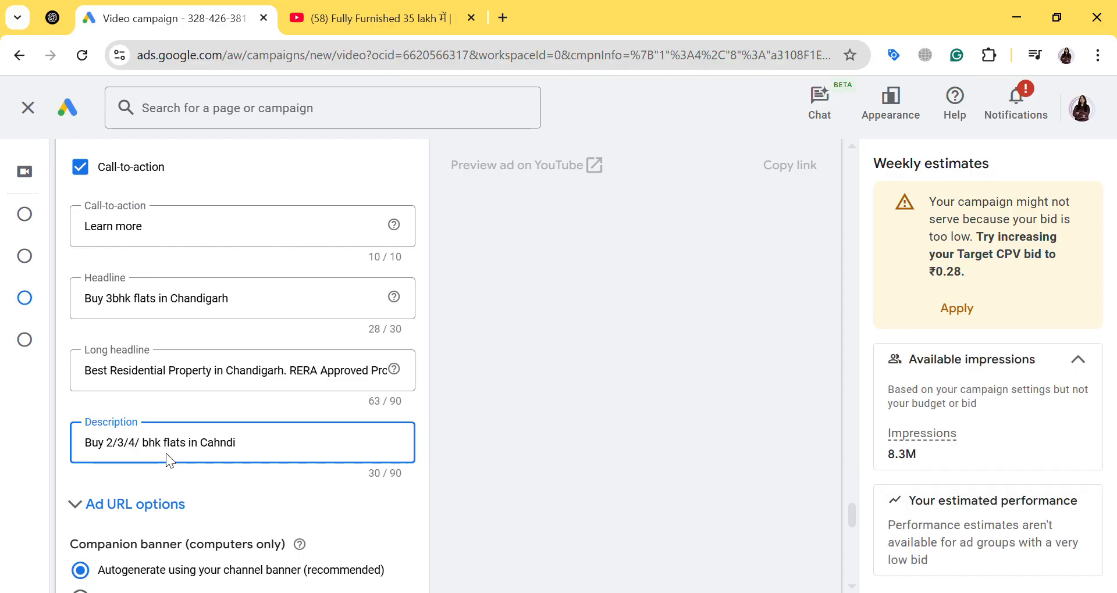
# Complete the ad's description by adding "in Chandigarh" after "flats", correcting the spelling of the city name
pyautogui.press('BackSpace')
pyautogui.press('BackSpace')
pyautogui.press('BackSpace')
pyautogui.press('BackSpace')
pyautogui.press('BackSpace')
pyautogui.press('BackSpace')
pyautogui.write('Chandugarh')
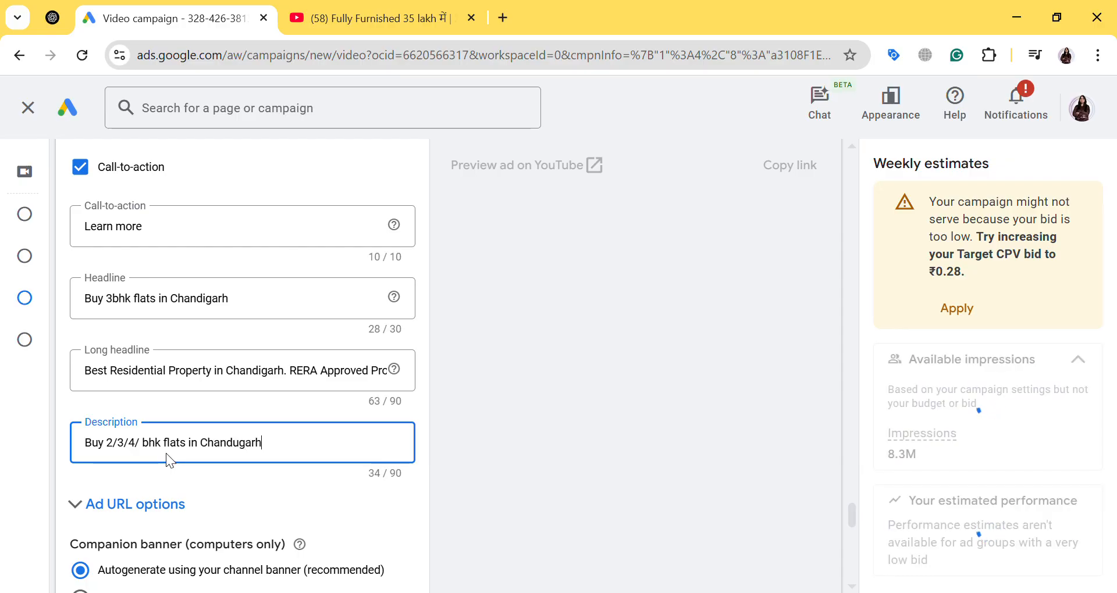
pyautogui.press('BackSpace')
pyautogui.press('BackSpace')
pyautogui.press('BackSpace')
pyautogui.press('BackSpace')
pyautogui.press('BackSpace')
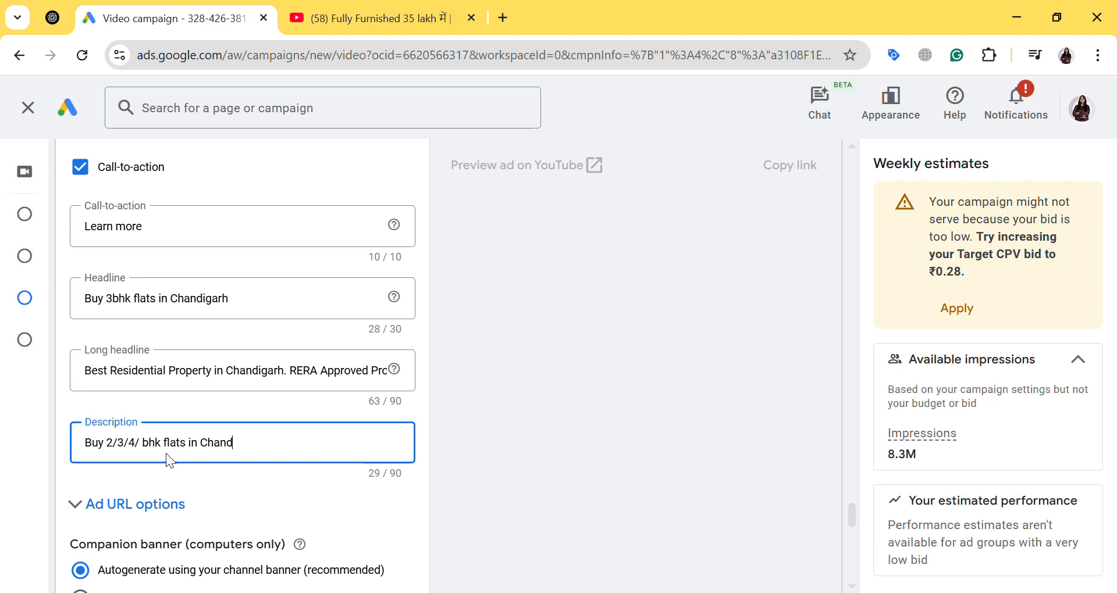
pyautogui.write('igarh')
pyautogui.press('BackSpace')
pyautogui.press('BackSpace')
pyautogui.press('BackSpace')
pyautogui.press('BackSpace')
pyautogui.write('h')
pyautogui.press('BackSpace')
pyautogui.write('garh')
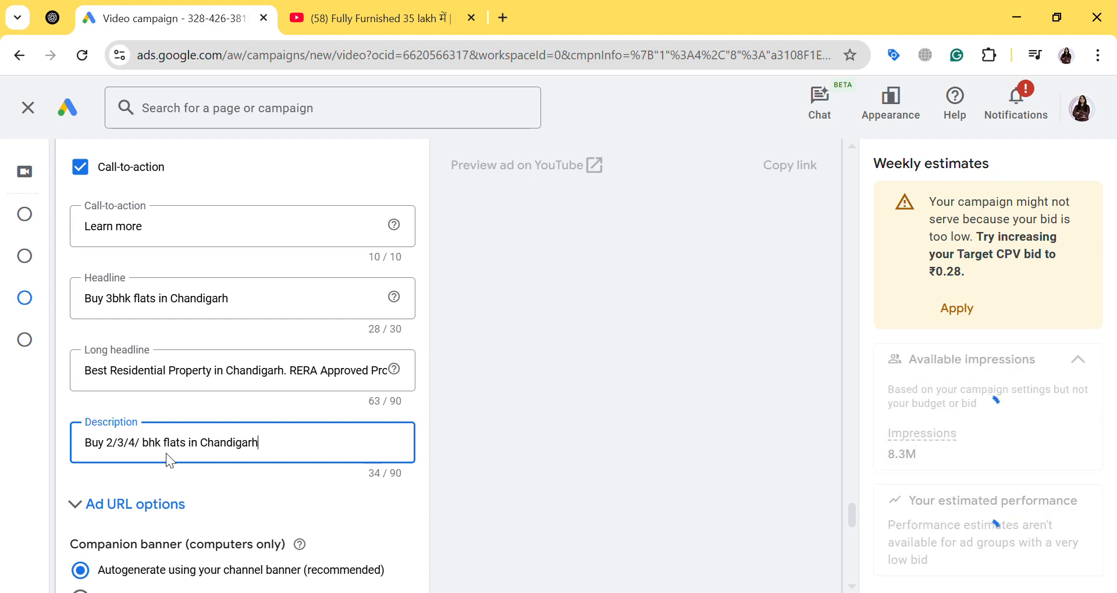
# Examine where the description and call-to-action appear in the mobile Shorts preview of the ad
pyautogui.scroll(8, 585, 406)
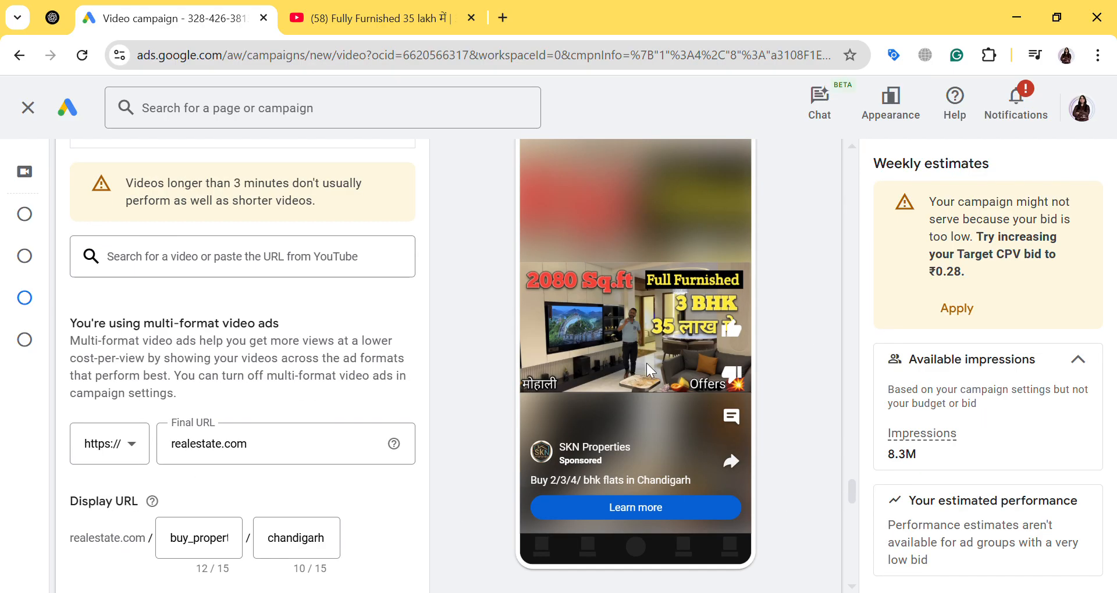
pyautogui.scroll(4, 648, 370)
pyautogui.scroll(-5, 667, 343)
pyautogui.moveTo(556, 490); pyautogui.dragTo(672, 487)
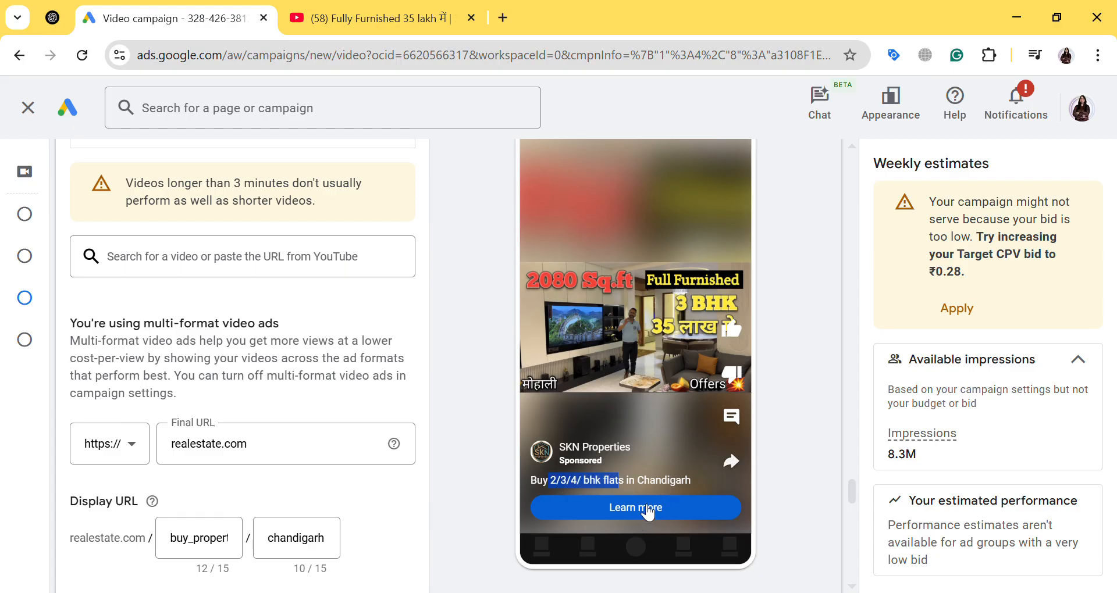
# Switch the ad preview to the In-feed video format and examine its long headline and description
pyautogui.scroll(3, 643, 509)
pyautogui.click(536, 186)
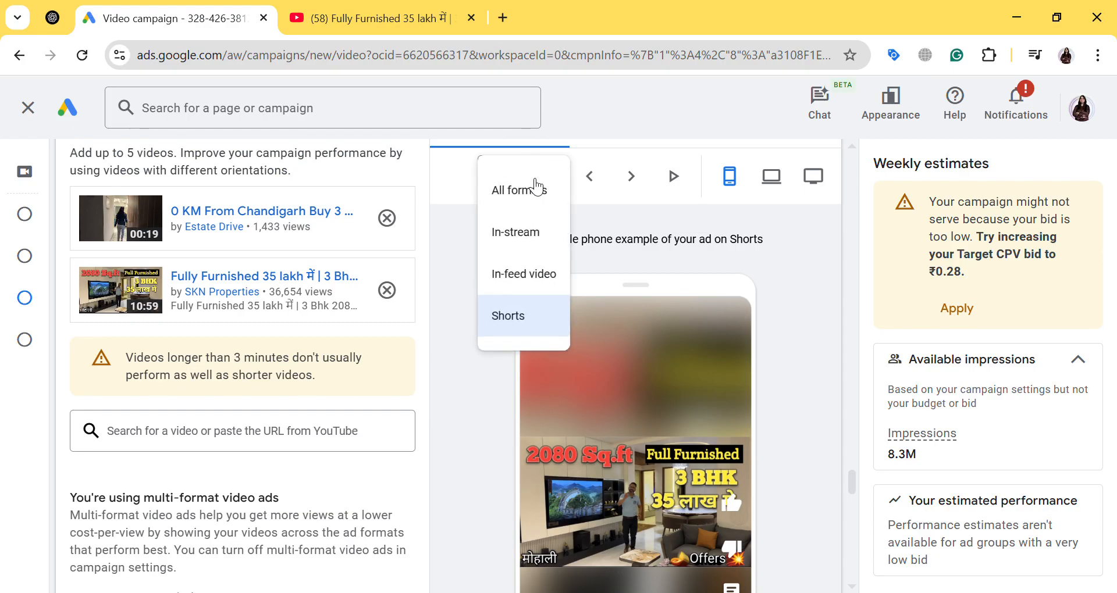
pyautogui.click(533, 285)
pyautogui.scroll(-2, 680, 308)
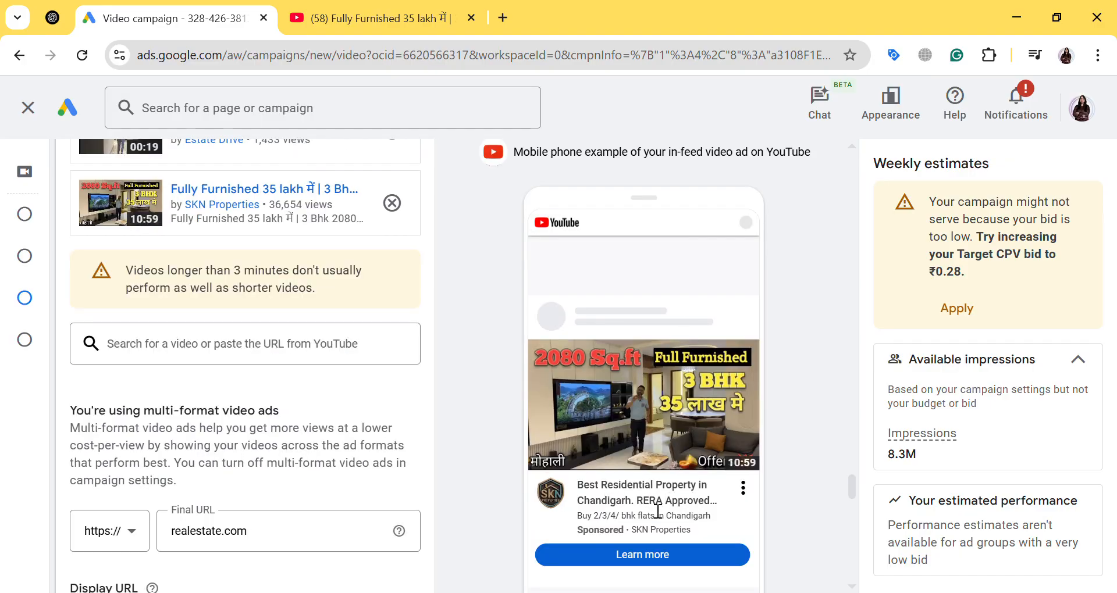
pyautogui.doubleClick(603, 516)
pyautogui.moveTo(589, 488); pyautogui.dragTo(663, 502)
pyautogui.moveTo(601, 517); pyautogui.dragTo(669, 522)
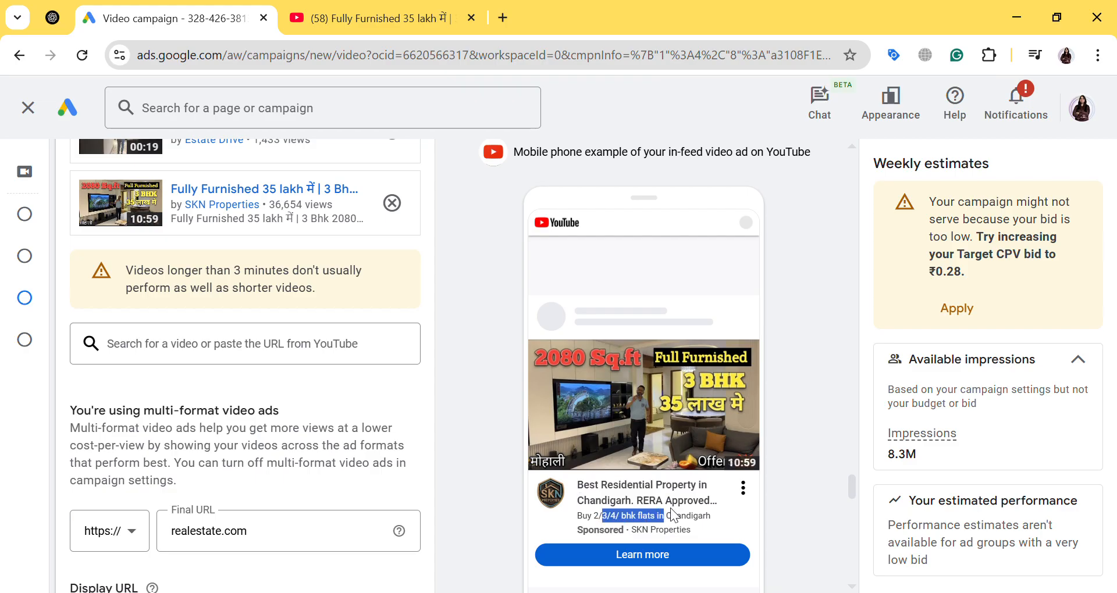
# Switch the ad preview to the In-stream format and examine the headline and display URL below the video
pyautogui.scroll(3, 692, 504)
pyautogui.click(495, 363)
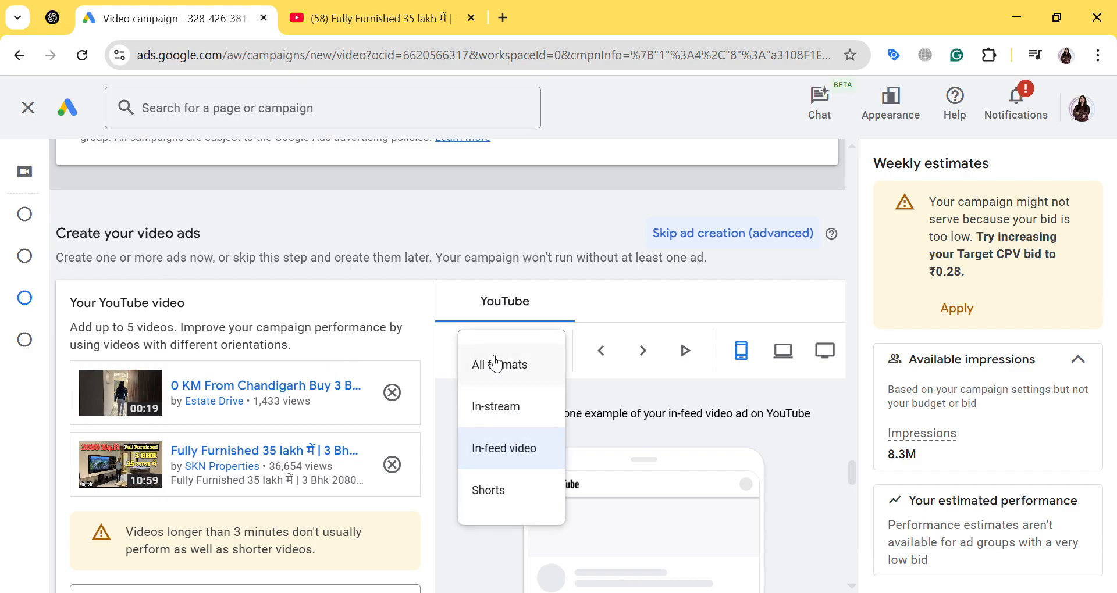
pyautogui.click(501, 407)
pyautogui.scroll(-3, 693, 402)
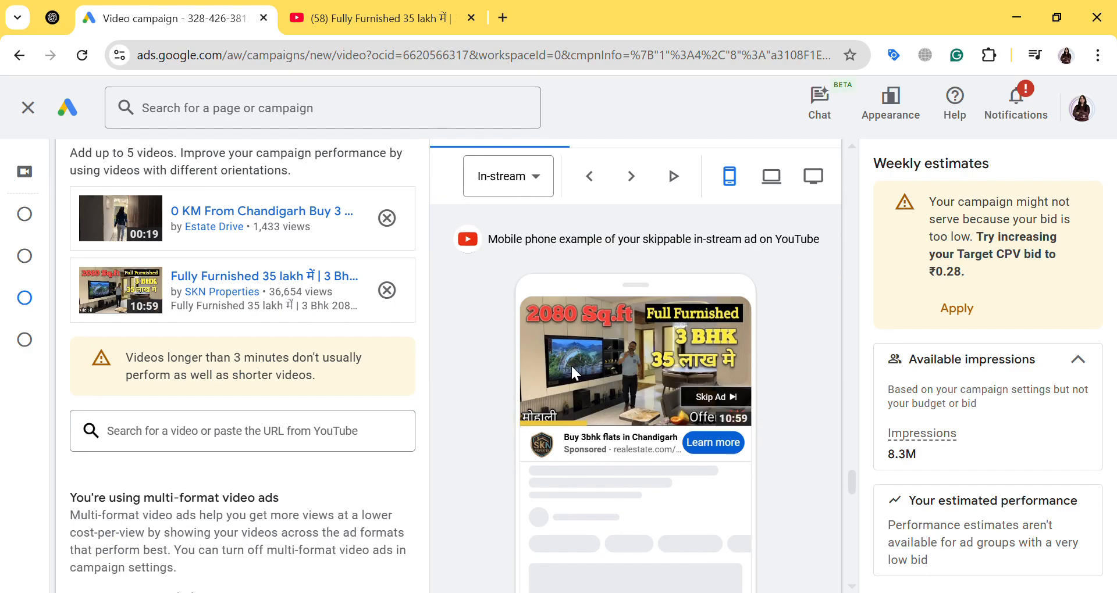
pyautogui.moveTo(581, 438); pyautogui.dragTo(665, 447)
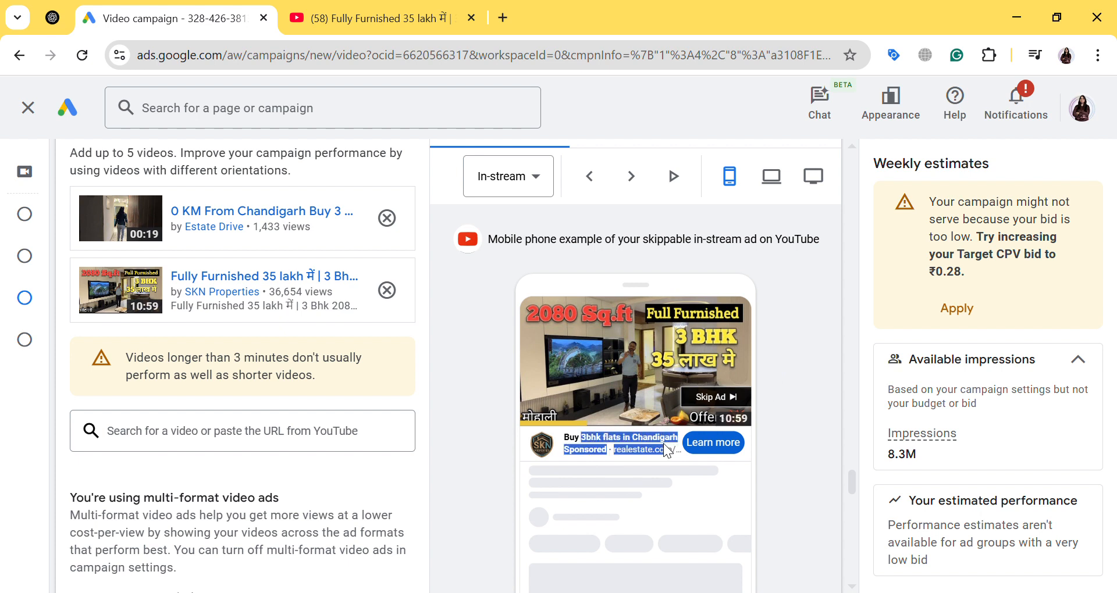
pyautogui.click(498, 465)
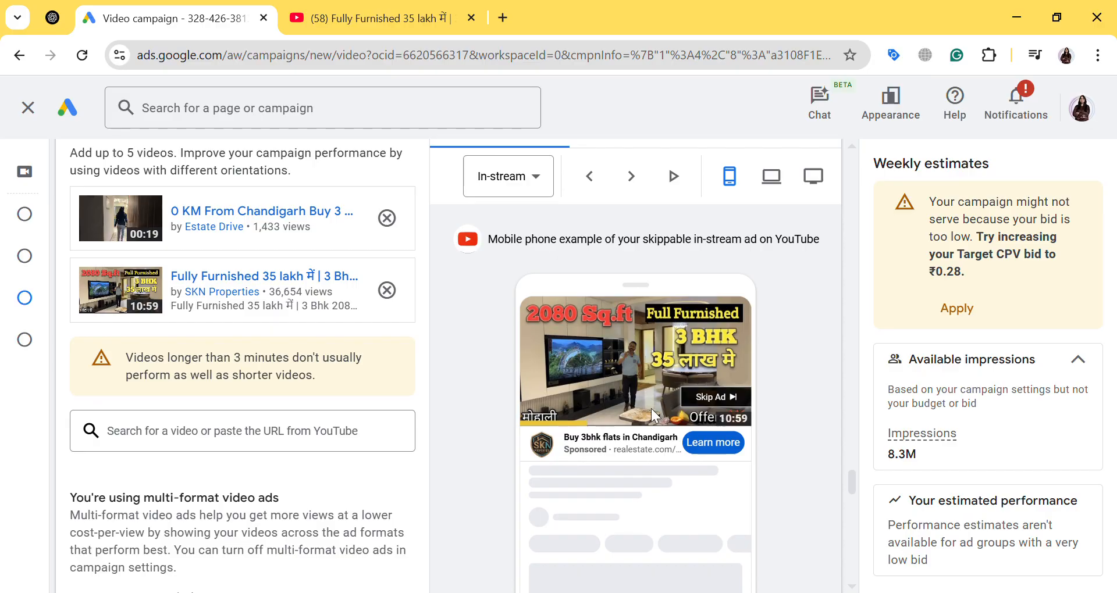
pyautogui.scroll(-5, 312, 422)
pyautogui.scroll(10, 312, 422)
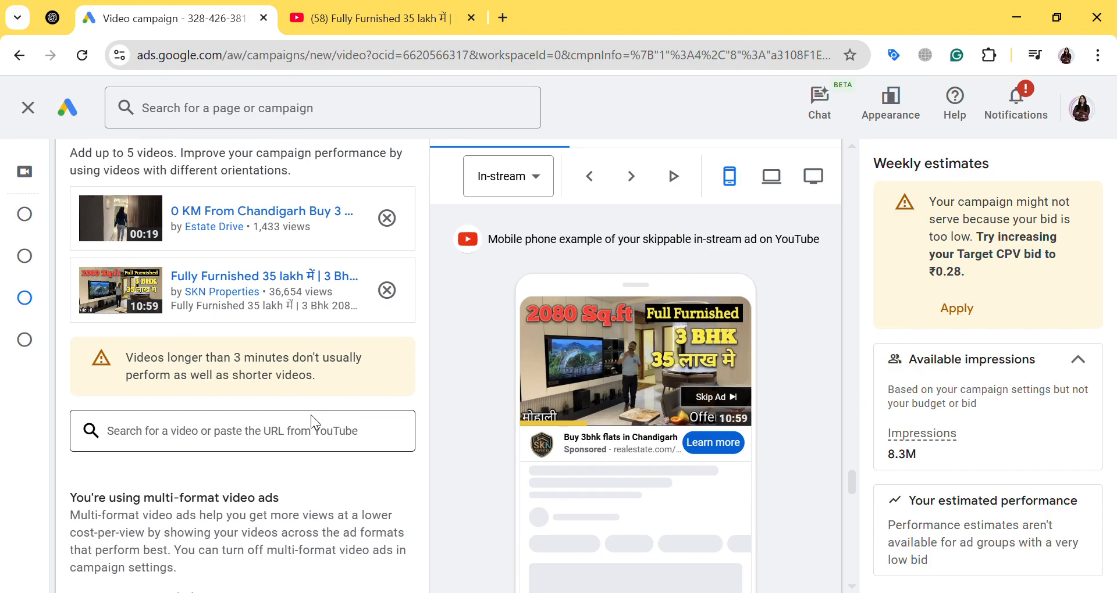